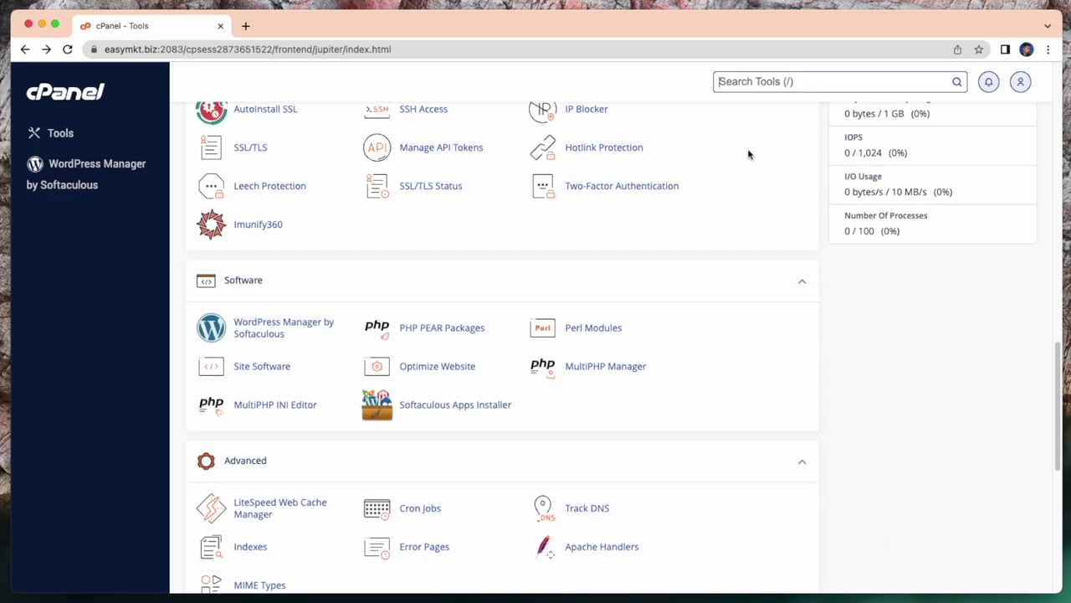
Find the Software section in cPanel and launch WordPress Manager by Softaculous
scroll(749, 154, "down", 3)
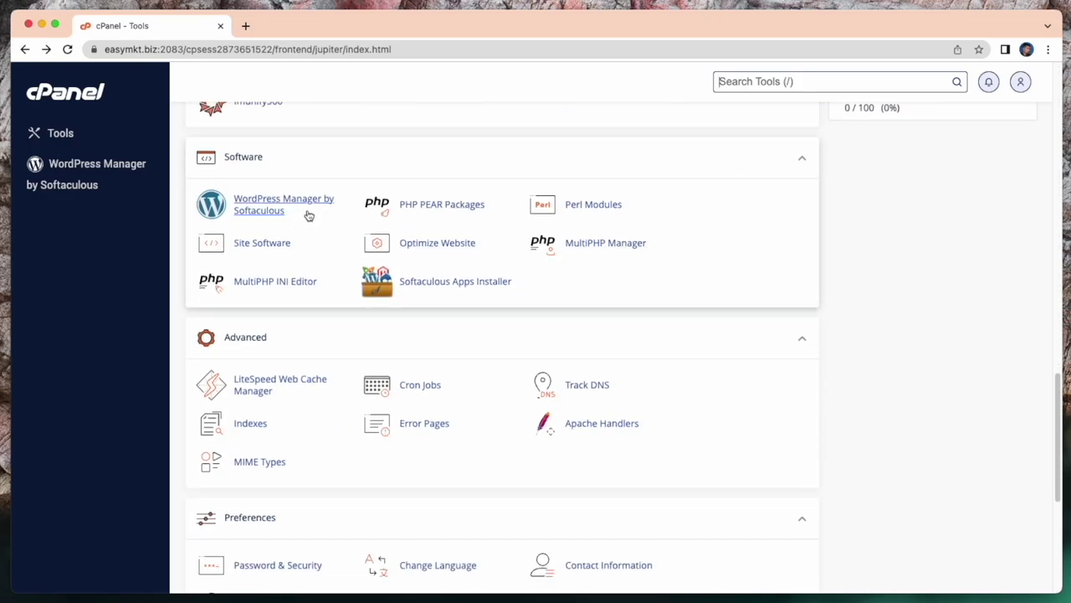
scroll(301, 285, "down", 1)
scroll(314, 293, "down", 8)
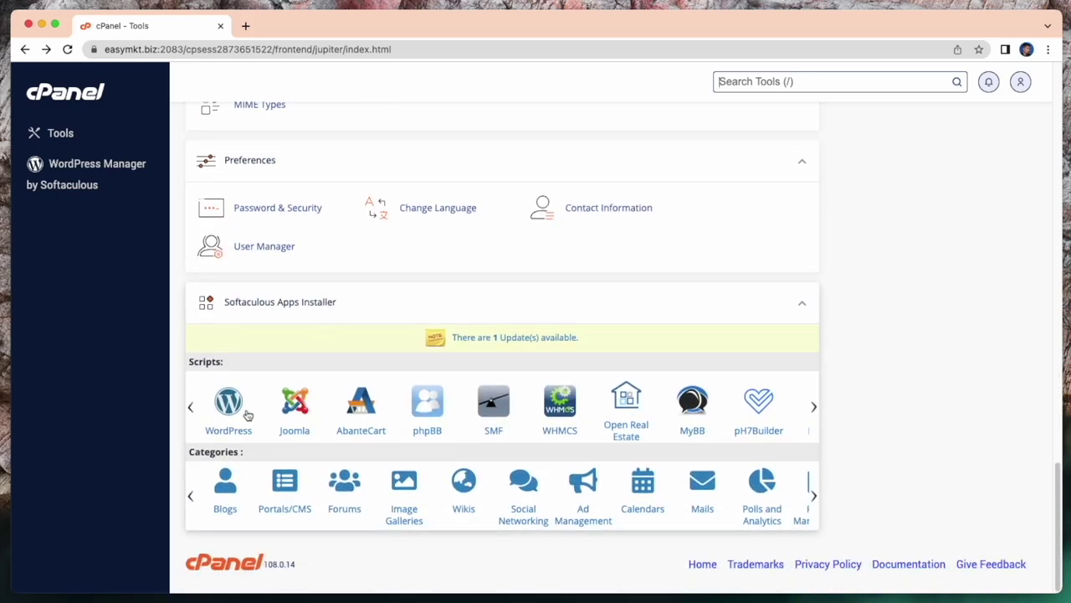
scroll(251, 368, "up", 6)
scroll(305, 309, "up", 2)
scroll(268, 304, "down", 1)
scroll(266, 285, "up", 4)
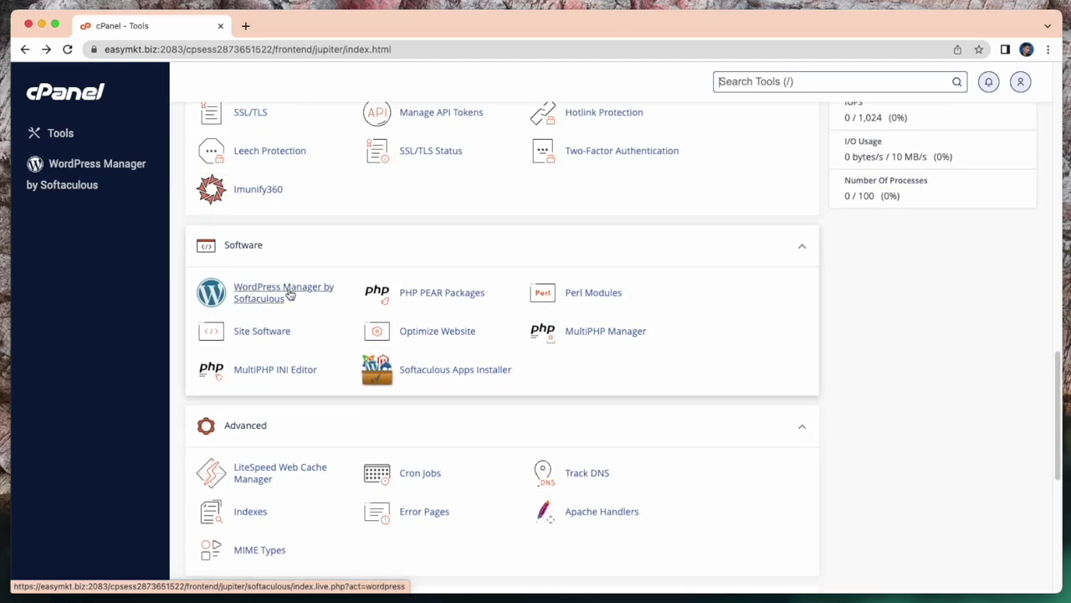
left_click(289, 294)
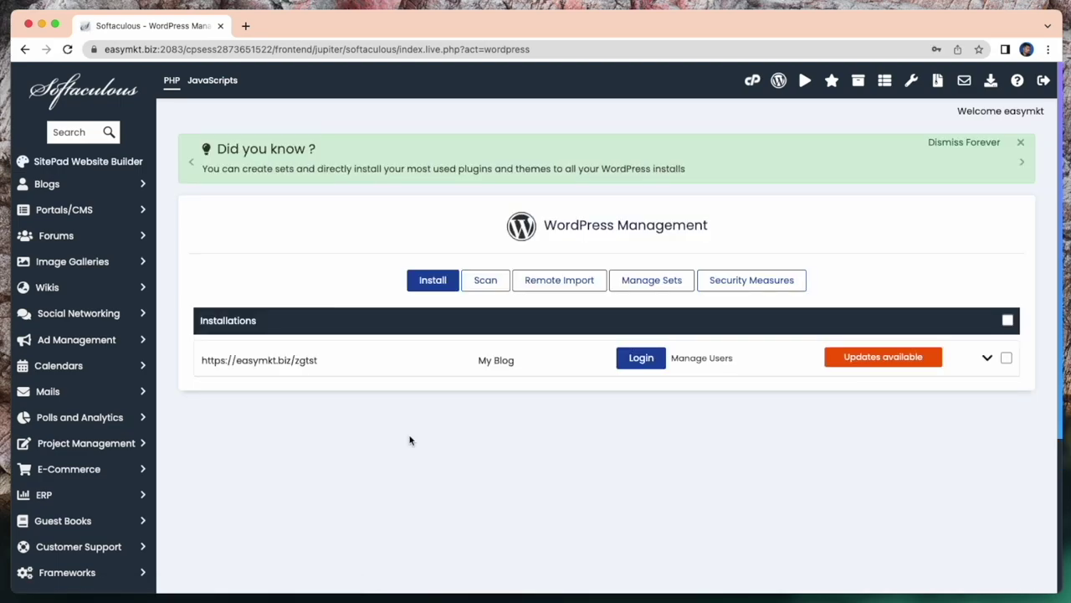
left_click(433, 280)
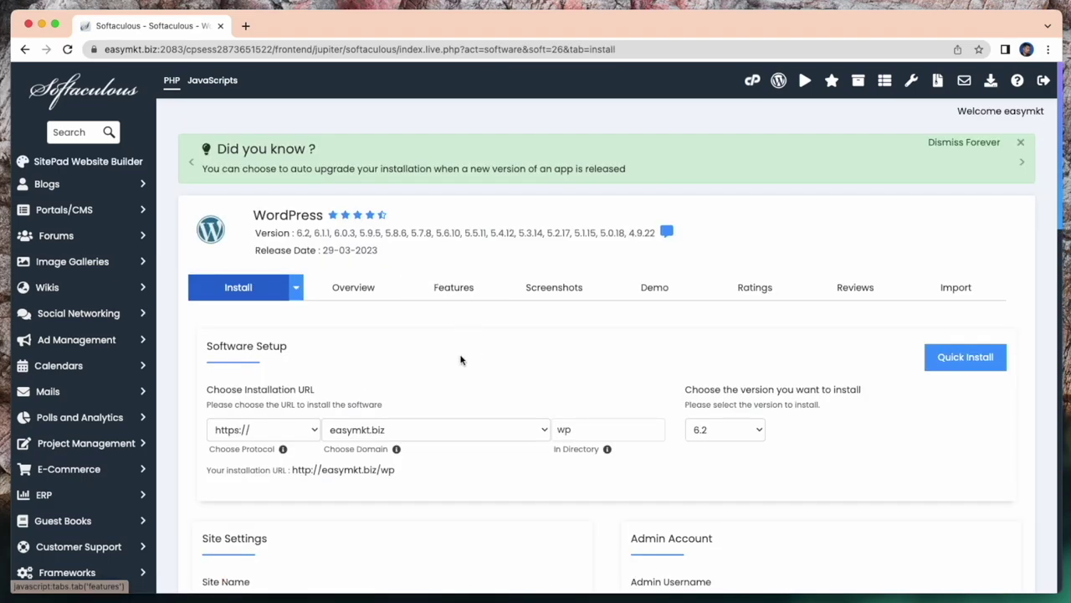
scroll(282, 379, "down", 3)
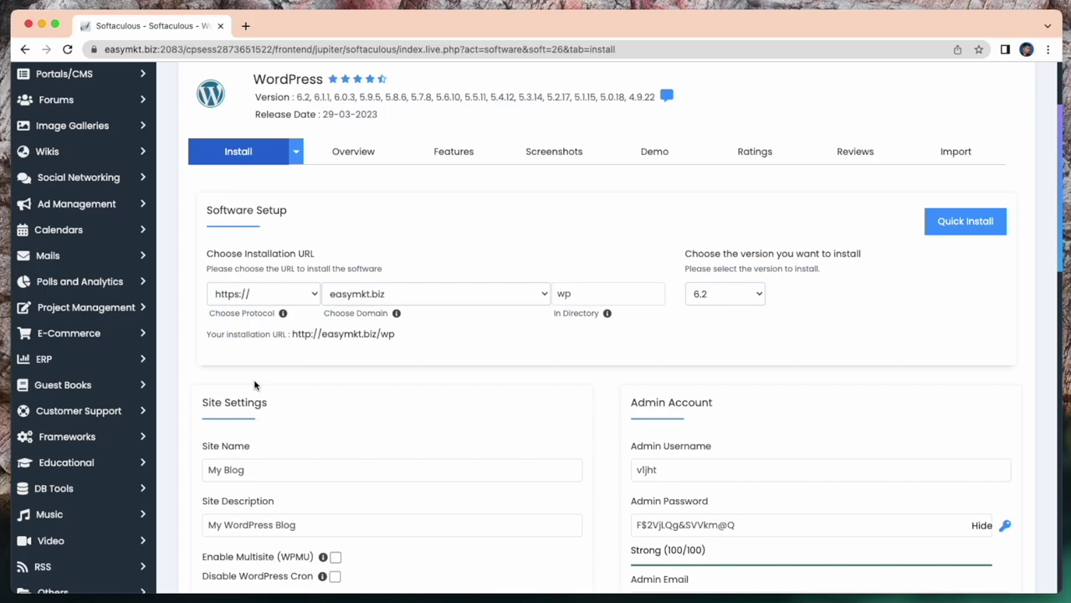
left_click(263, 294)
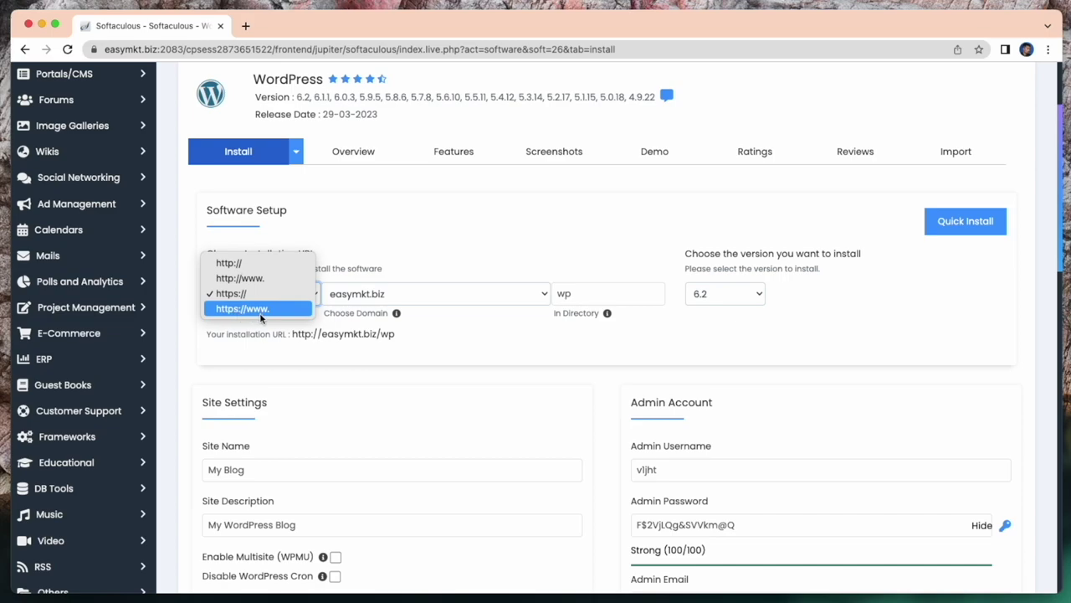
left_click(270, 363)
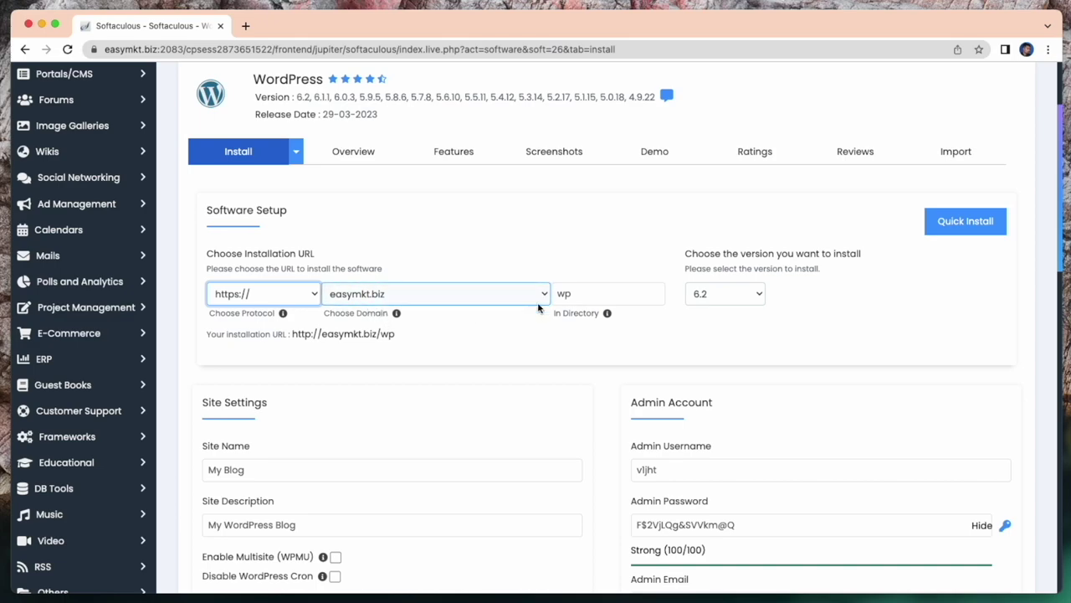
left_click(578, 299)
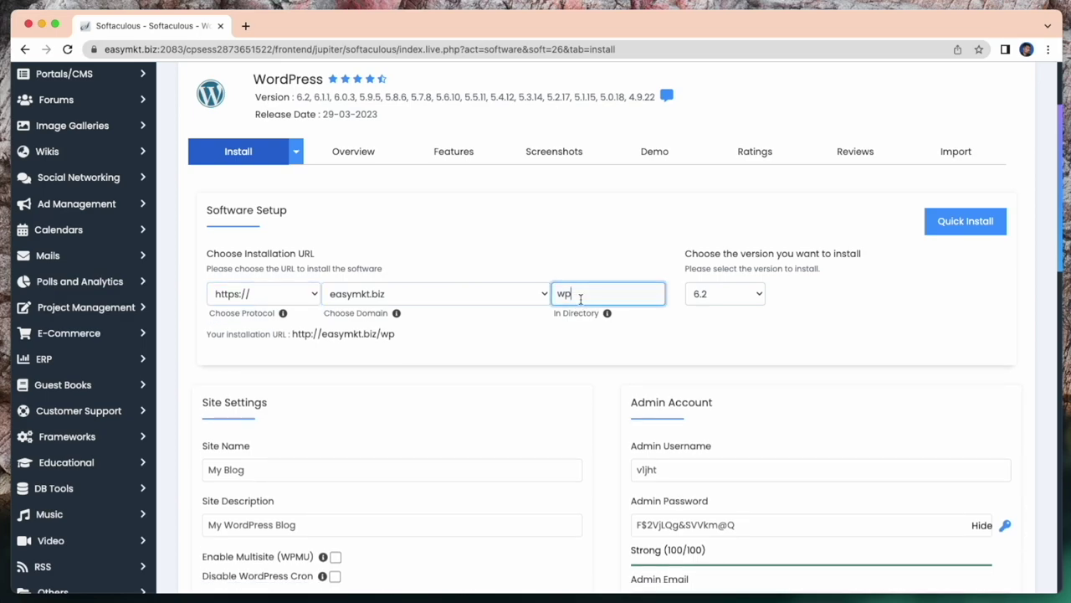
key("BackSpace")
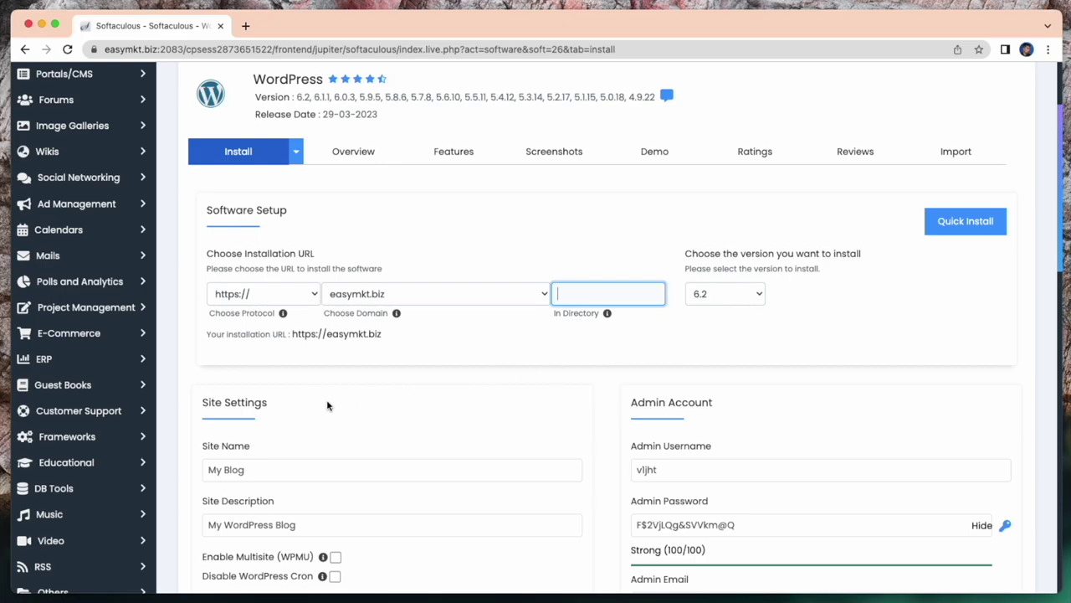
scroll(436, 405, "down", 5)
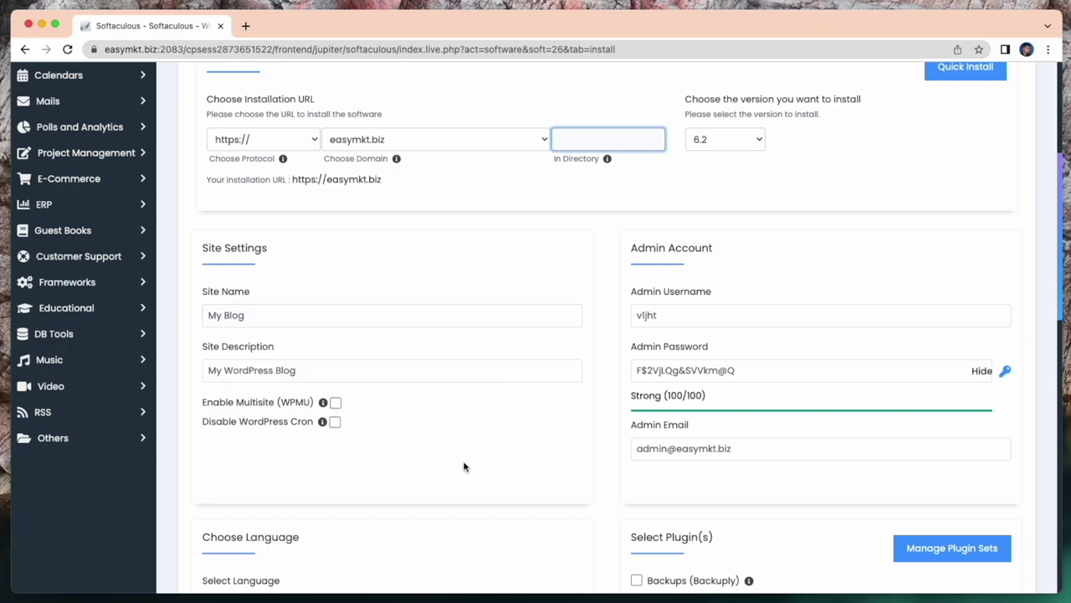
Clear the generated admin username and replace the admin password with your own
left_click(671, 317)
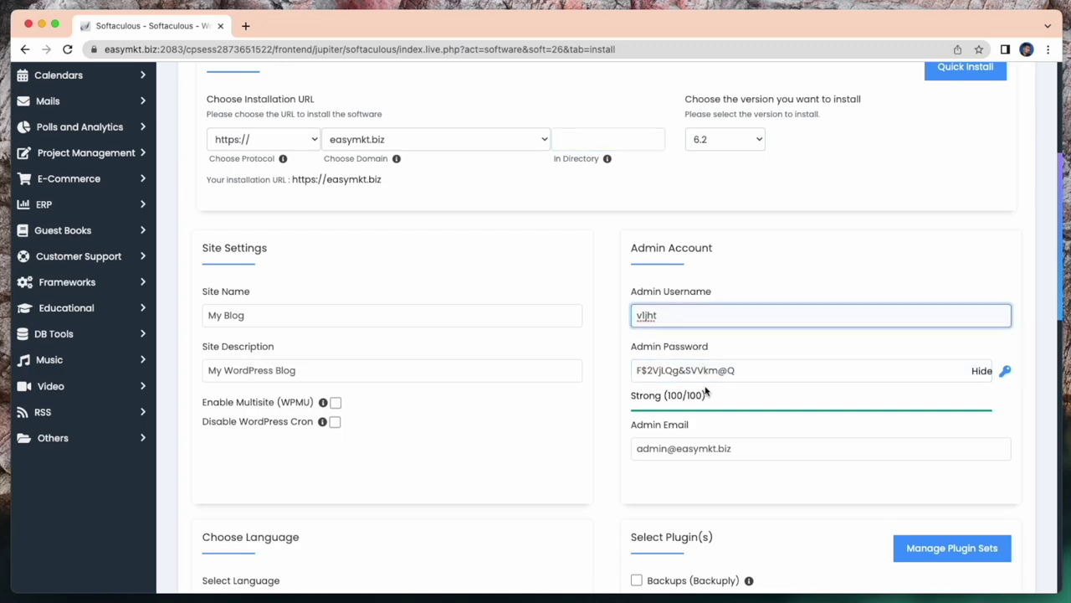
key("BackSpace")
key("BackSpace")
key("BackSpace")
key("BackSpace")
key("BackSpace")
left_click(777, 371)
key("ctrl+a")
key("BackSpace")
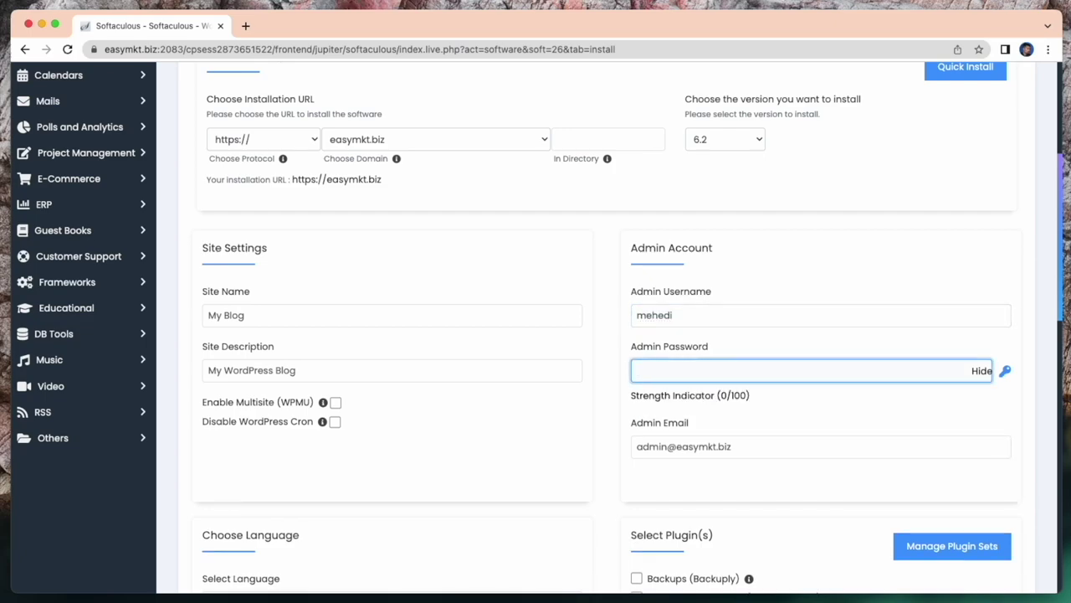
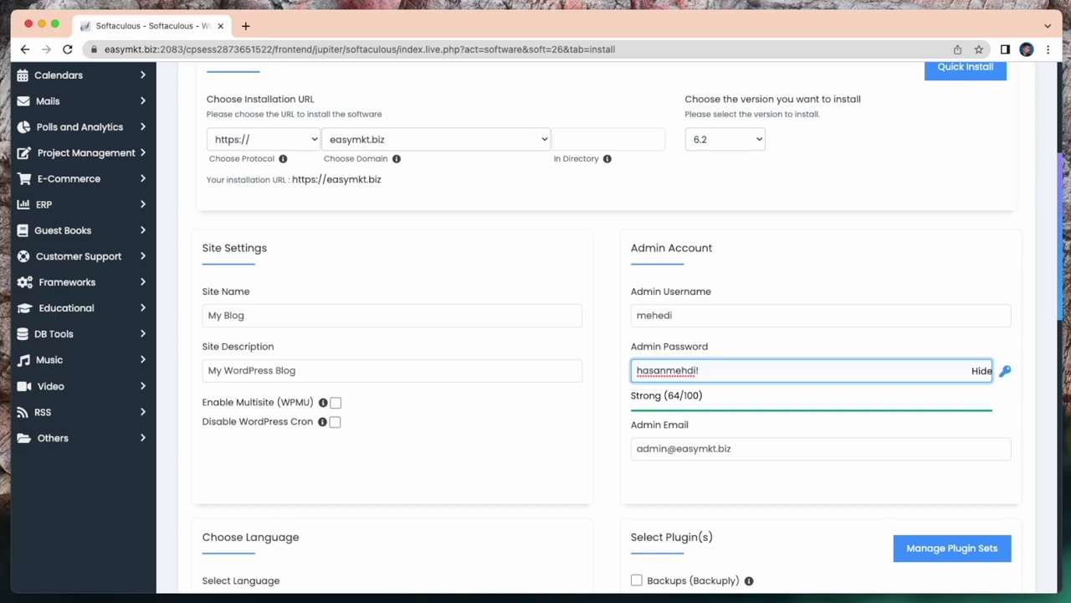
Clear the default admin email and begin typing your own address
left_click(762, 447)
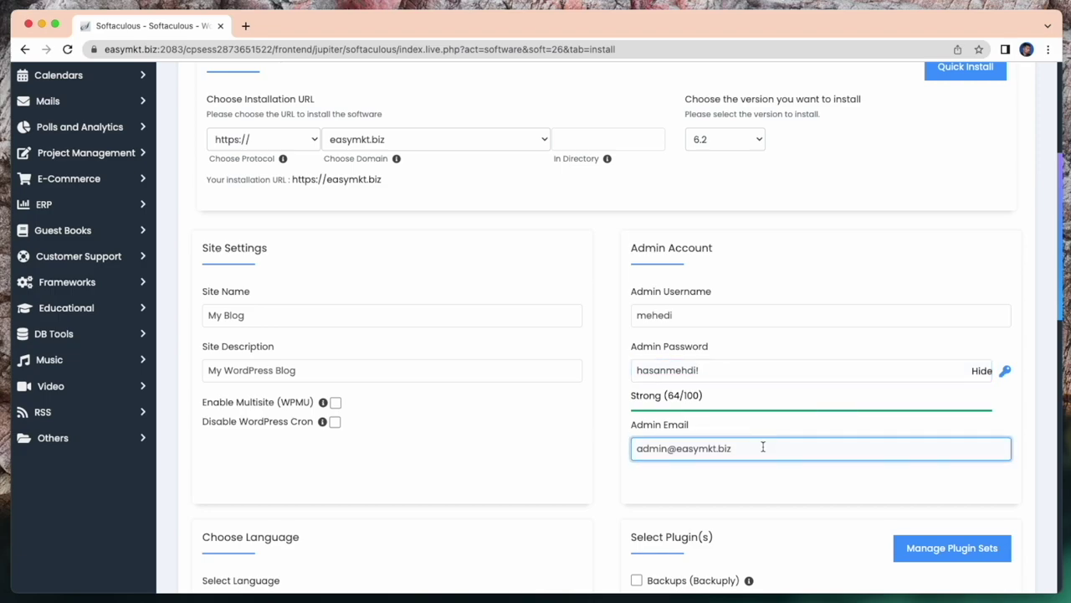
key("BackSpace")
key("BackSpace")
key("BackSpace")
key("BackSpace")
key("BackSpace")
key("BackSpace")
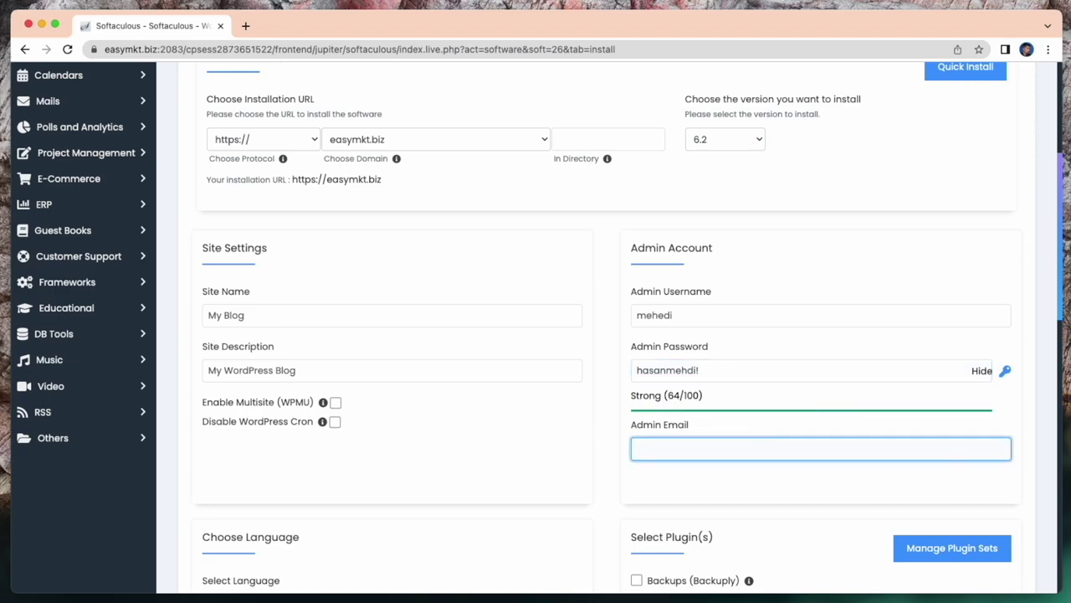
type("mh")
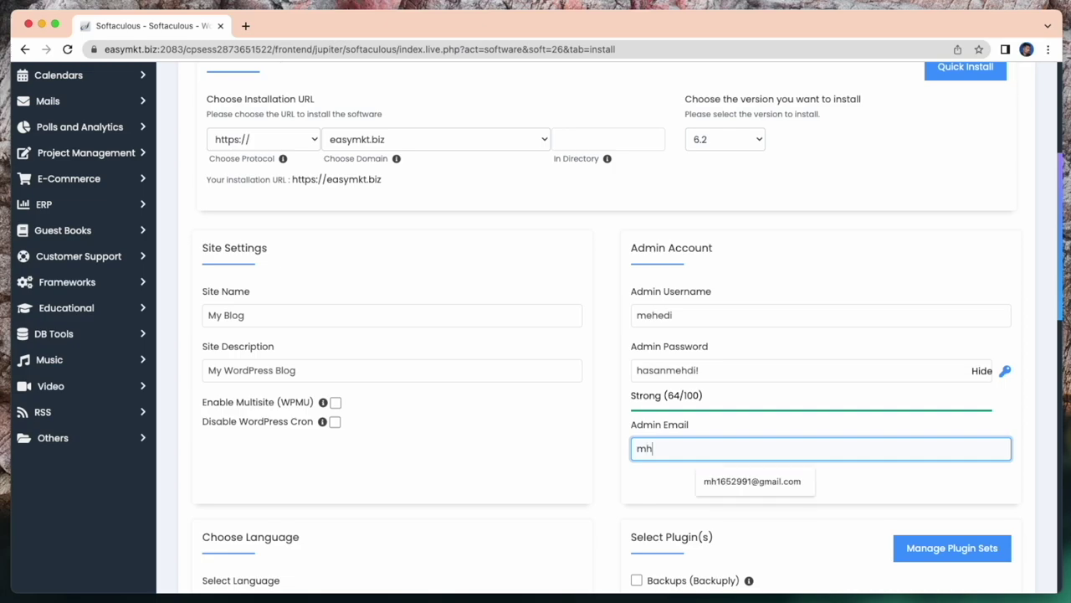
Accept the suggested admin email and keep English as the site language
left_click(802, 489)
scroll(819, 484, "down", 3)
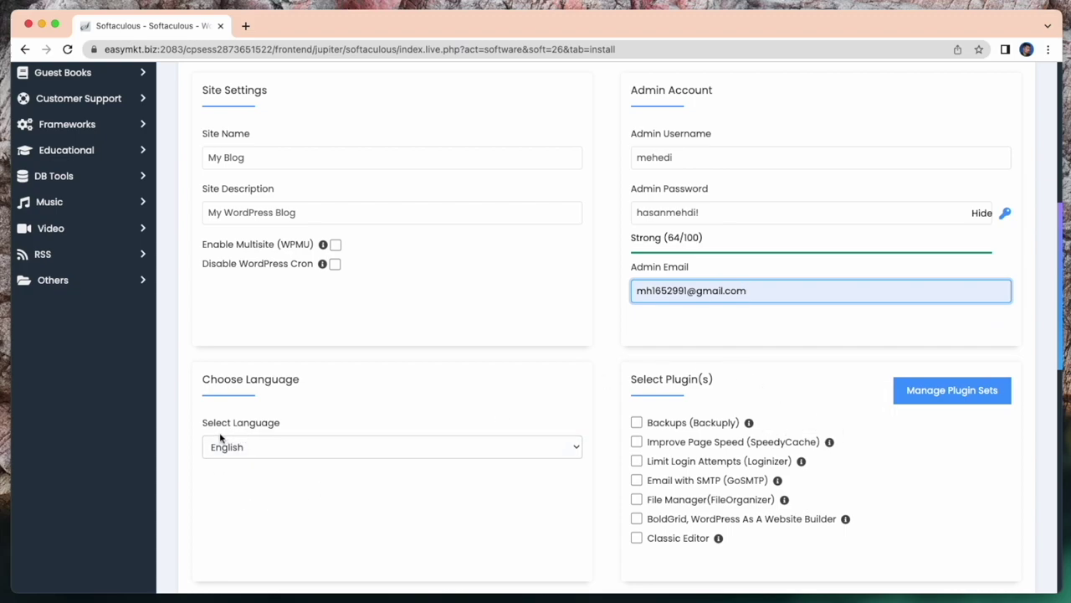
scroll(224, 437, "down", 1)
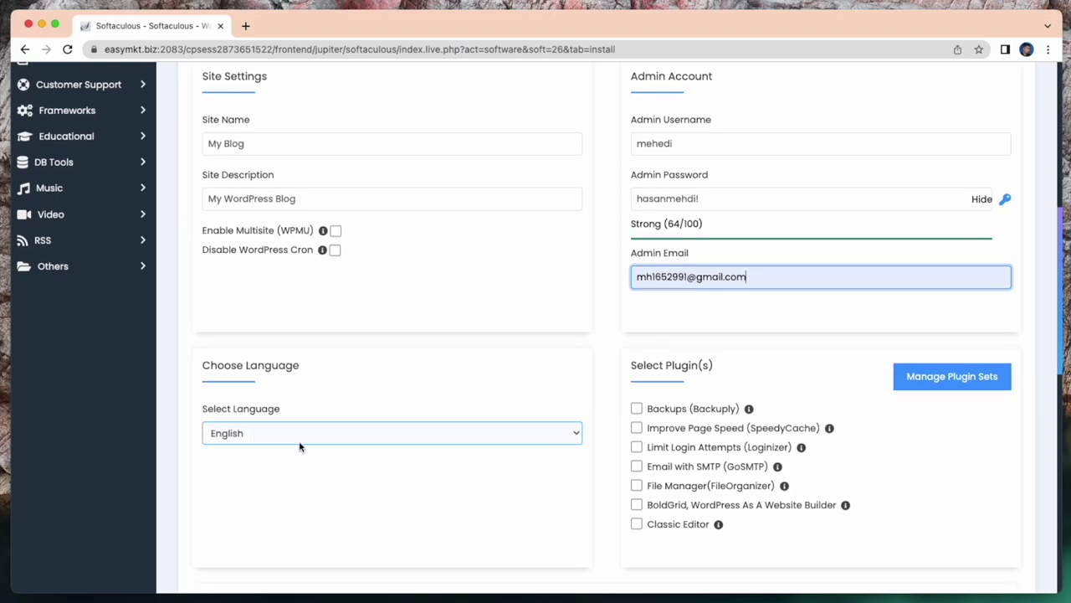
left_click(517, 439)
left_click(519, 433)
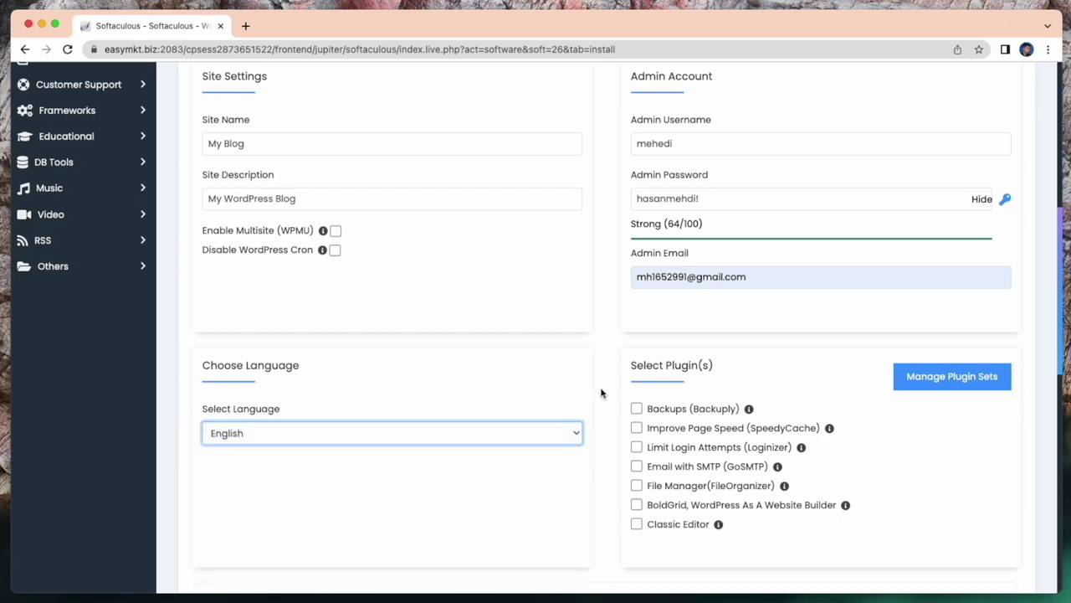
scroll(633, 401, "down", 3)
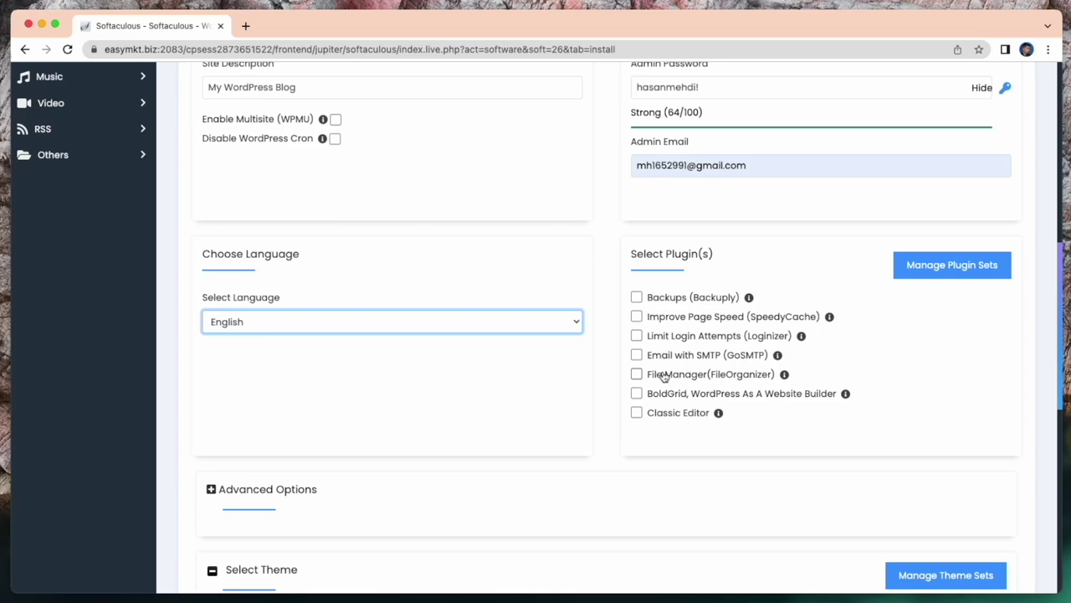
scroll(663, 427, "down", 2)
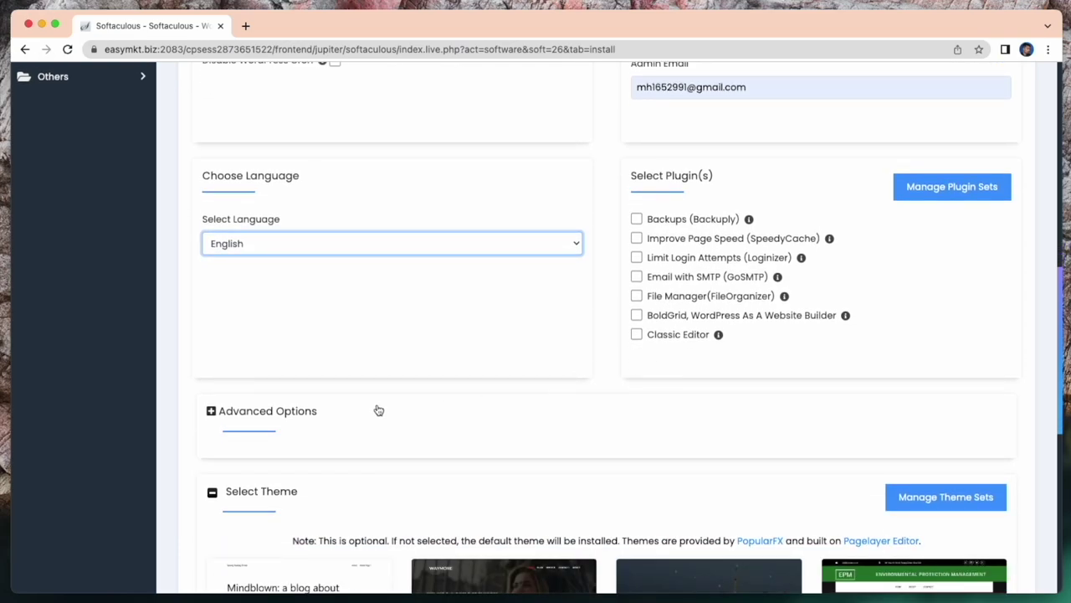
scroll(523, 439, "down", 2)
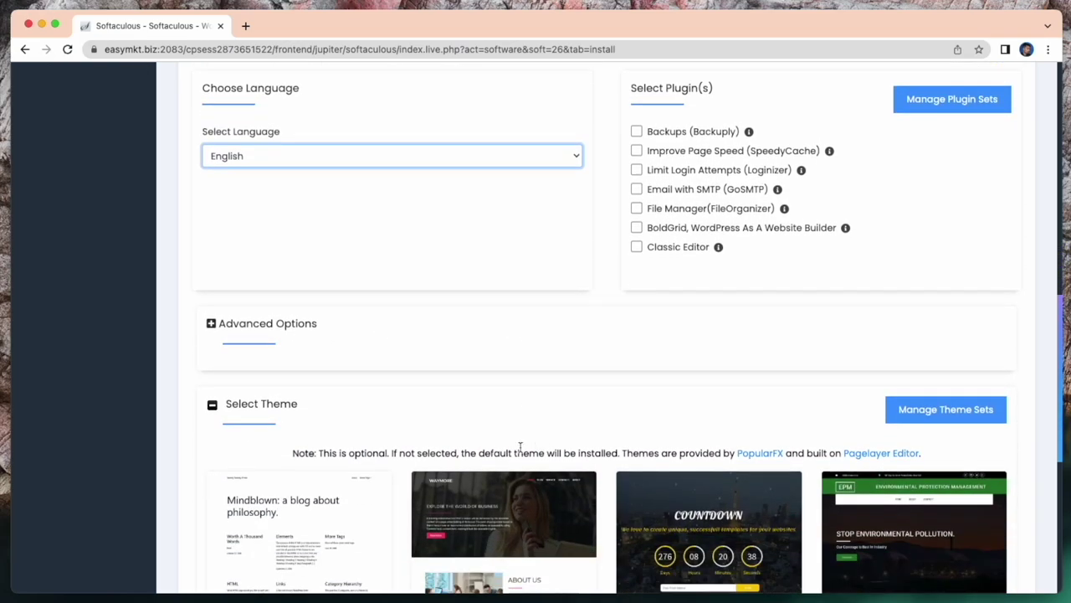
scroll(329, 407, "down", 5)
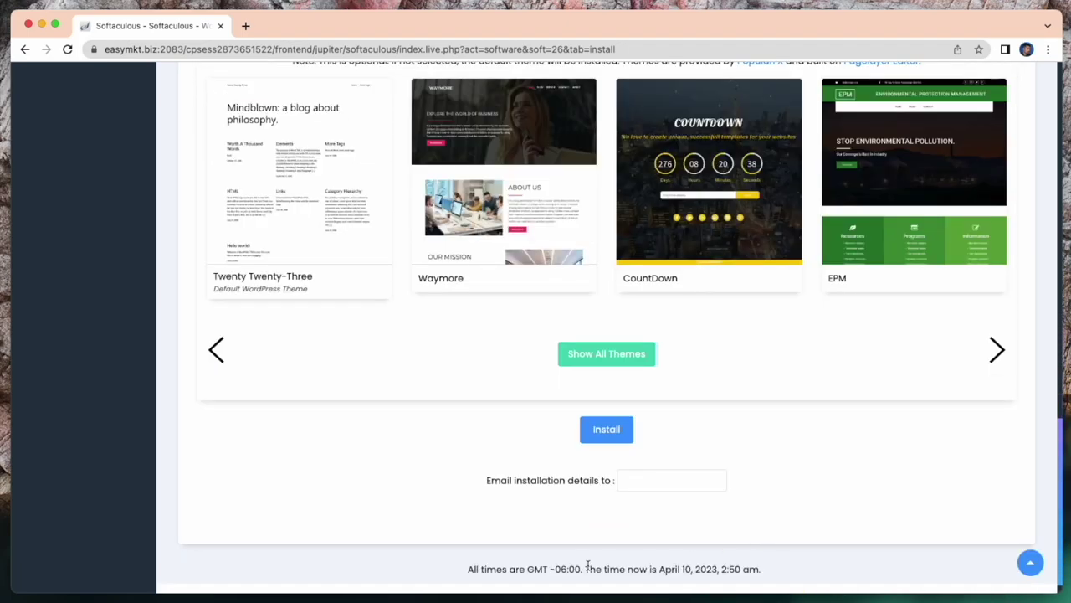
Copy the admin email into 'Email installation details to' and run the WordPress installation
left_click(665, 483)
scroll(665, 483, "up", 8)
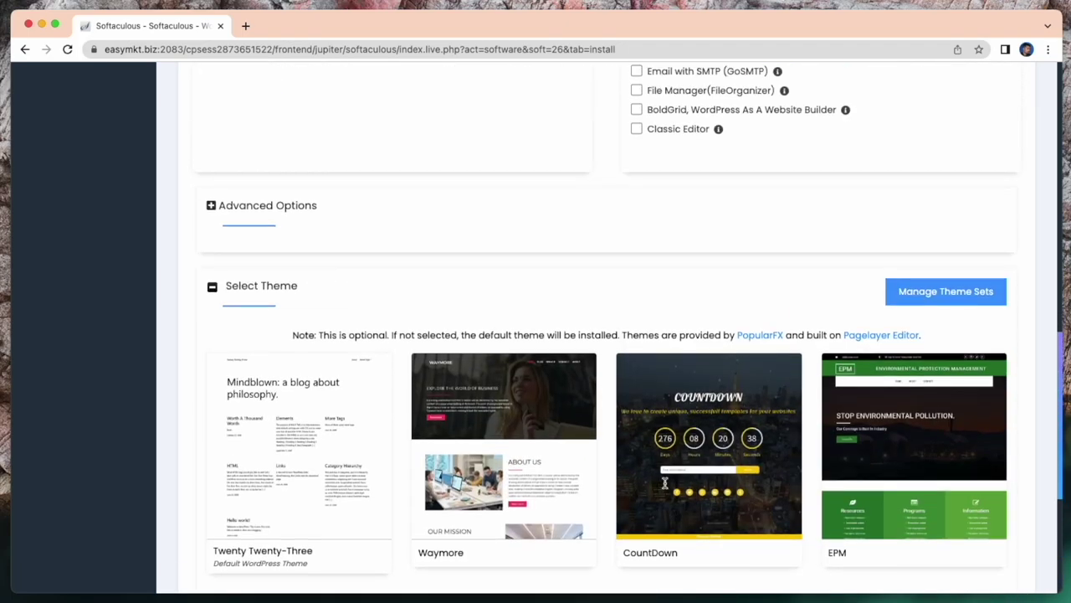
left_click(723, 254)
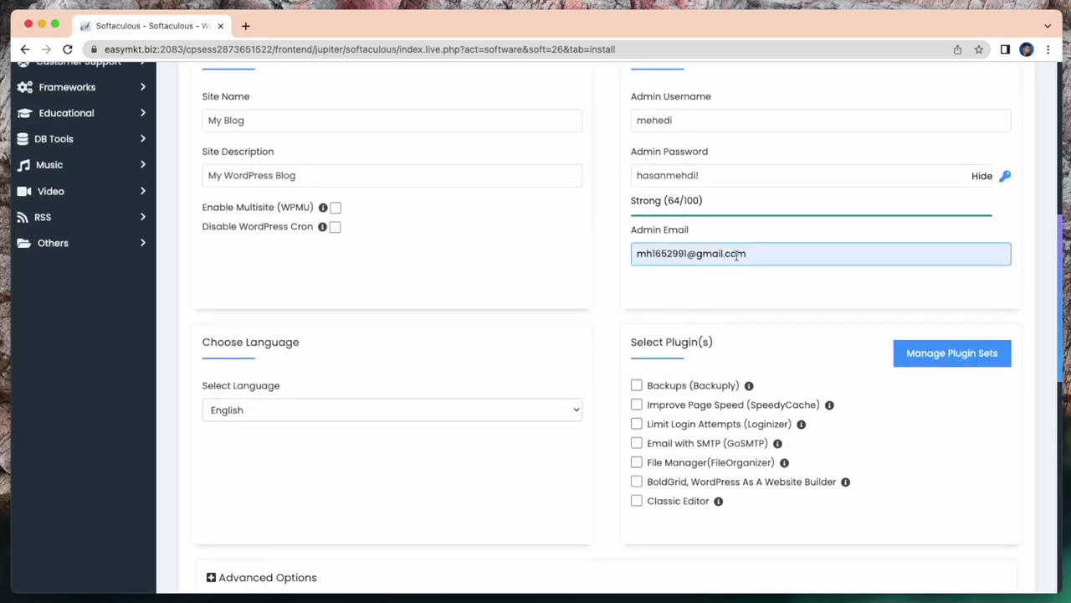
left_click_drag(739, 254, 631, 253)
key("ctrl+c")
right_click(669, 254)
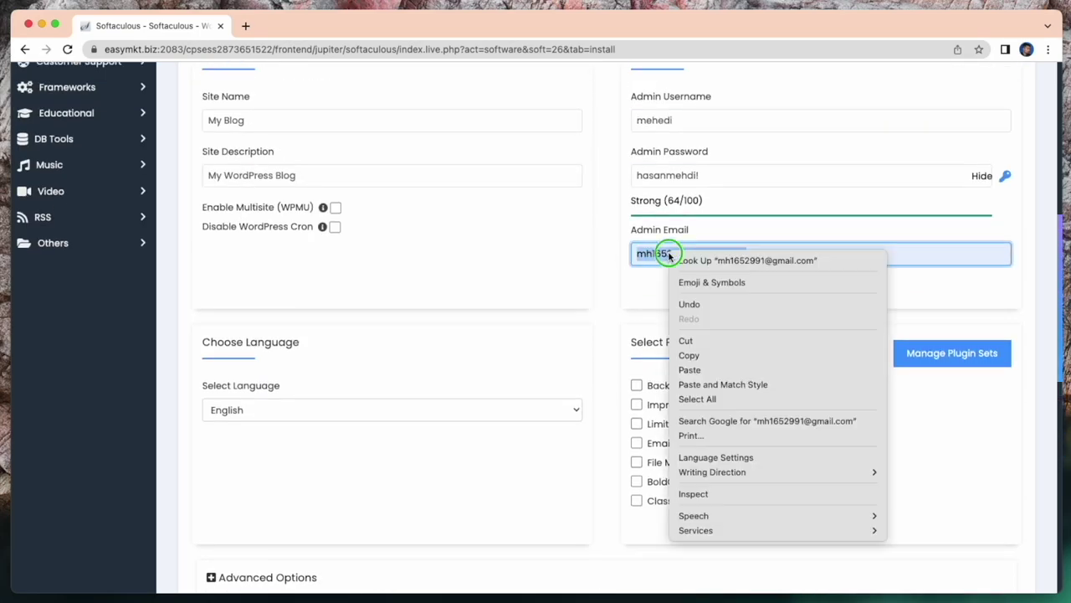
left_click(701, 355)
scroll(587, 407, "down", 8)
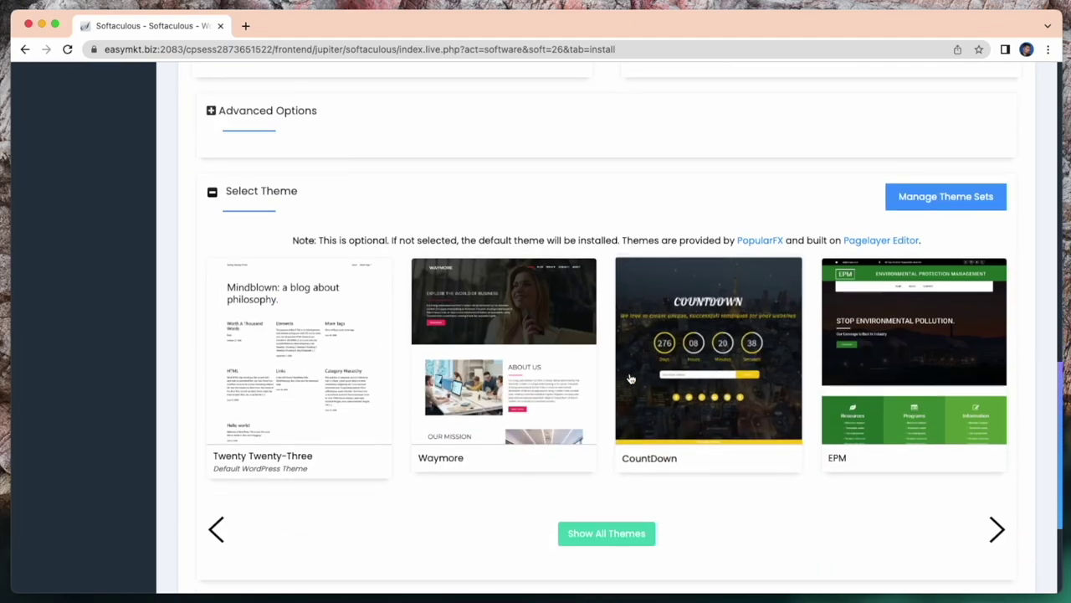
left_click(635, 457)
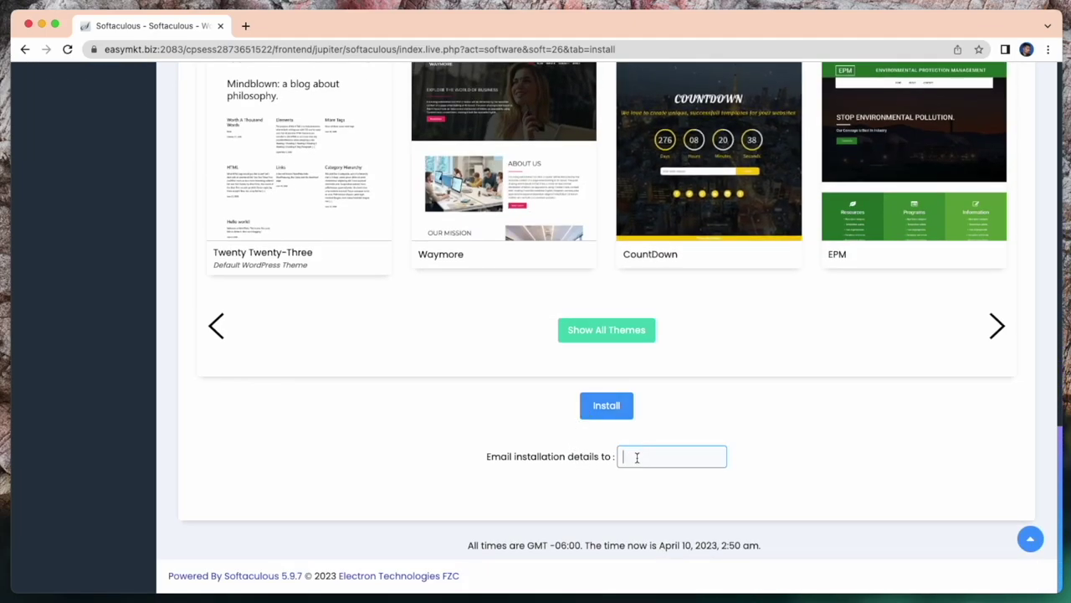
right_click(636, 457)
left_click(658, 544)
left_click(609, 415)
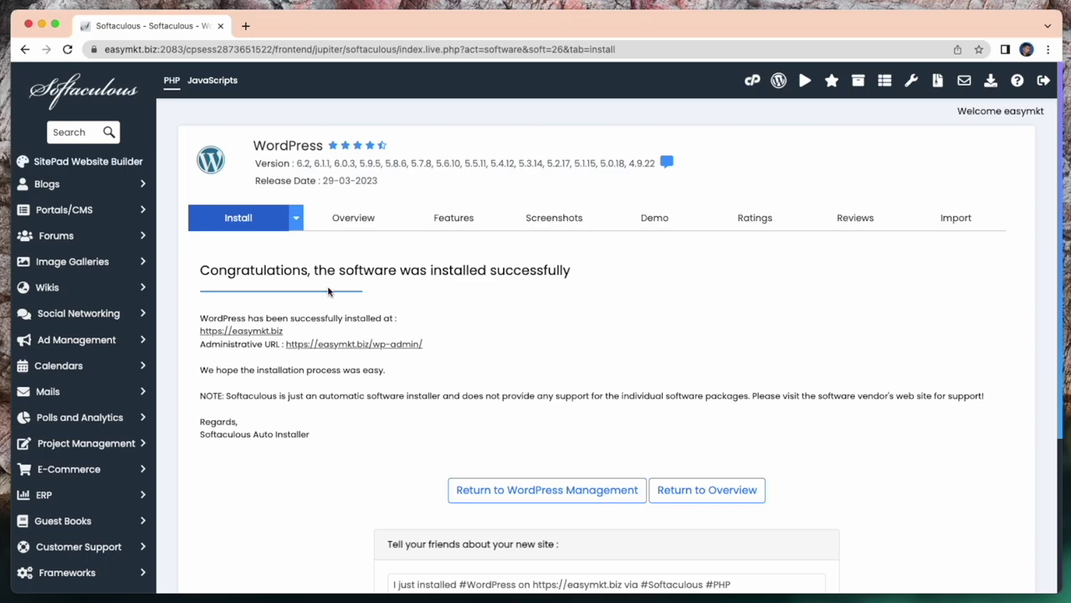
scroll(591, 293, "down", 1)
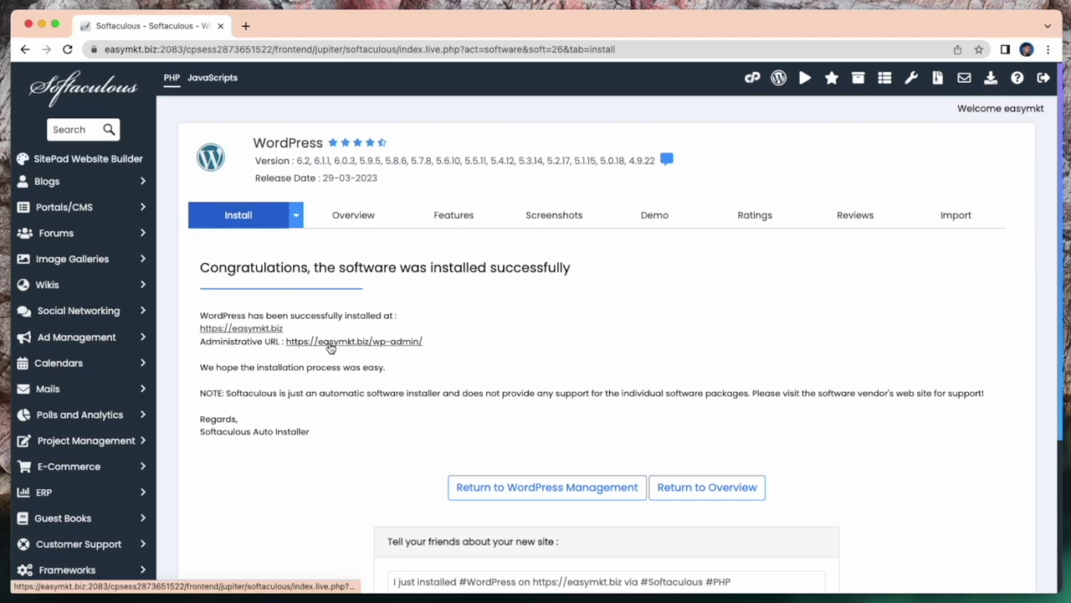
Open the easymkt.biz wp-admin dashboard and check the installed plugins page
left_click(331, 344)
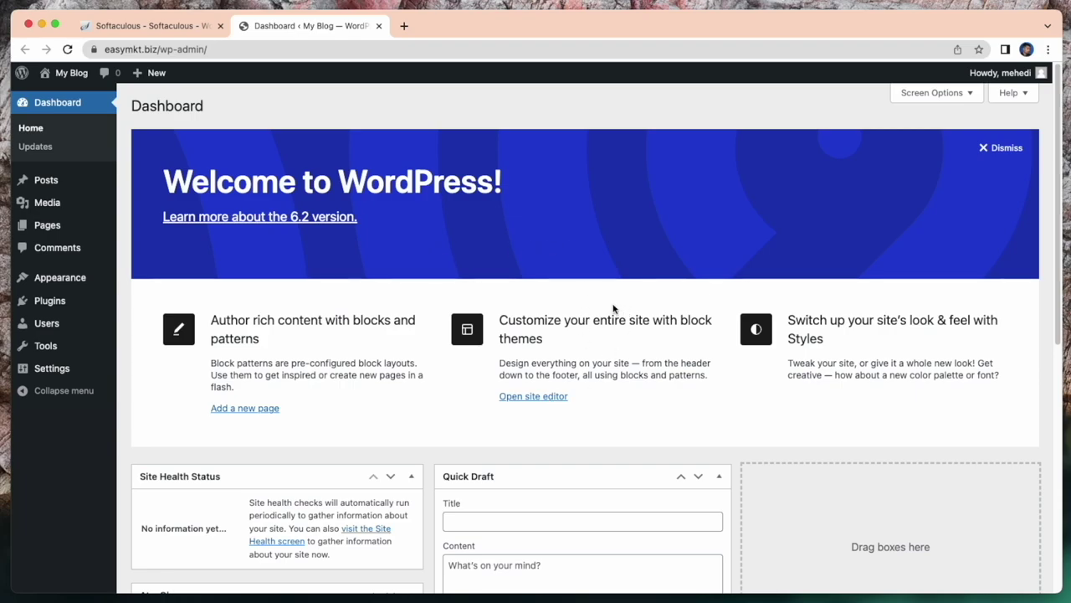
left_click(66, 306)
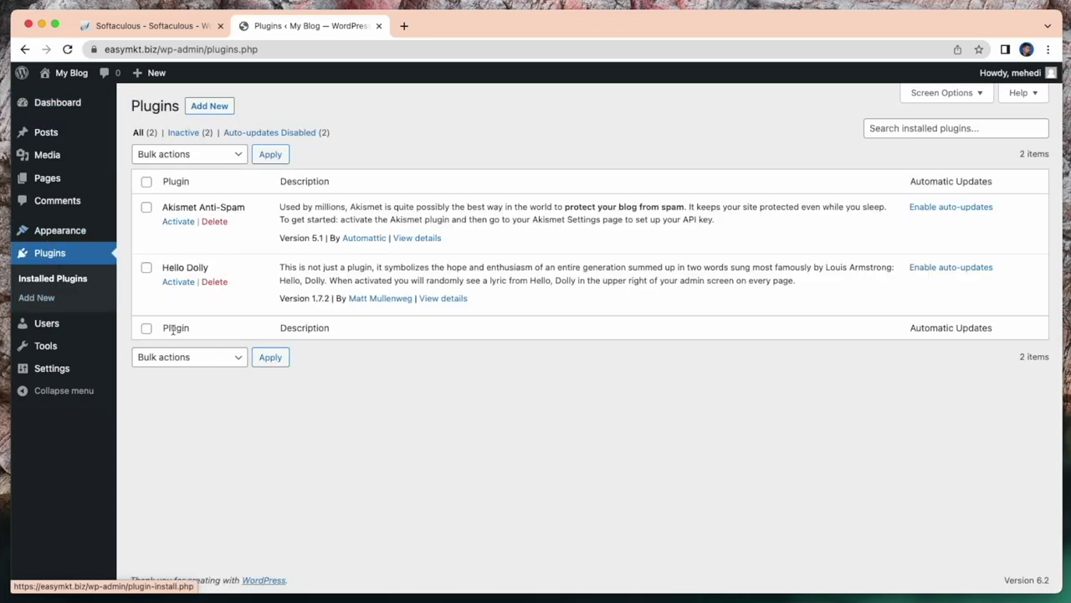
left_click(25, 48)
Go to Appearance > Themes to list the installed themes
mouse_move(50, 232)
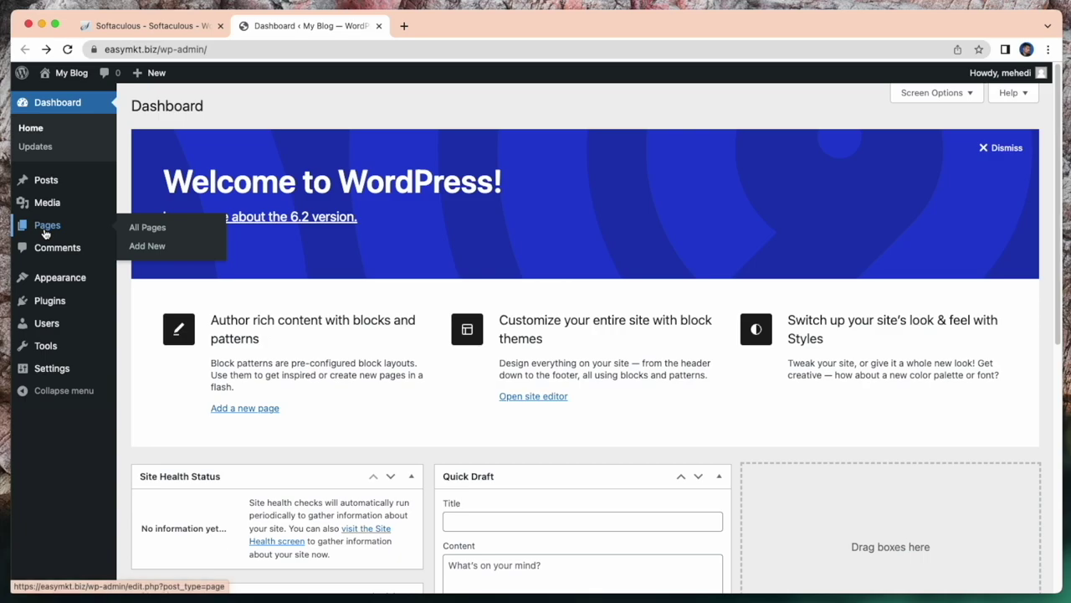
mouse_move(54, 189)
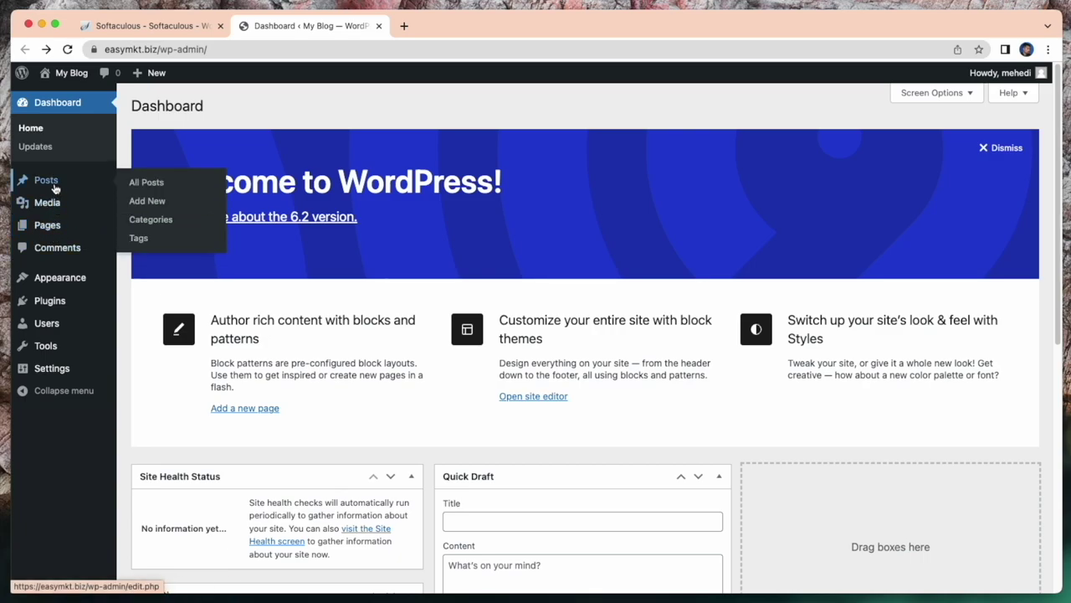
scroll(544, 414, "down", 5)
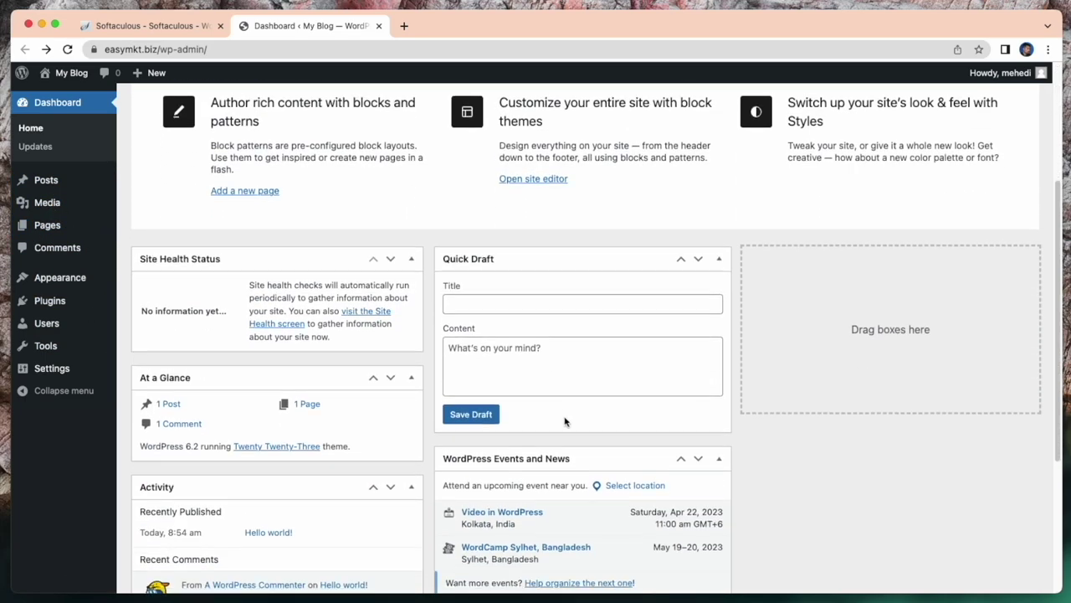
scroll(567, 425, "up", 5)
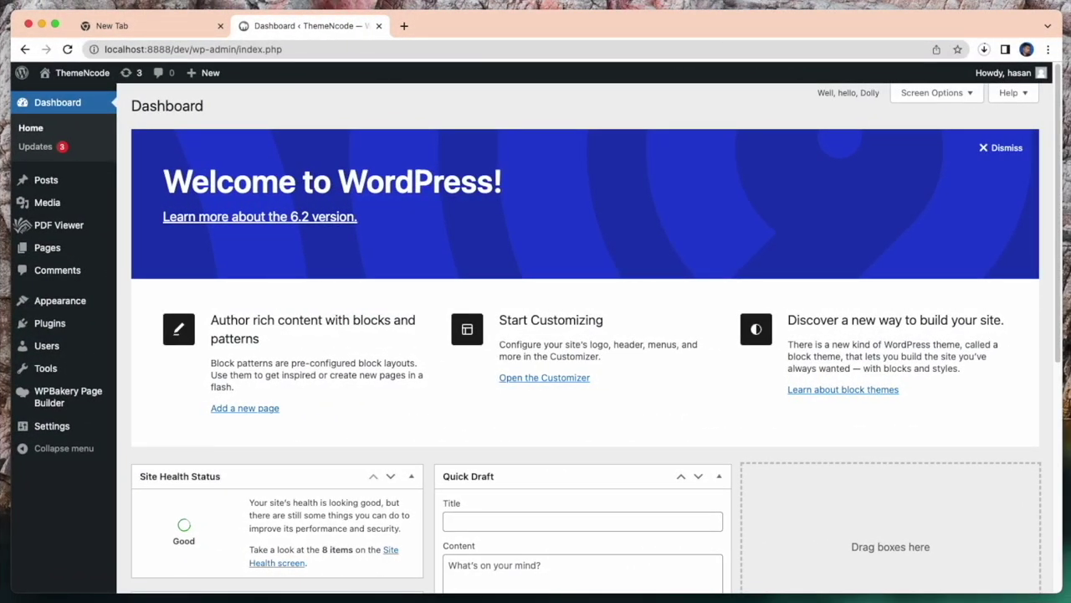
mouse_move(67, 254)
mouse_move(64, 301)
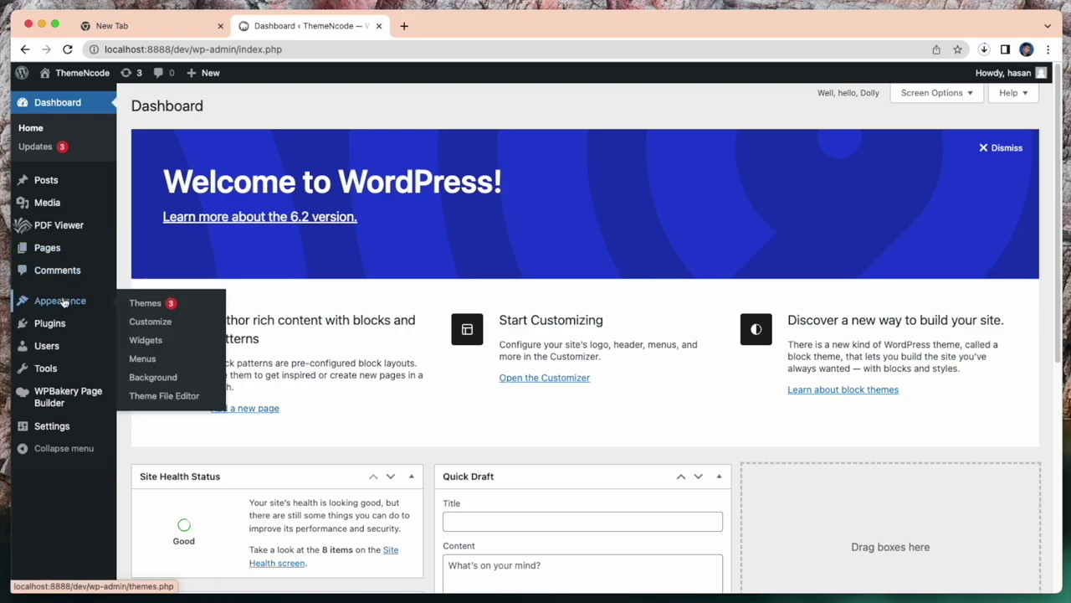
left_click(146, 305)
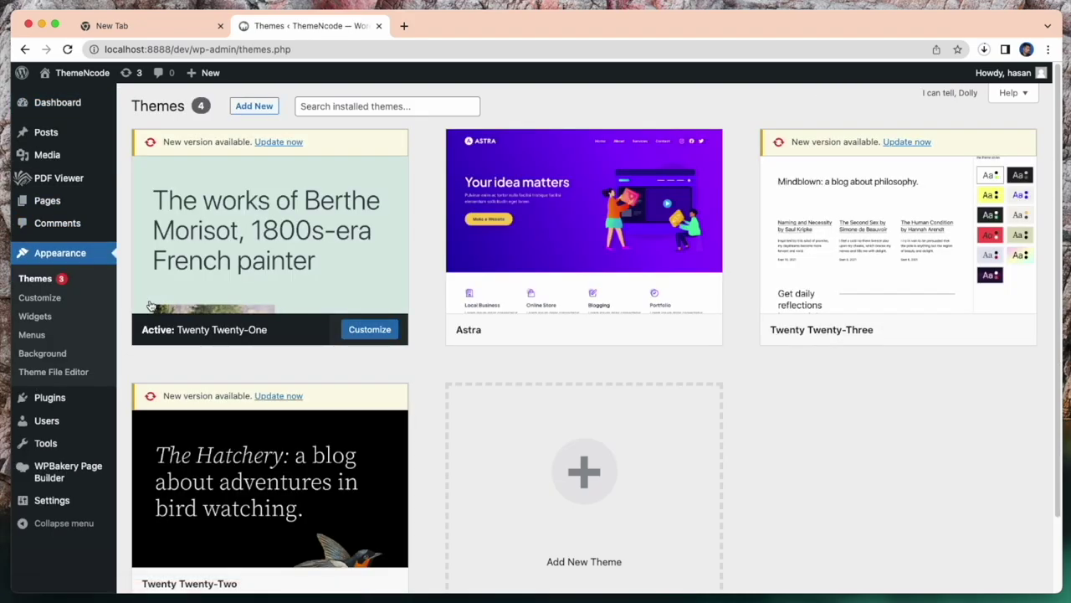
mouse_move(152, 309)
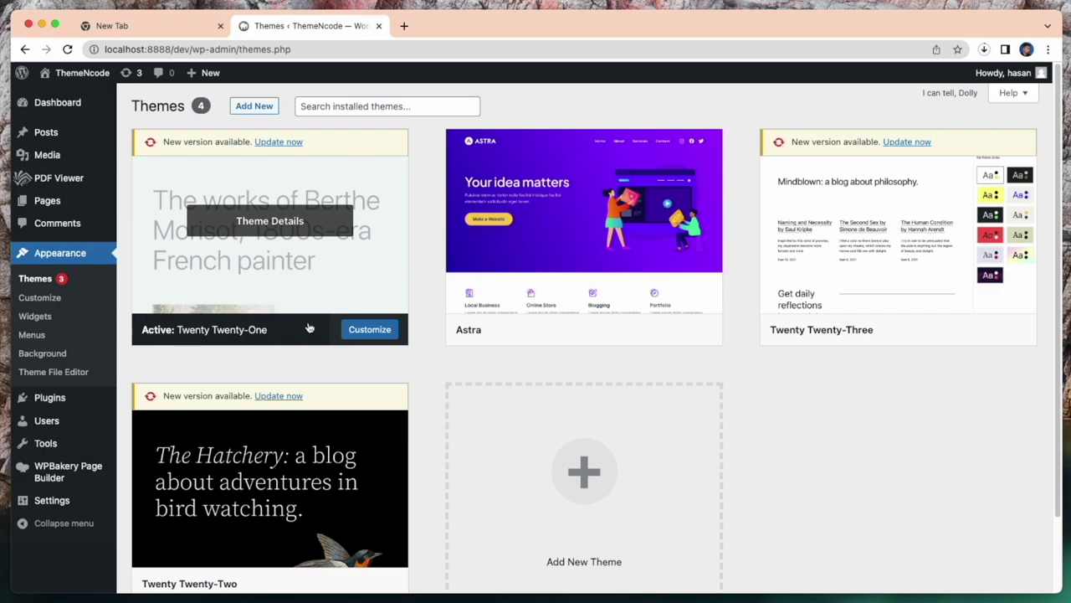
left_click(261, 106)
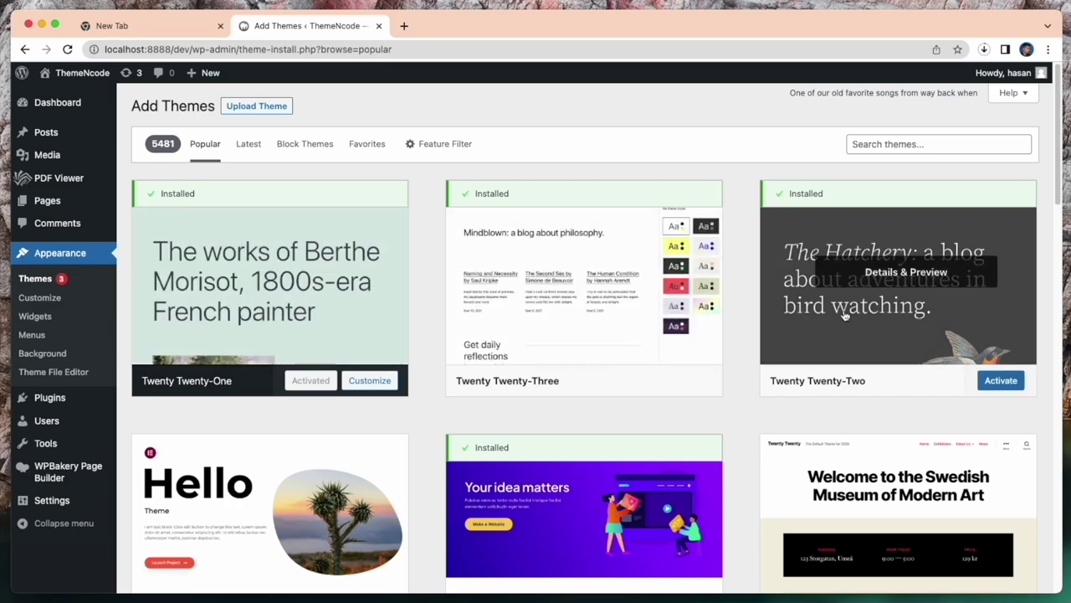
scroll(847, 314, "down", 3)
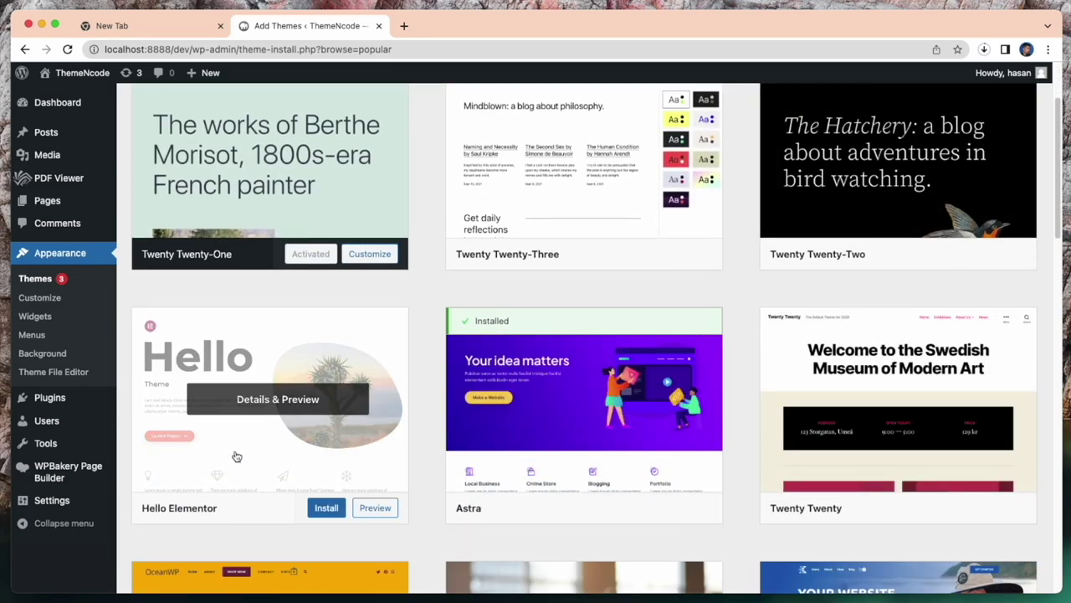
scroll(237, 456, "down", 5)
scroll(778, 400, "down", 3)
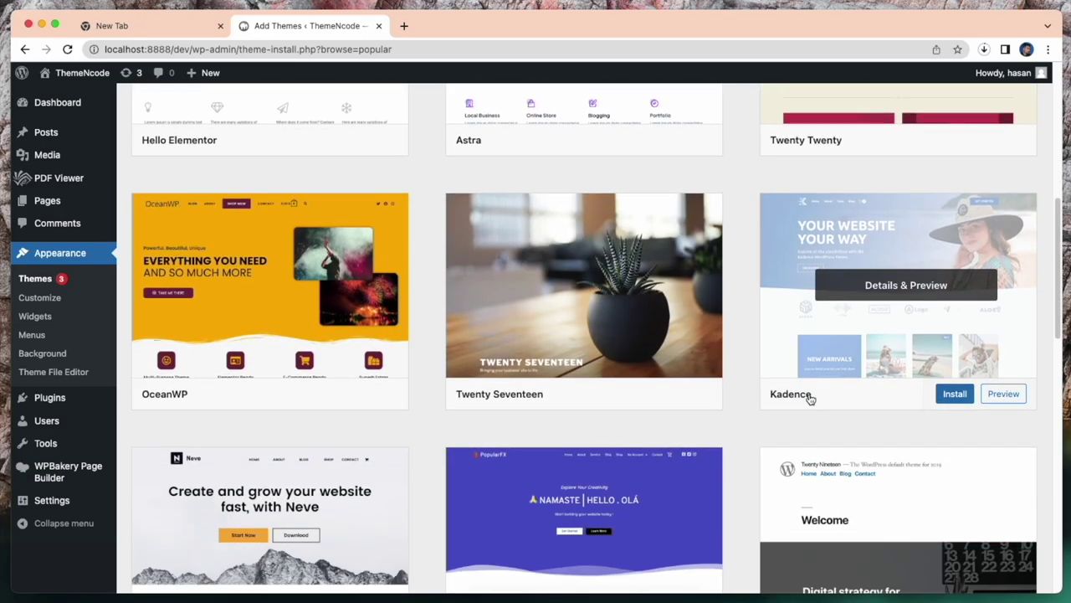
scroll(810, 400, "down", 4)
scroll(303, 456, "down", 5)
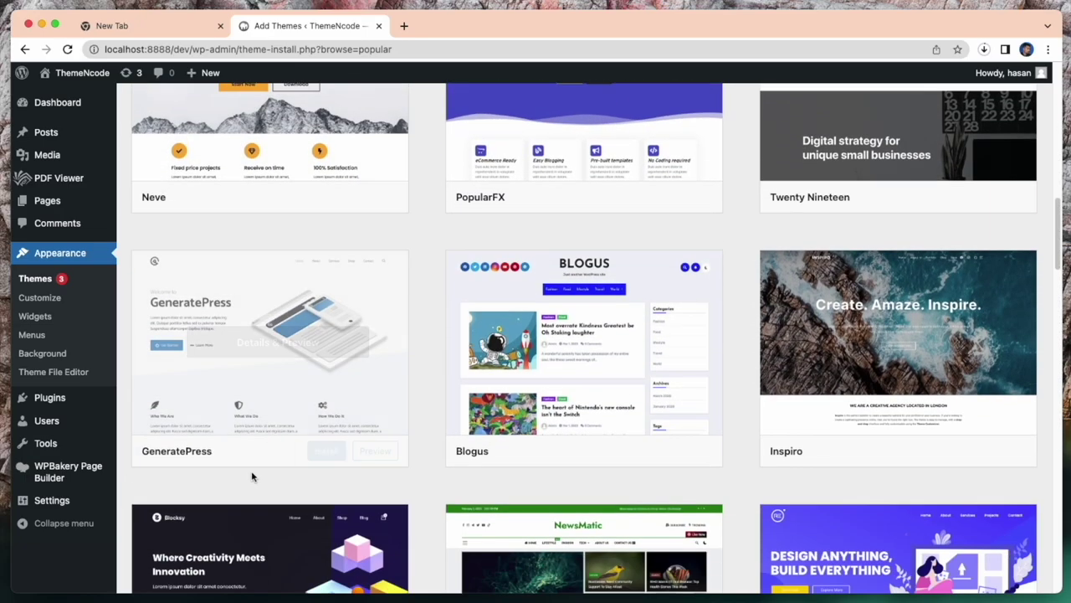
scroll(795, 385, "down", 1)
scroll(795, 385, "down", 3)
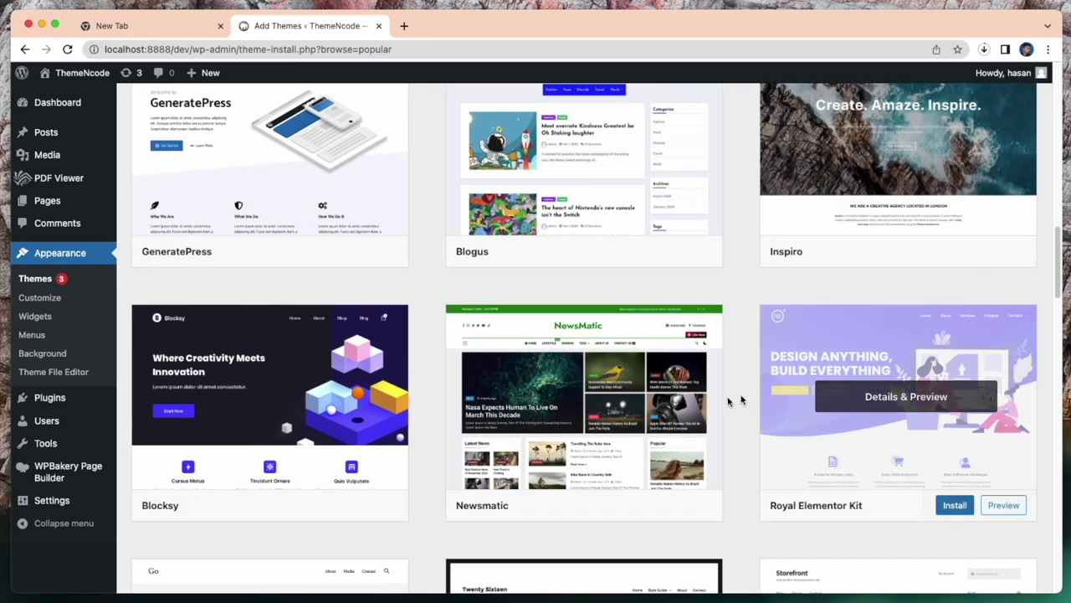
scroll(276, 382, "down", 4)
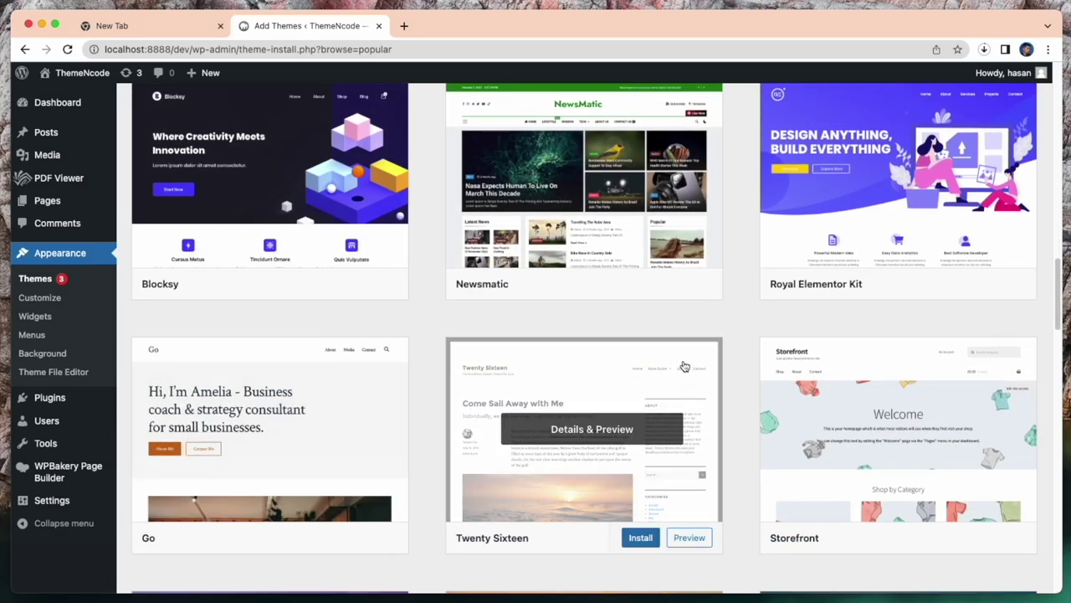
scroll(851, 461, "down", 4)
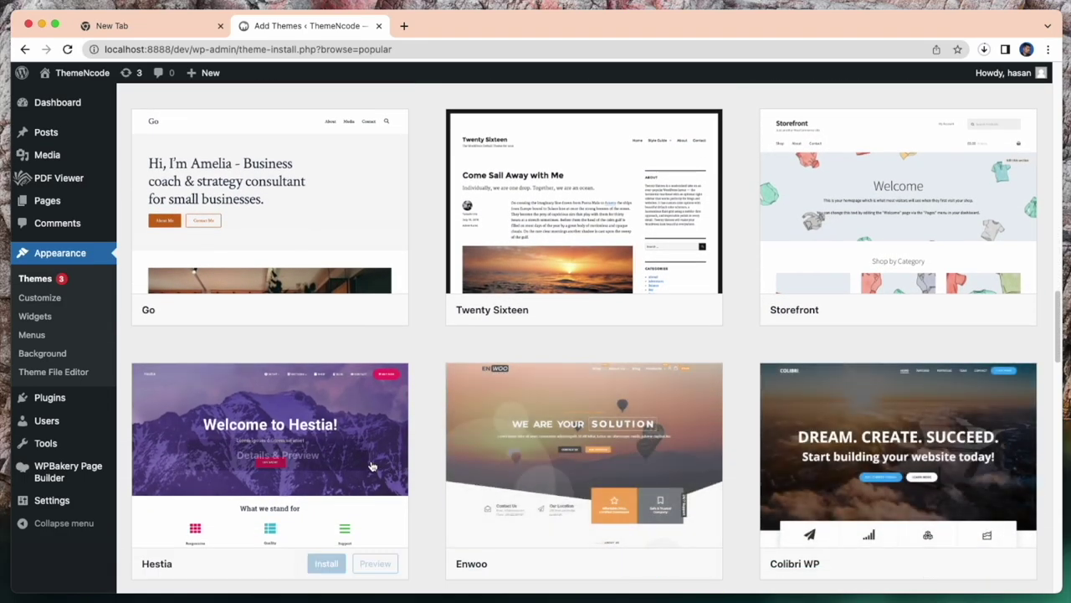
scroll(362, 465, "down", 1)
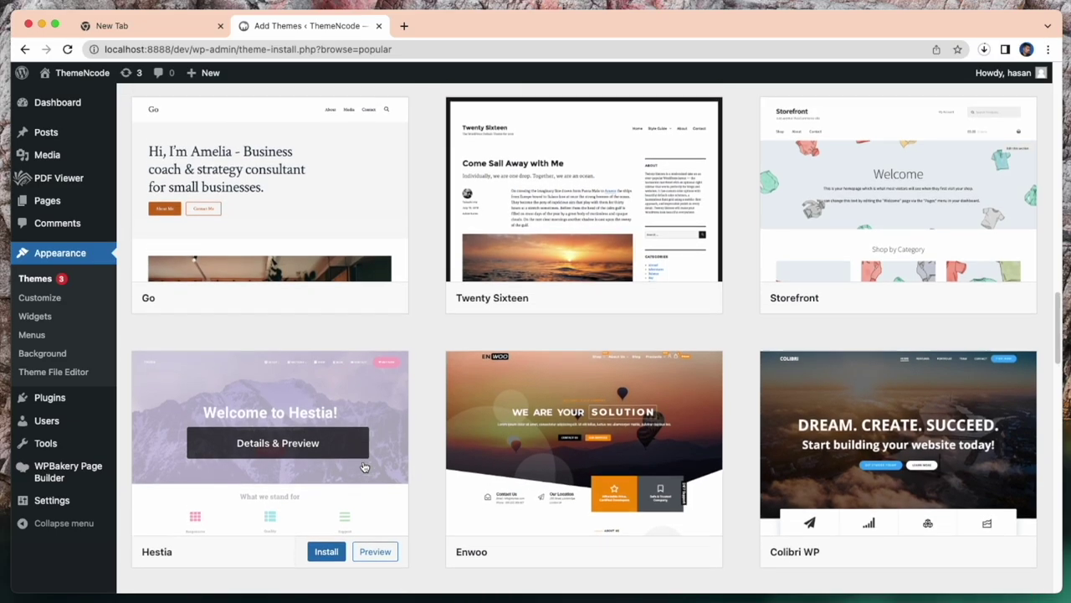
scroll(361, 465, "up", 8)
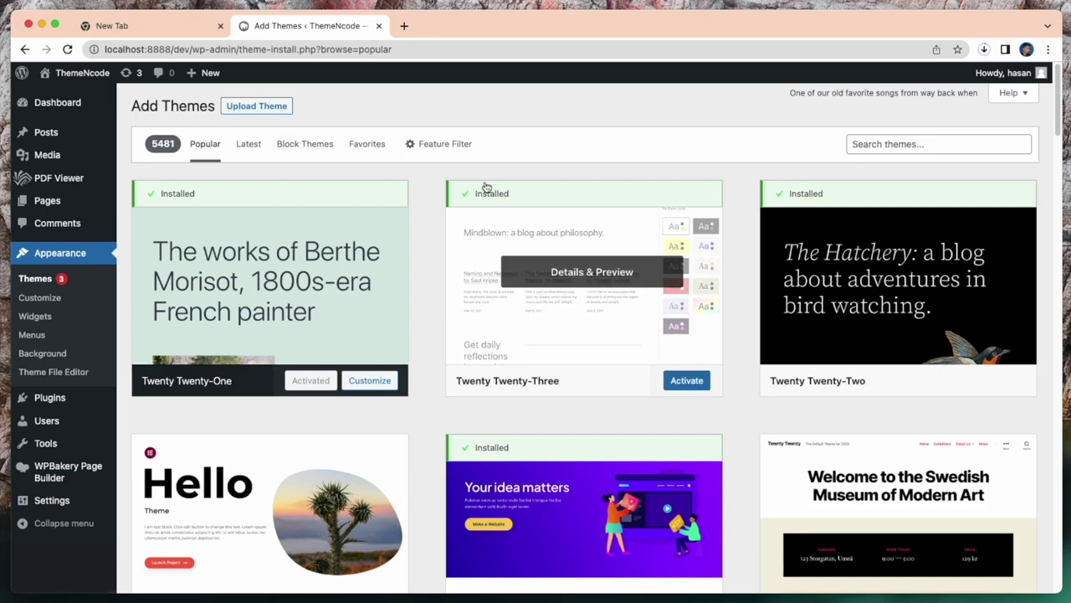
left_click(36, 278)
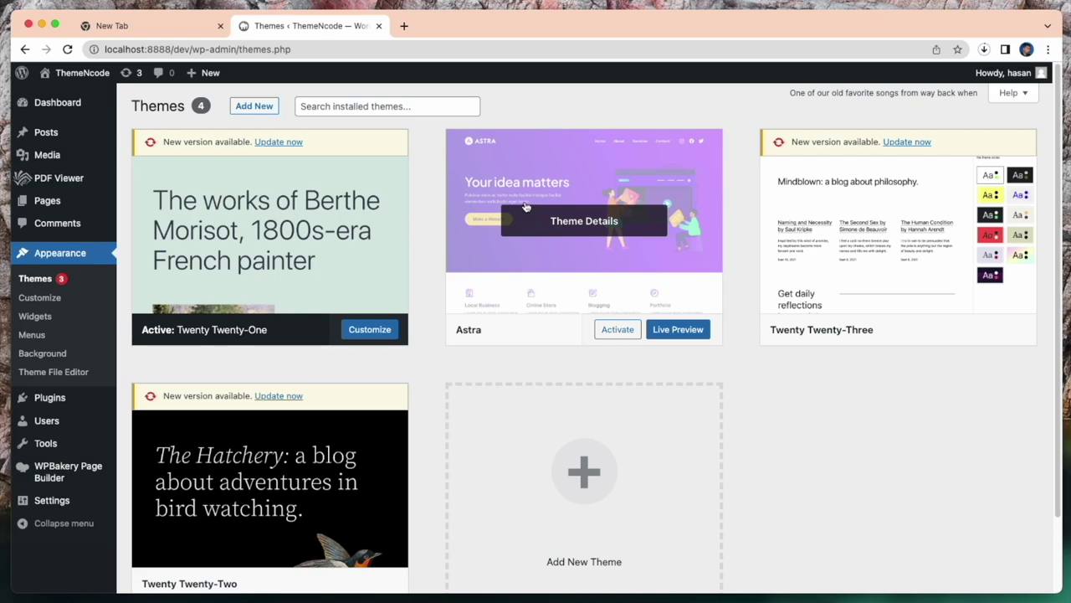
Activate the Astra theme and open its Welcome to Astra dashboard
left_click(620, 330)
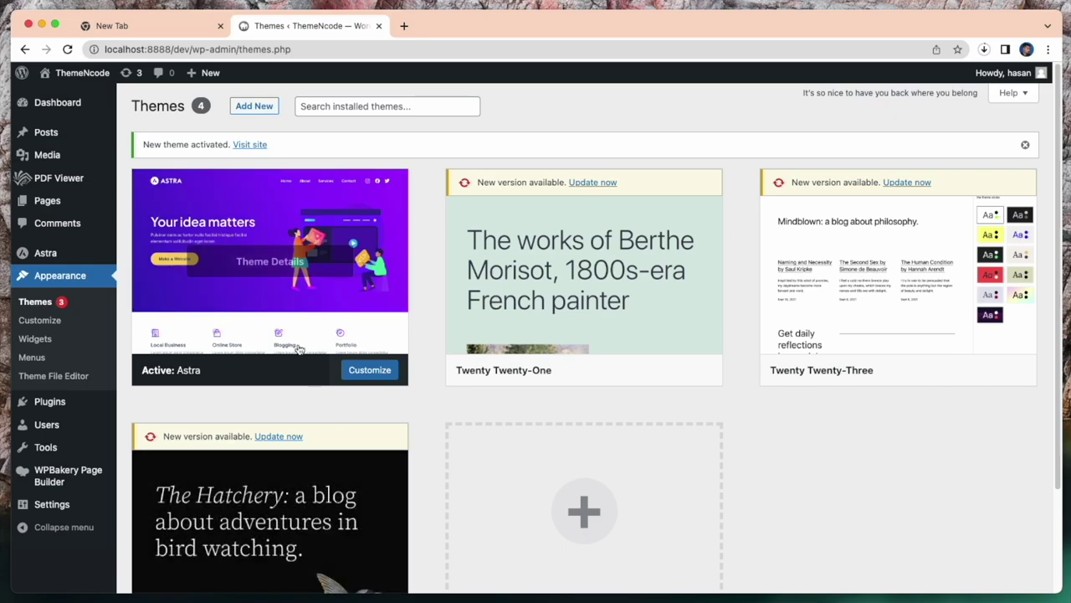
left_click(374, 376)
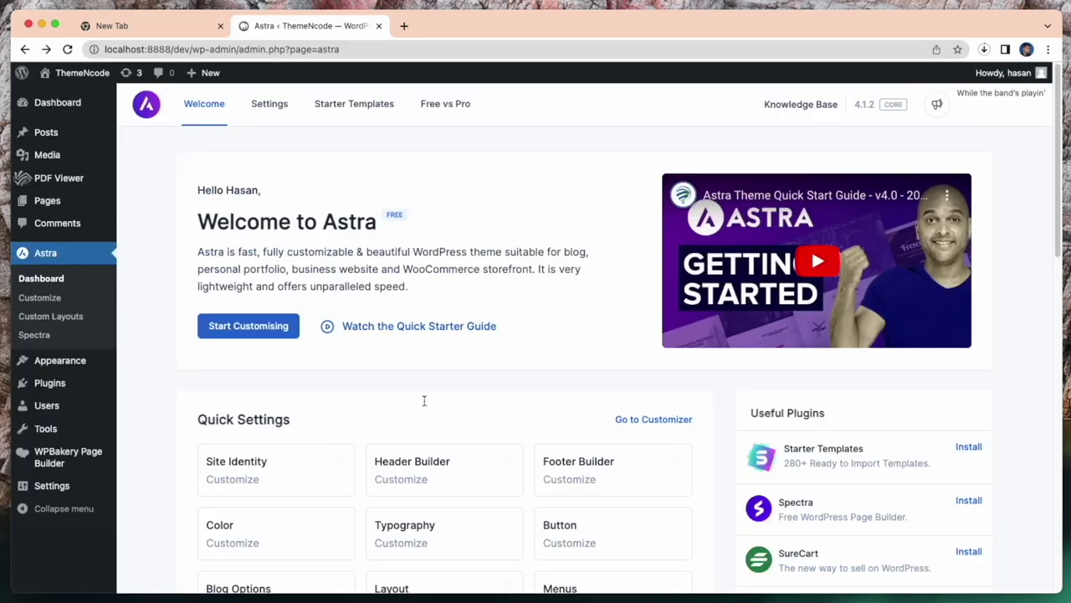
Install and activate Starter Templates from Astra's dashboard to open the Elementor template library
left_click(341, 109)
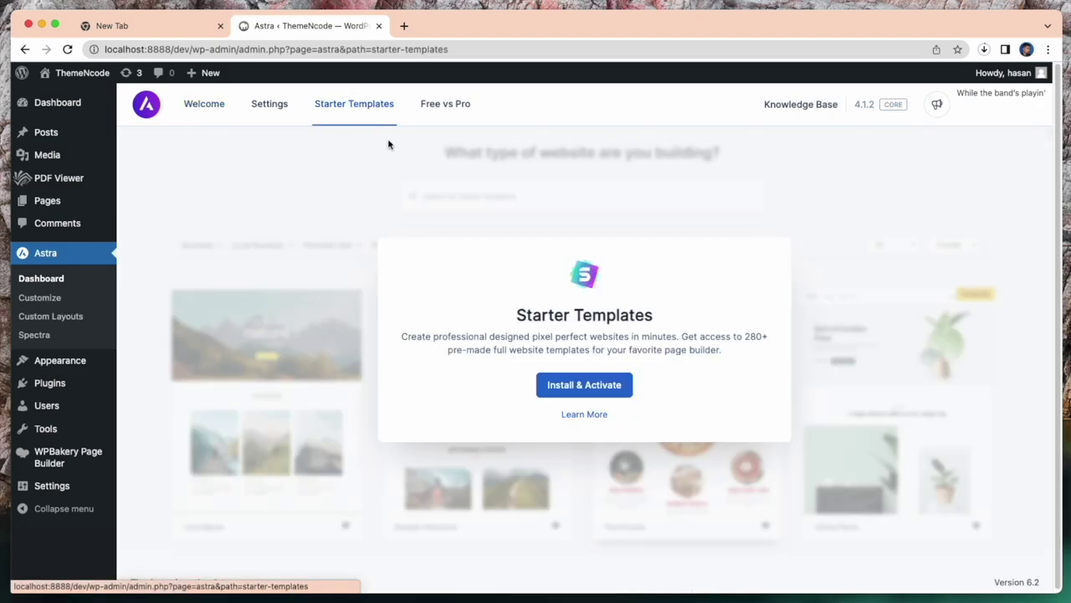
left_click(564, 387)
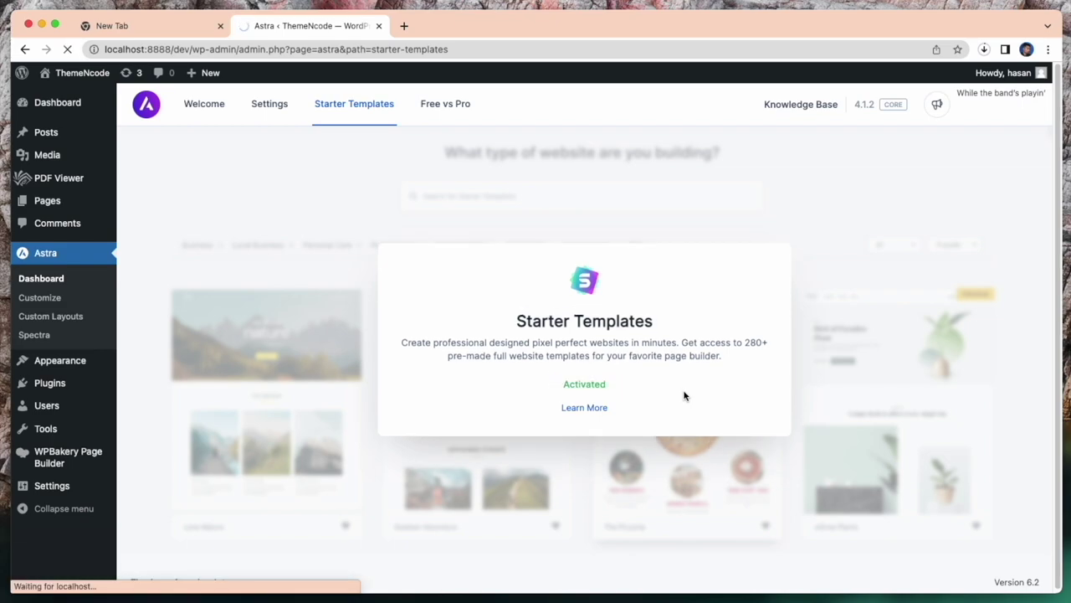
double_click(585, 389)
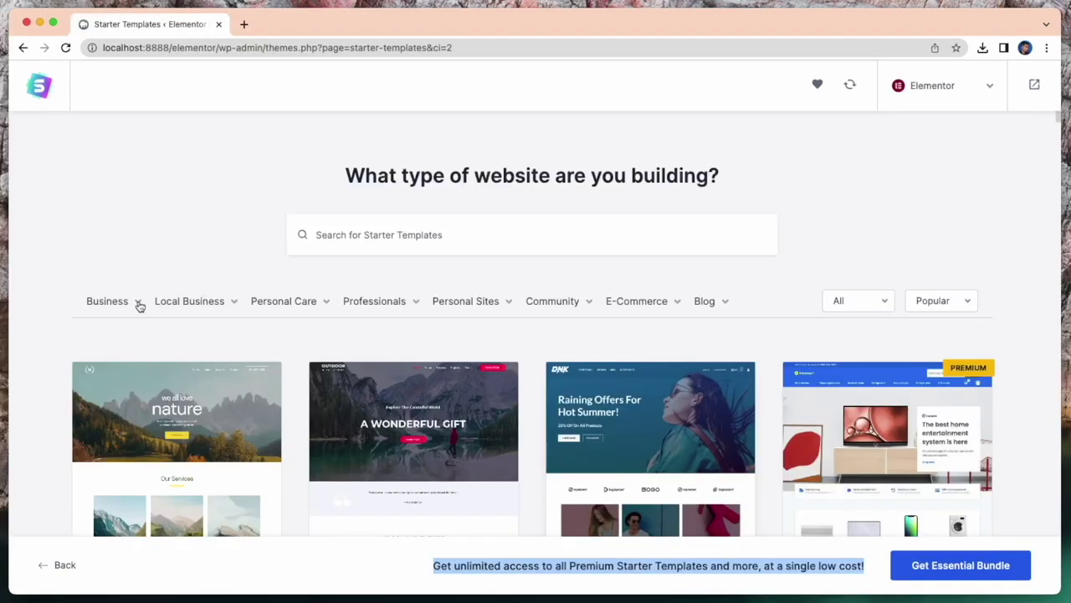
Filter the template library to Local Business and choose the Co-Working Space template
left_click(139, 303)
left_click(229, 300)
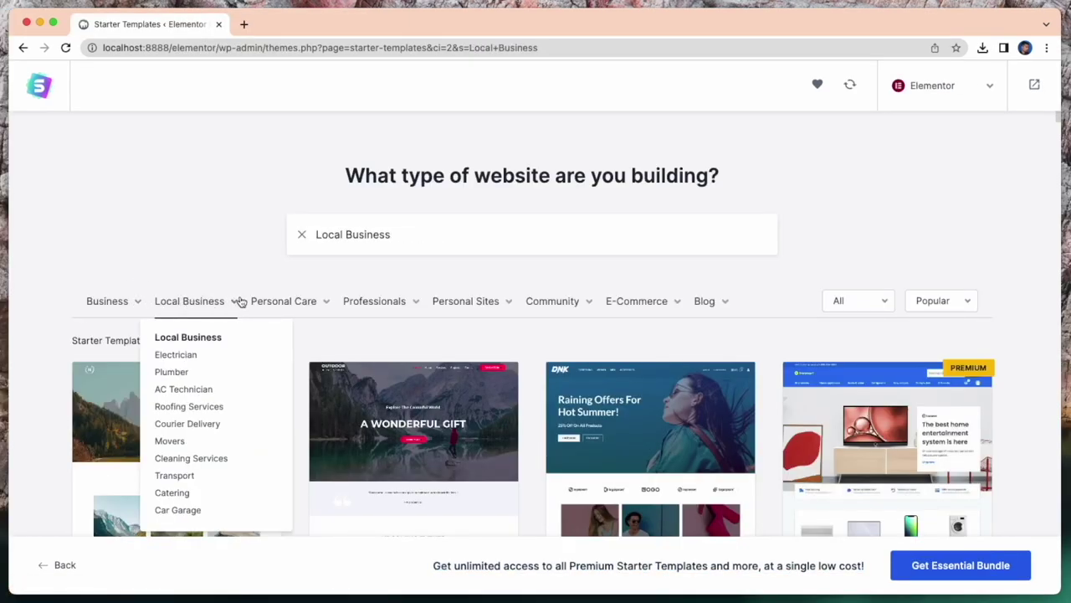
mouse_move(461, 308)
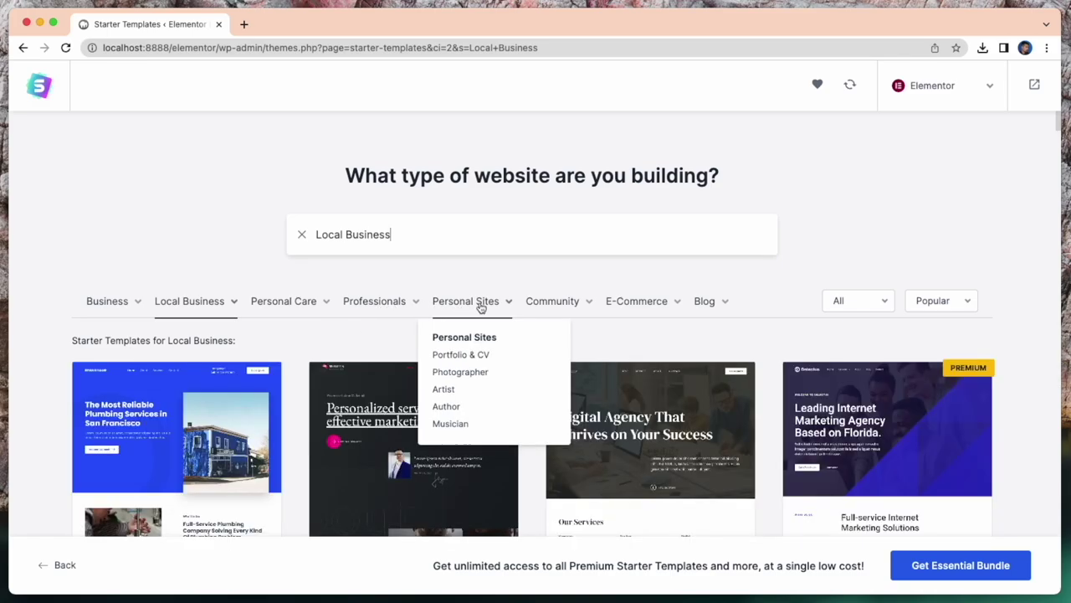
mouse_move(613, 306)
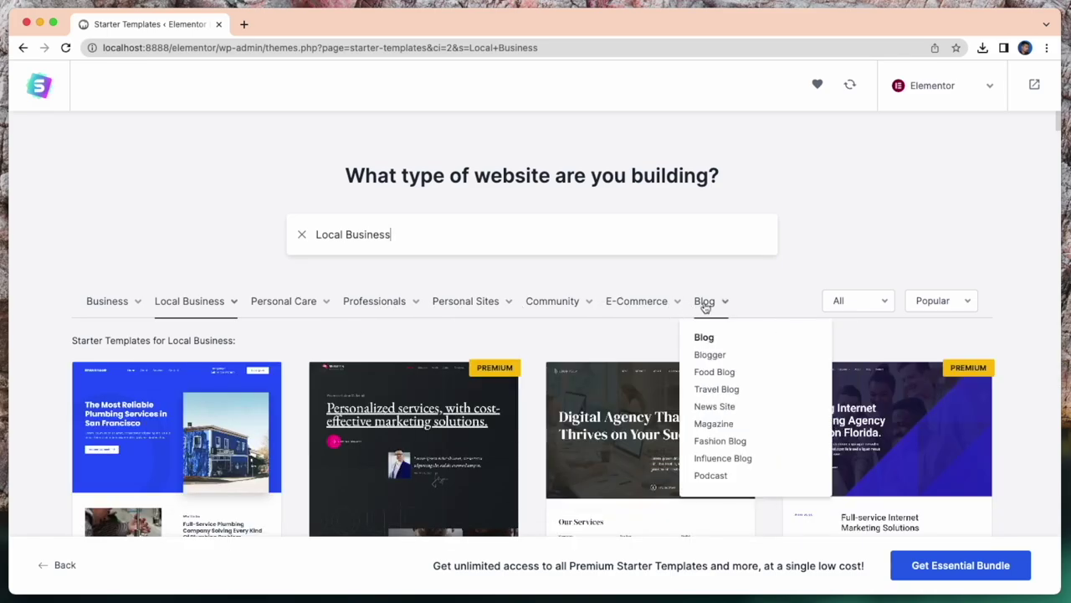
scroll(167, 408, "down", 3)
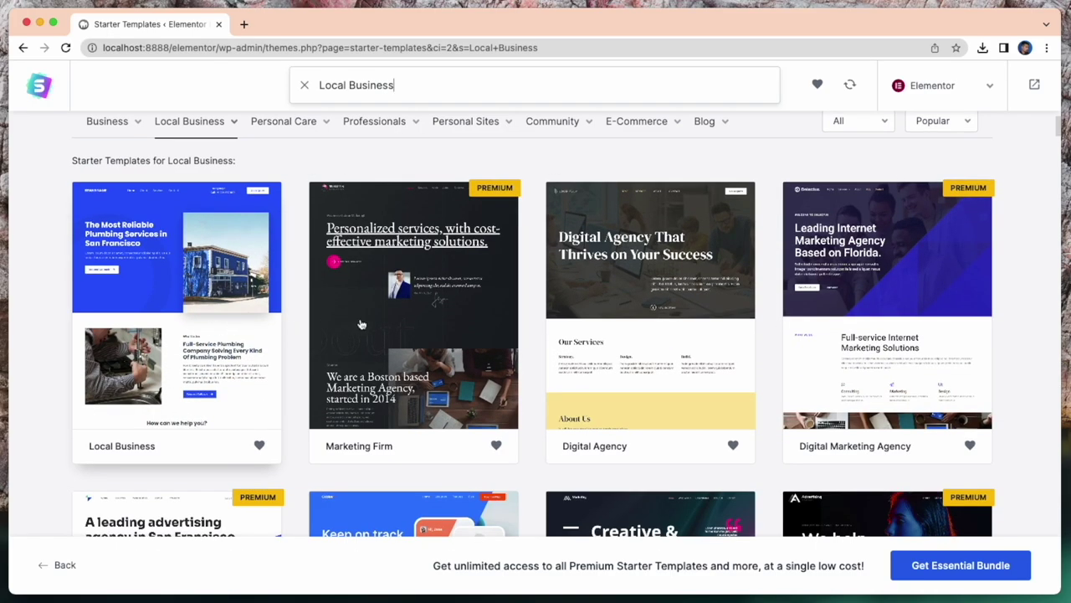
scroll(343, 324, "down", 7)
scroll(452, 288, "down", 4)
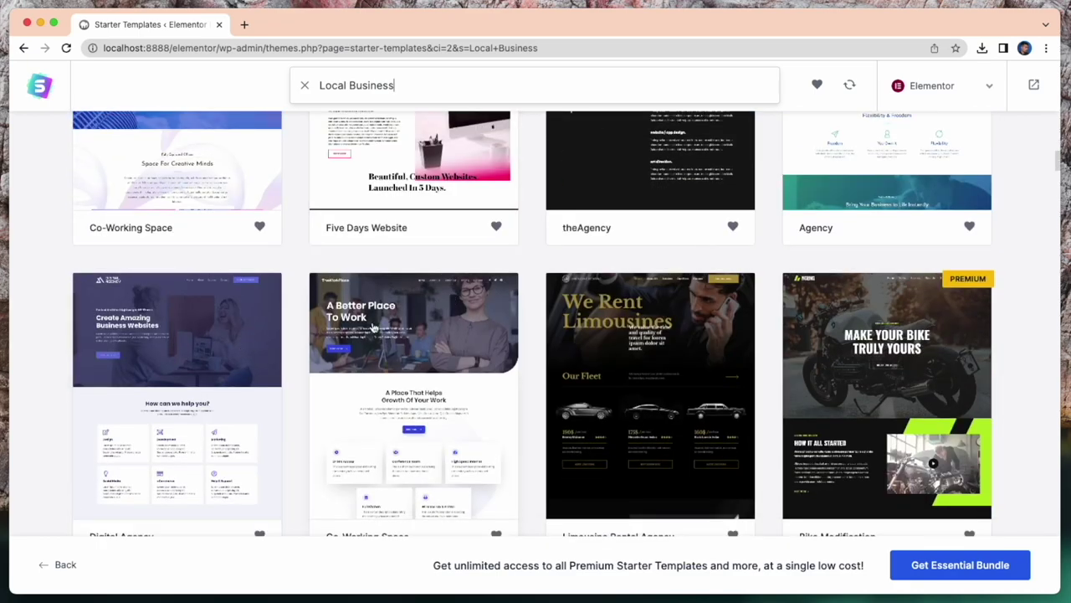
left_click(373, 327)
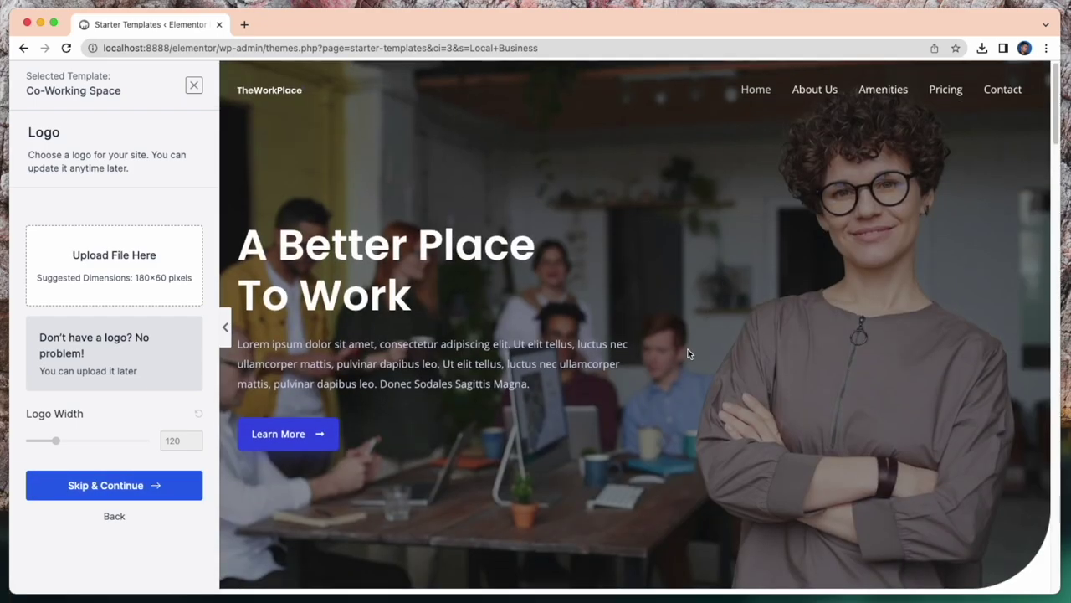
Skip adding a logo for the Co-Working Space site
scroll(688, 349, "down", 10)
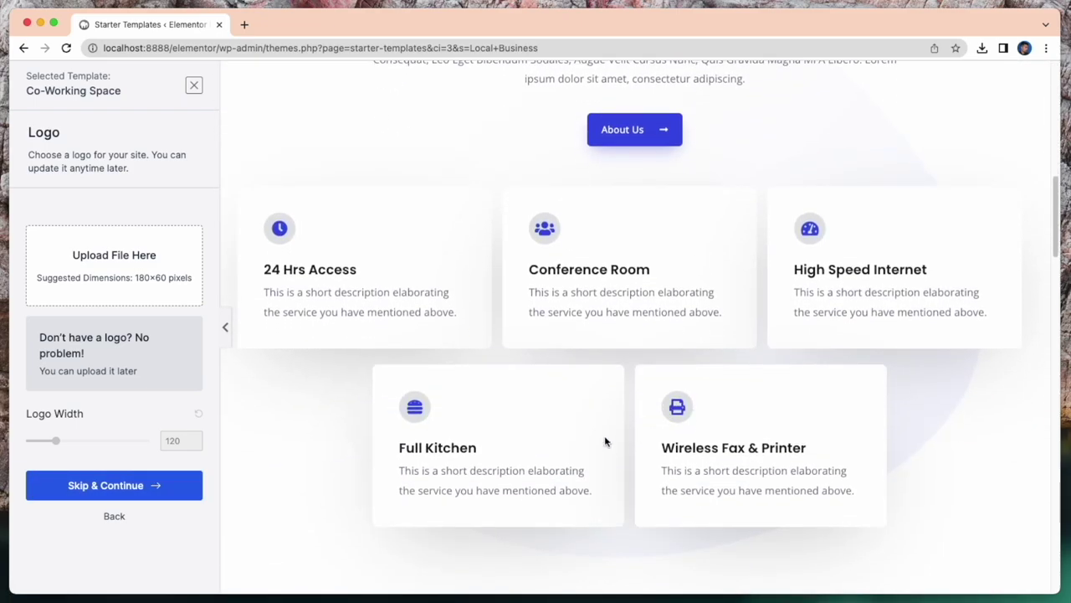
scroll(606, 441, "down", 10)
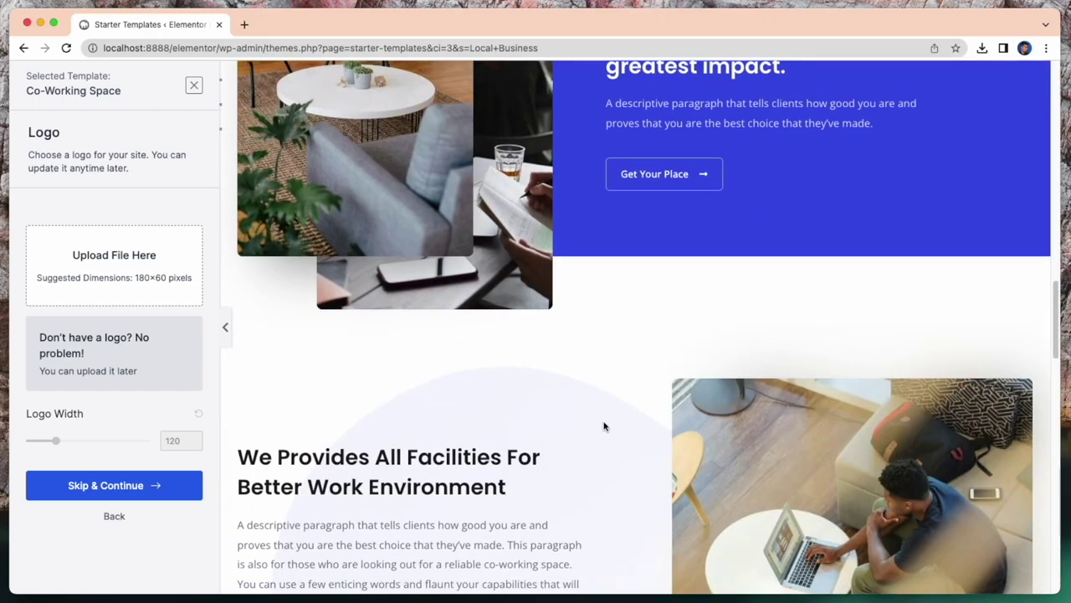
scroll(604, 426, "down", 15)
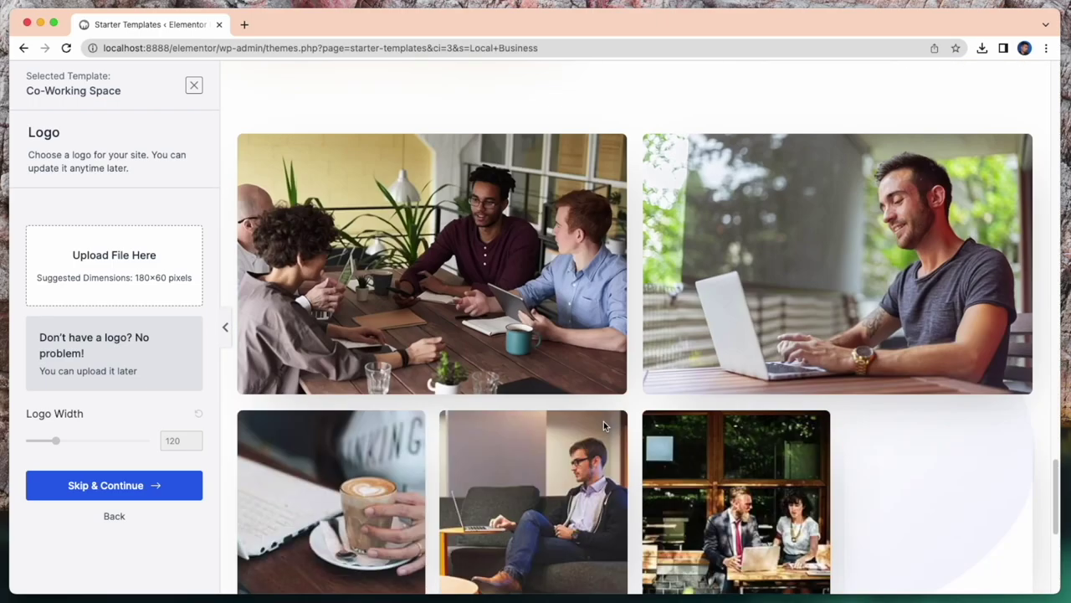
scroll(604, 425, "down", 5)
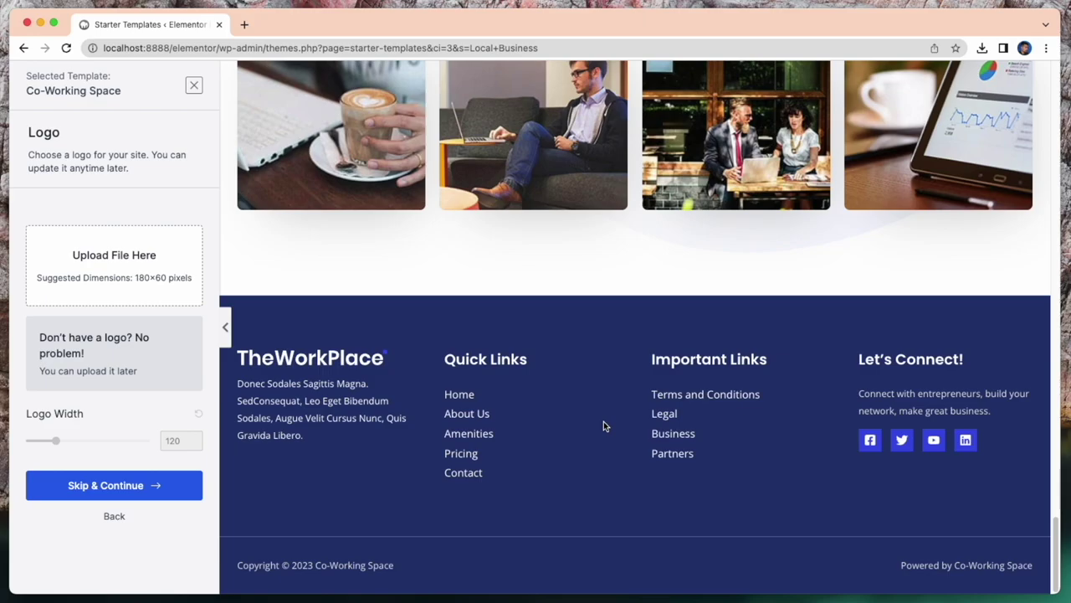
scroll(602, 420, "up", 20)
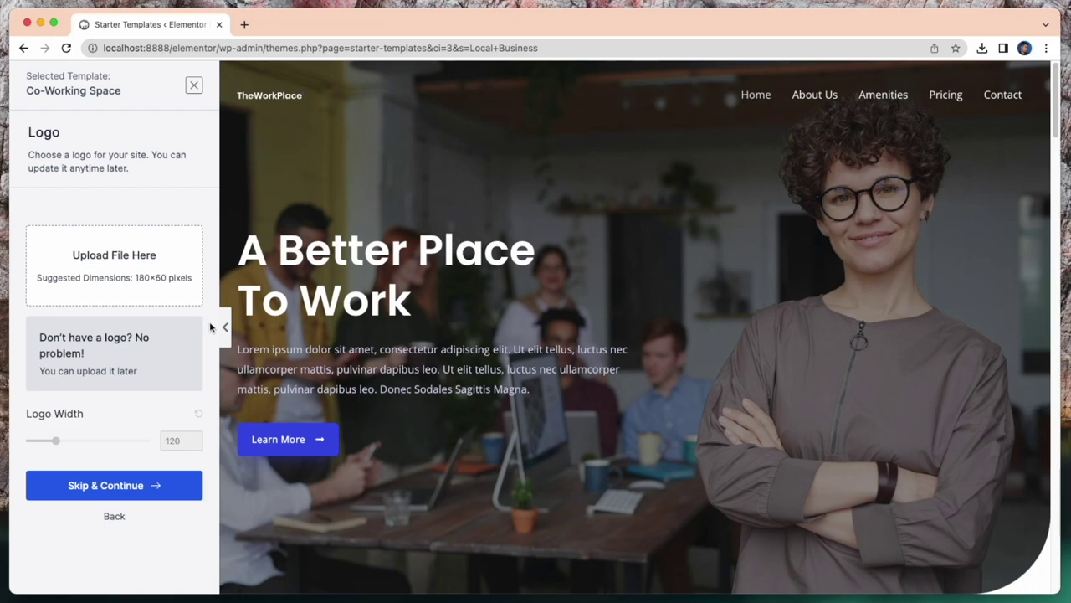
left_click(179, 486)
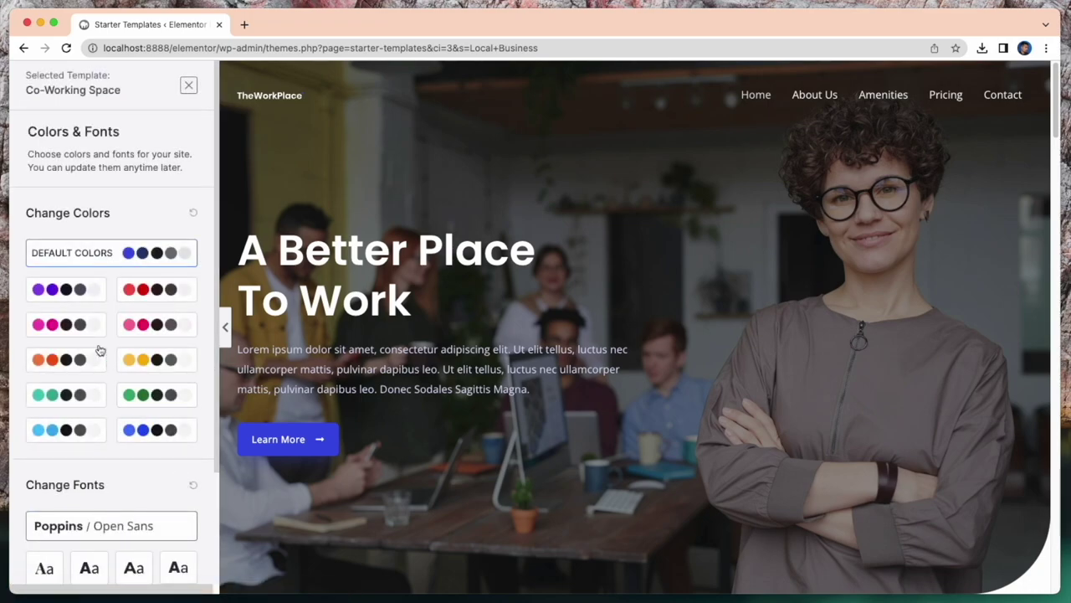
Keep the default colours and fonts, then fill the first name from autofill
scroll(179, 354, "down", 2)
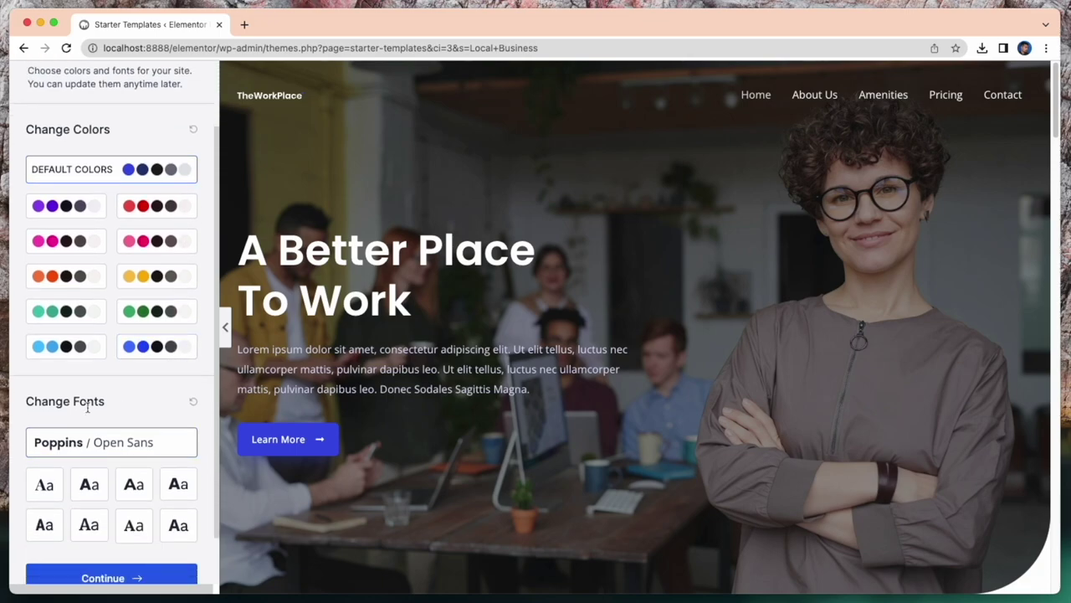
scroll(113, 408, "down", 2)
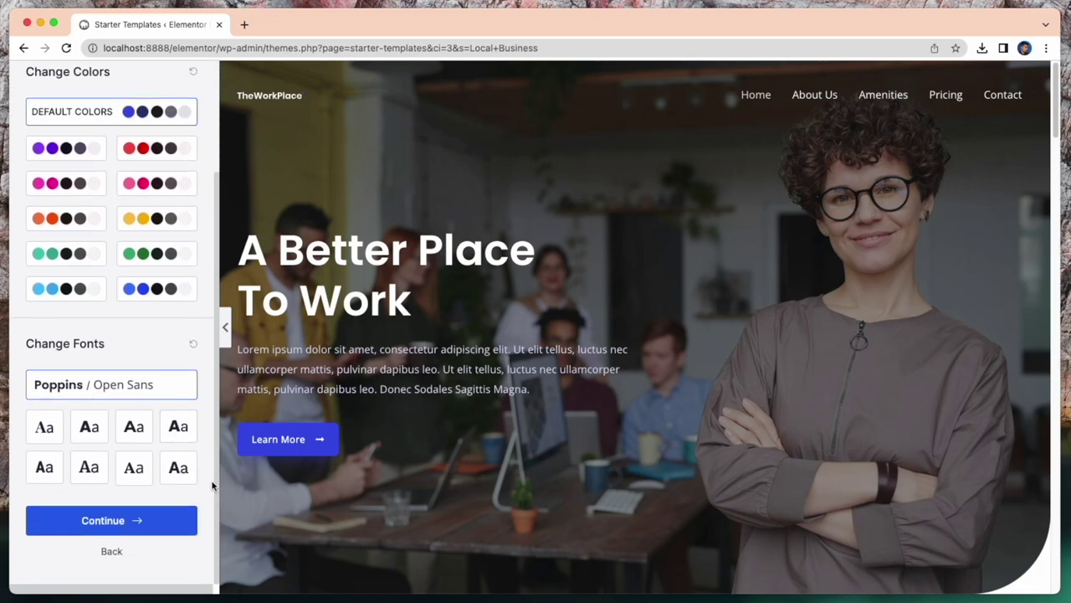
left_click(150, 524)
left_click(438, 319)
left_click(590, 282)
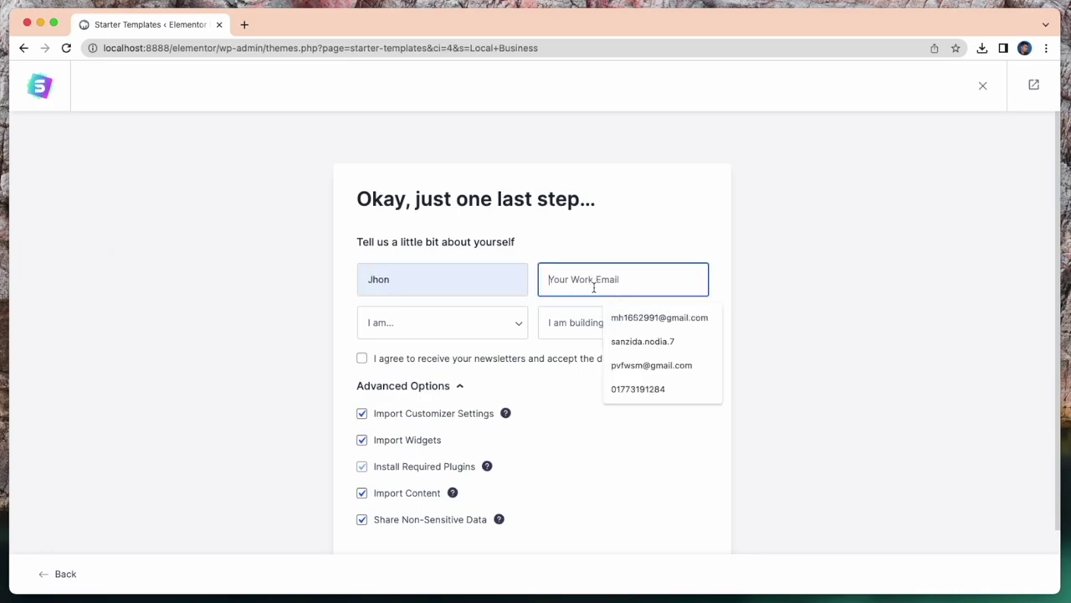
Fill in the saved work e-mail, choose Beginner and Myself/My Company, and accept newsletter consent
left_click(661, 365)
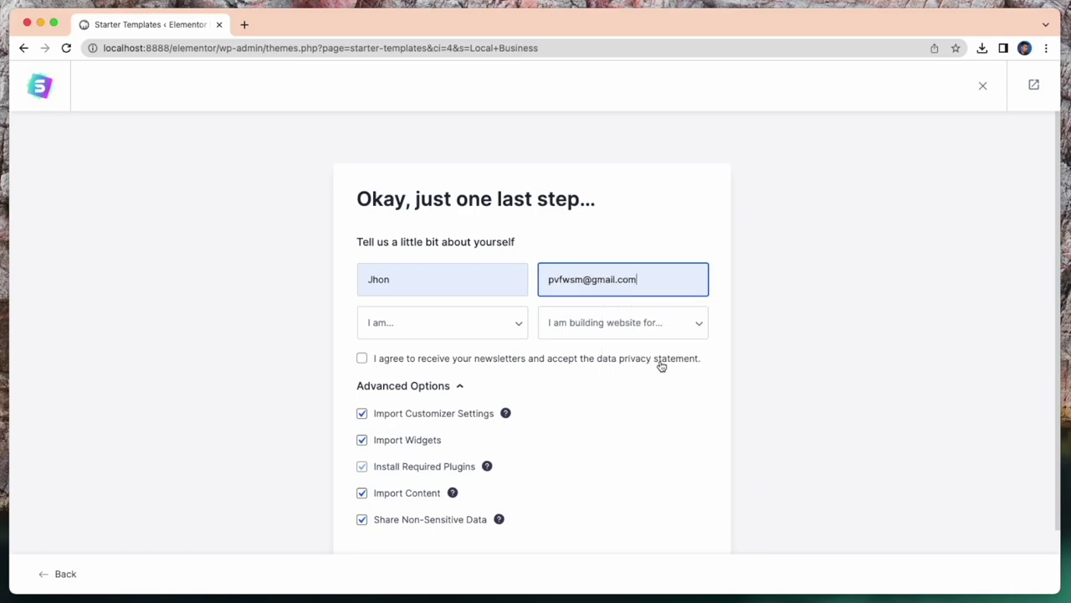
left_click(410, 326)
left_click(468, 339)
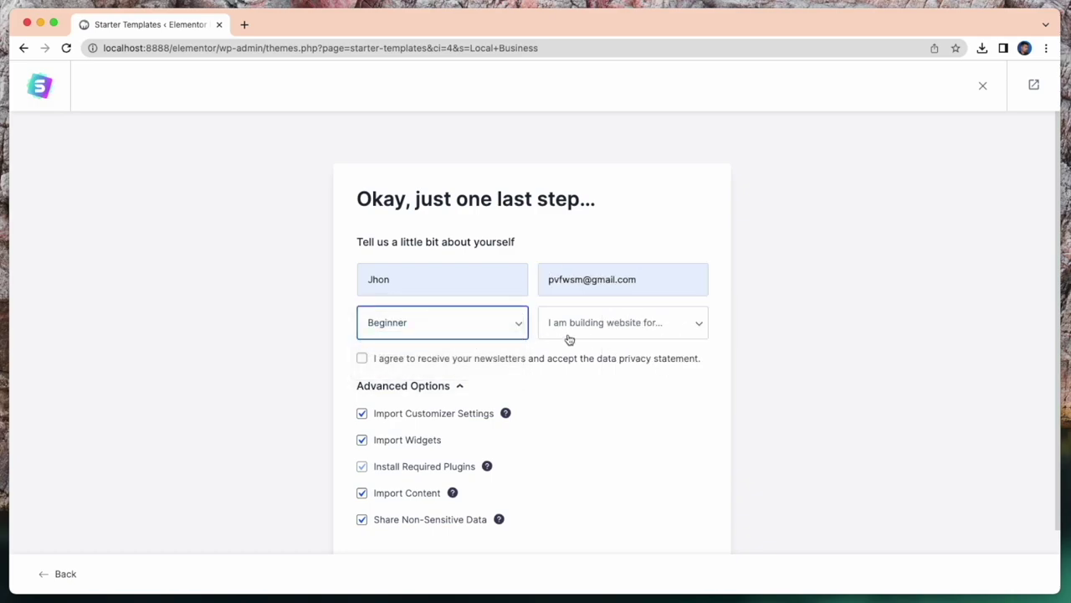
left_click(609, 329)
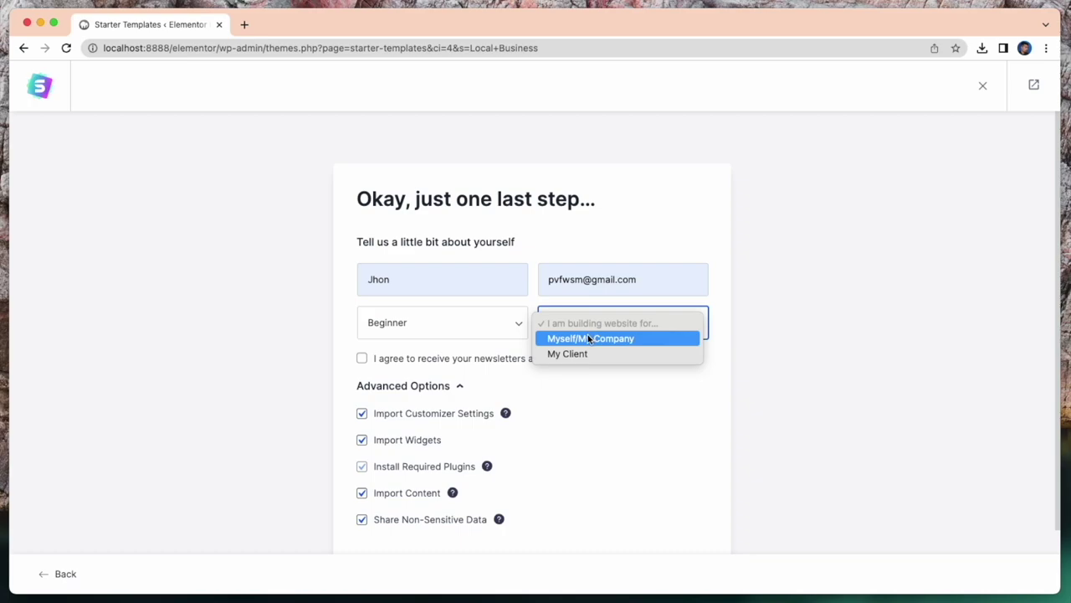
left_click(590, 341)
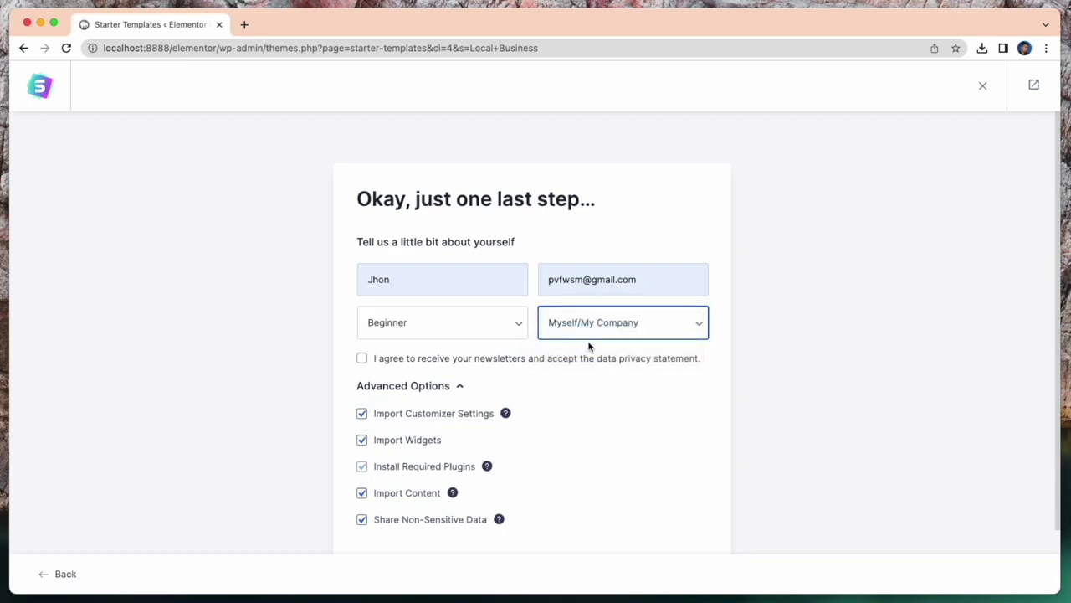
left_click(362, 358)
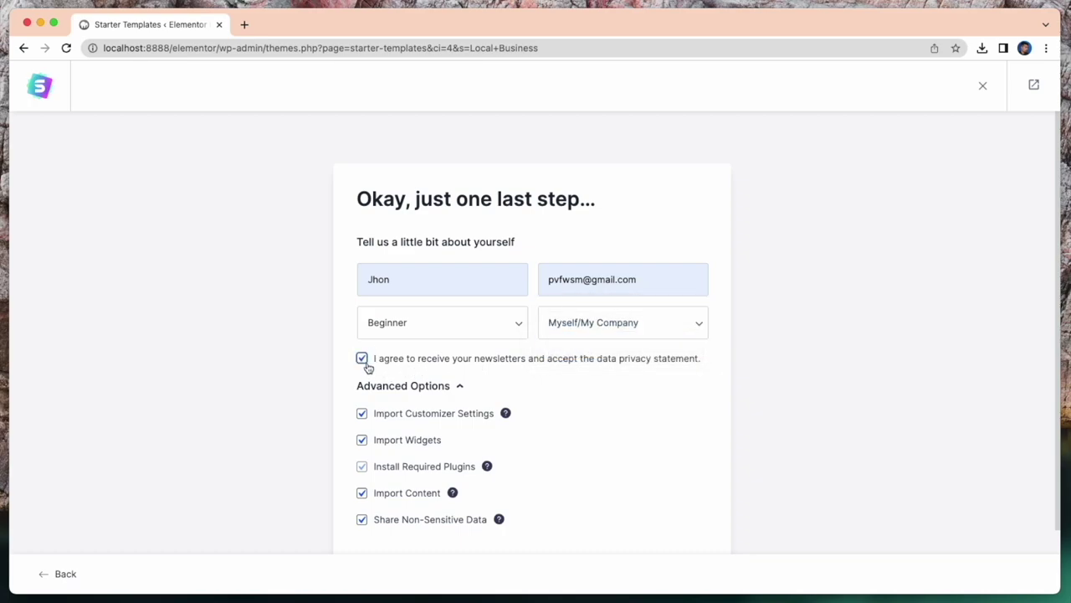
scroll(427, 373, "down", 2)
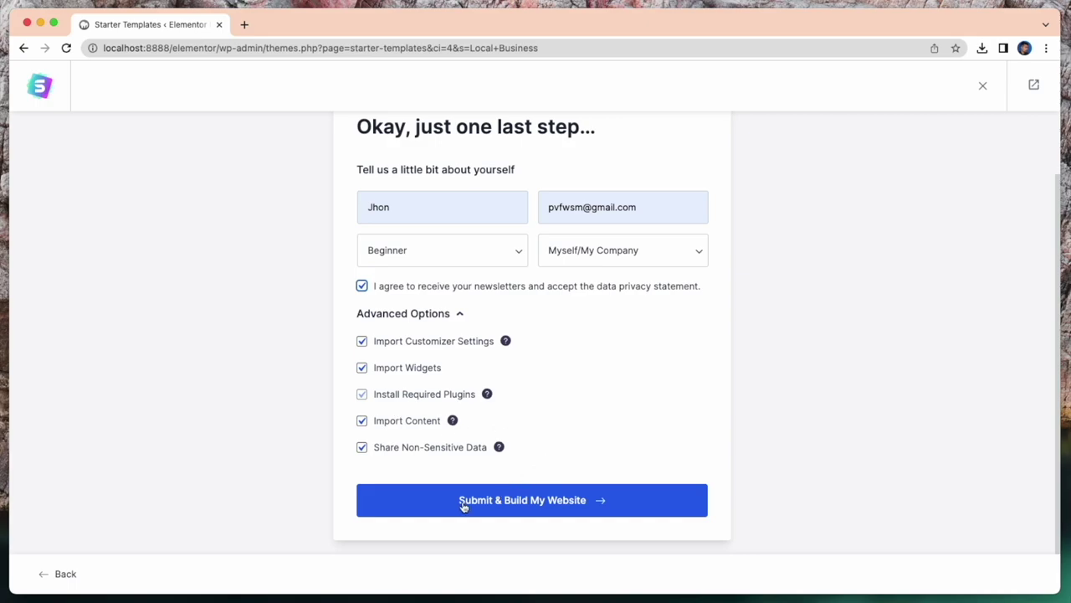
Submit the details to build the Co-Working Space site, then view the finished TheWorkPlace homepage
left_click(463, 501)
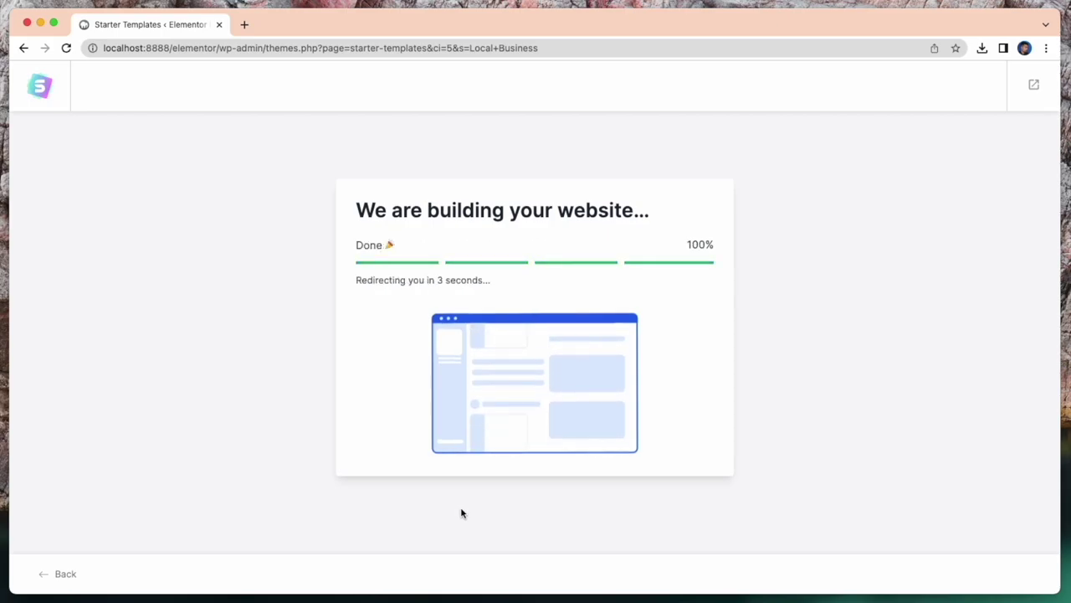
scroll(880, 433, "down", 2)
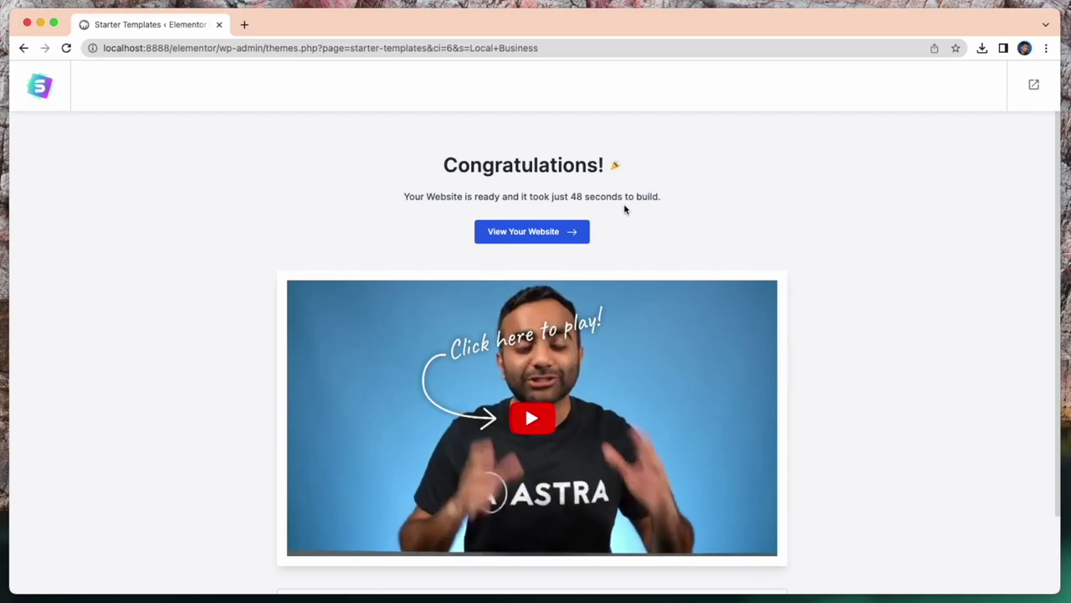
left_click(543, 232)
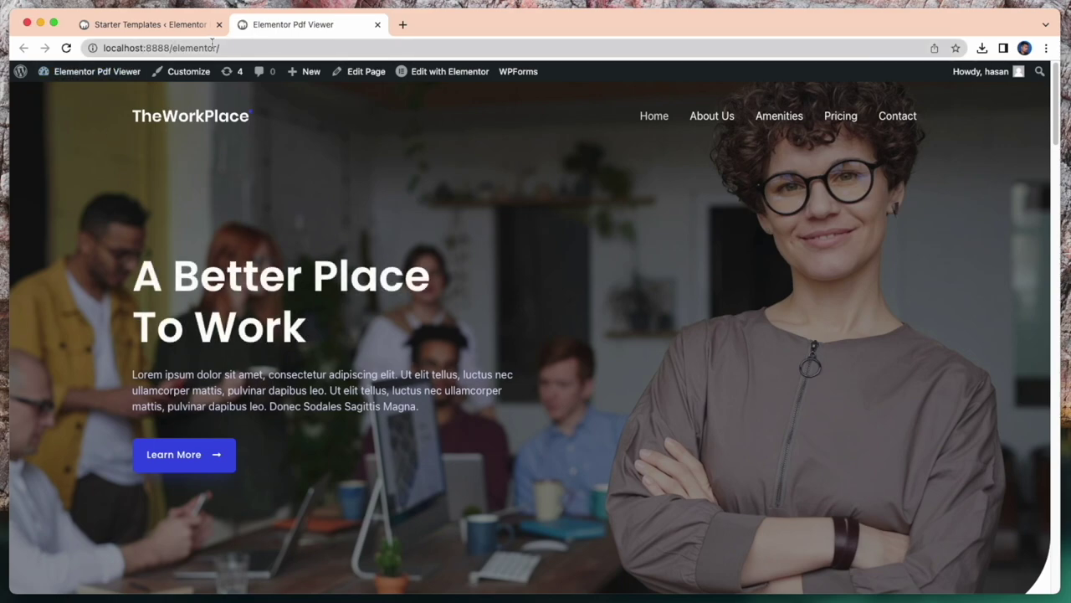
Open the TheWorkPlace homepage with Elementor and scroll through its hero and service cards
mouse_move(441, 75)
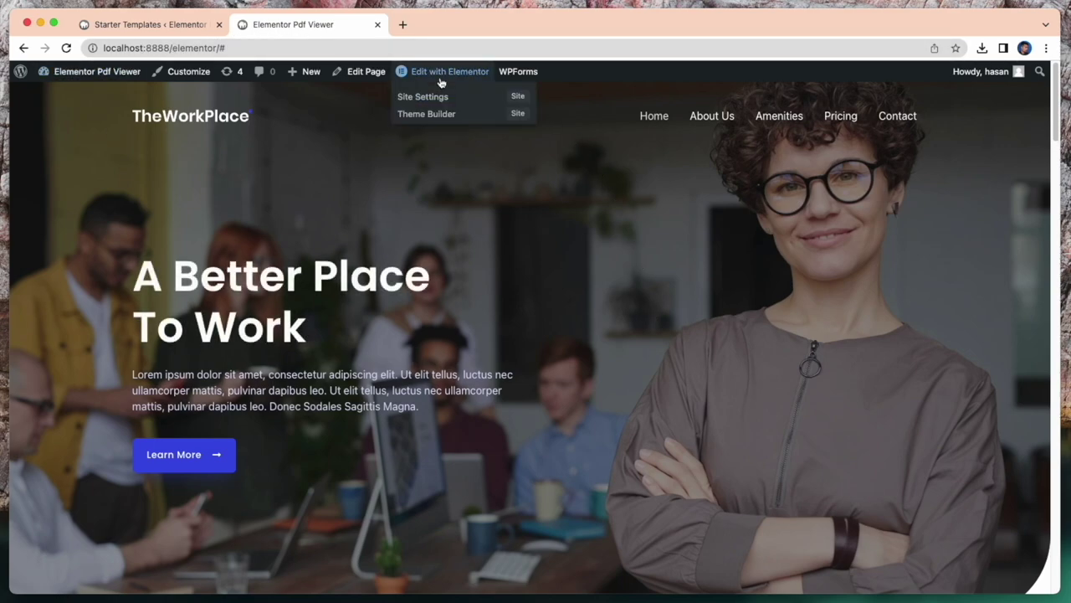
left_click(441, 75)
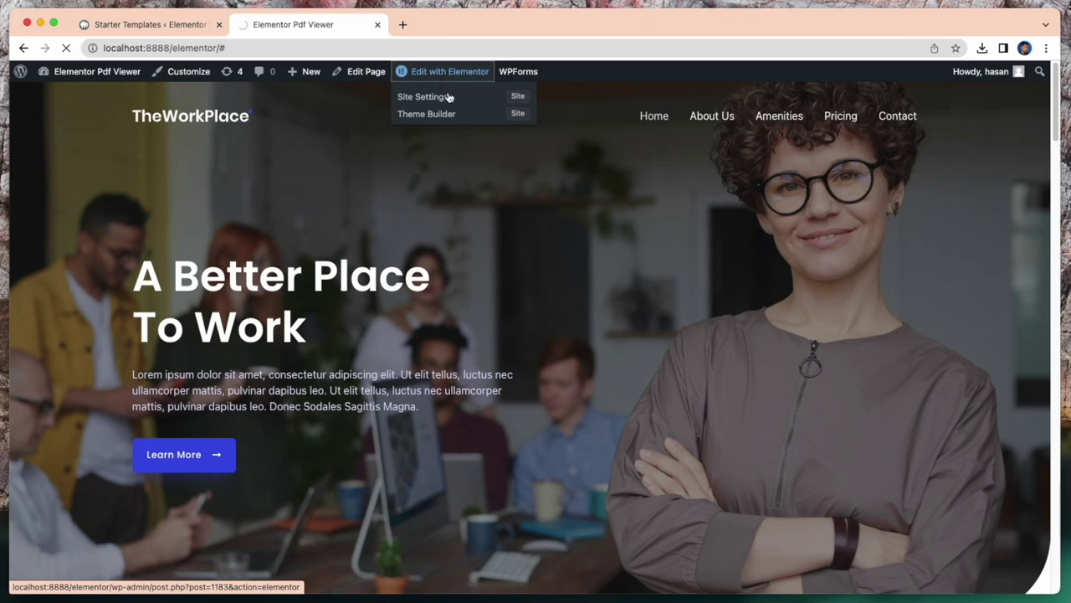
scroll(636, 302, "down", 10)
scroll(640, 301, "down", 3)
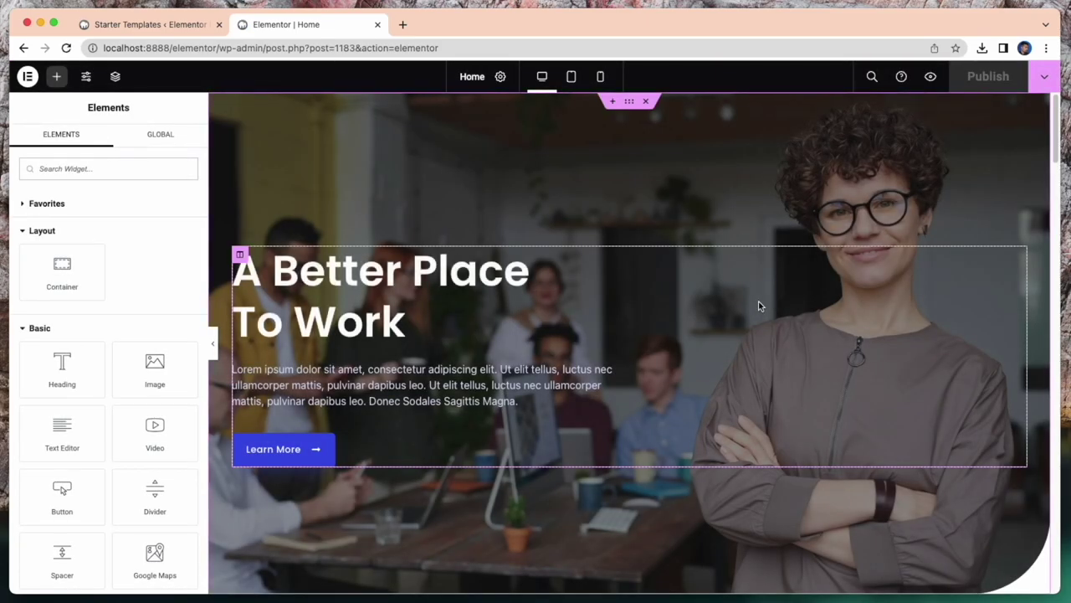
scroll(676, 377, "down", 5)
scroll(557, 439, "down", 5)
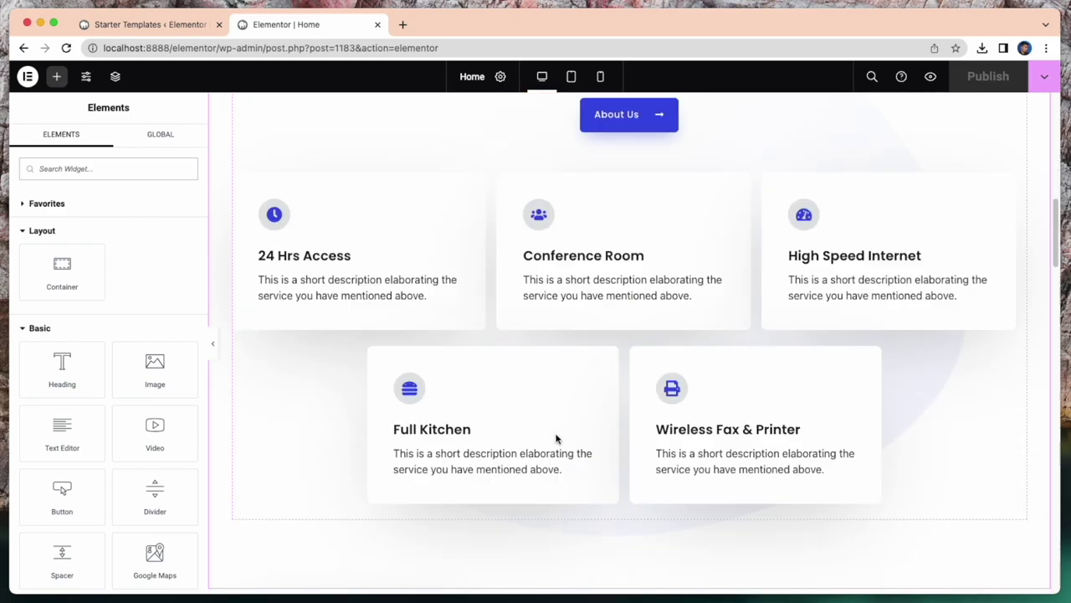
scroll(552, 436, "up", 9)
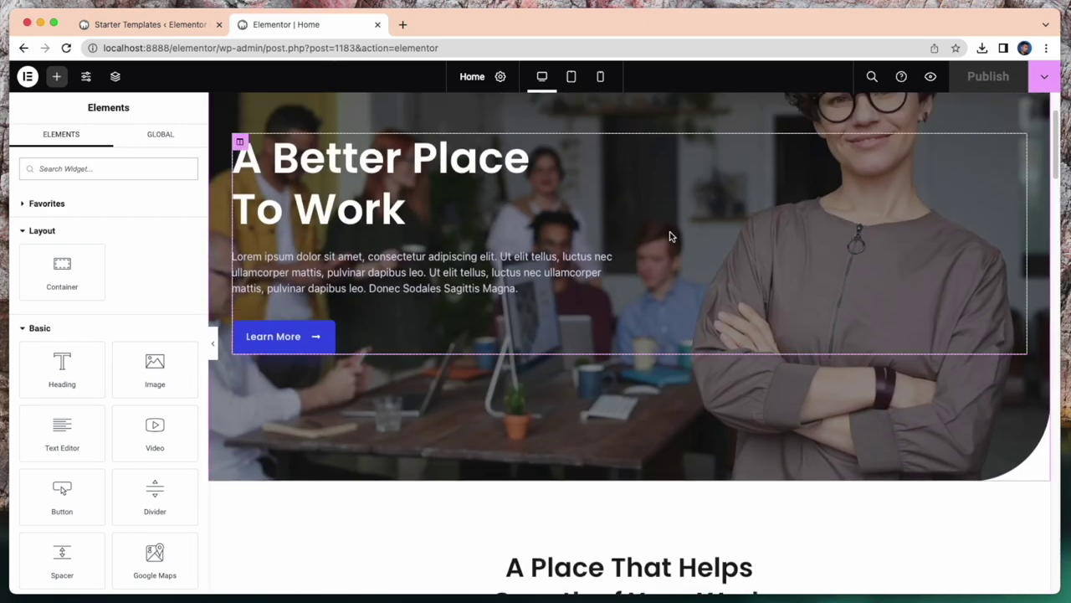
Replace the hero heading title 'A Better Place To Work' with 'EVENT MANAGEMENT'
left_click(441, 165)
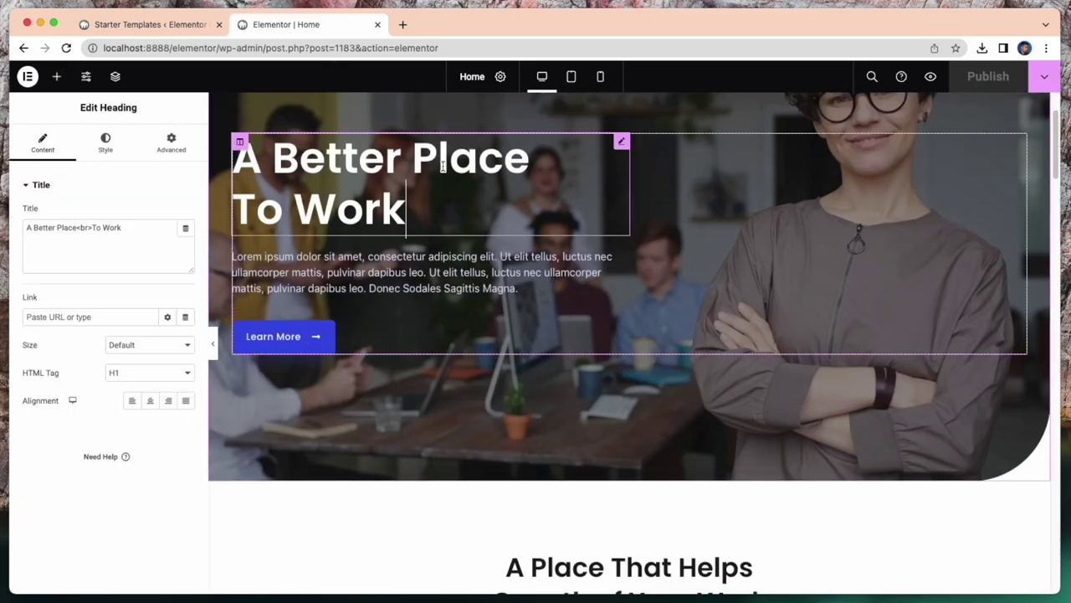
double_click(111, 228)
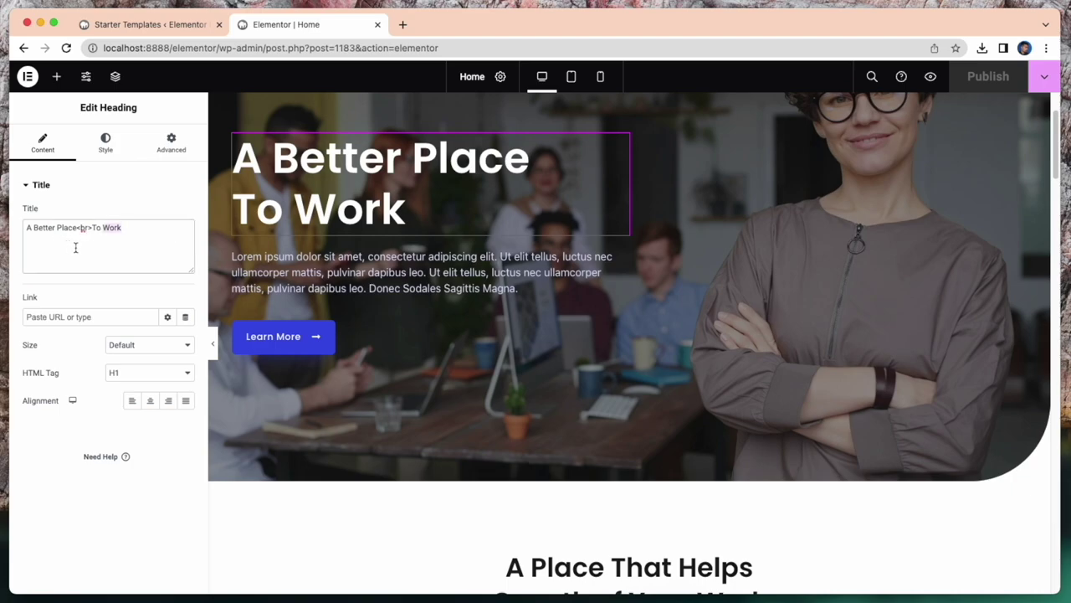
left_click(74, 236)
key("BackSpace")
key("BackSpace")
key("BackSpace")
key("BackSpace")
key("BackSpace")
key("BackSpace")
key("BackSpace")
key("BackSpace")
key("BackSpace")
key("BackSpace")
key("BackSpace")
key("BackSpace")
key("BackSpace")
key("BackSpace")
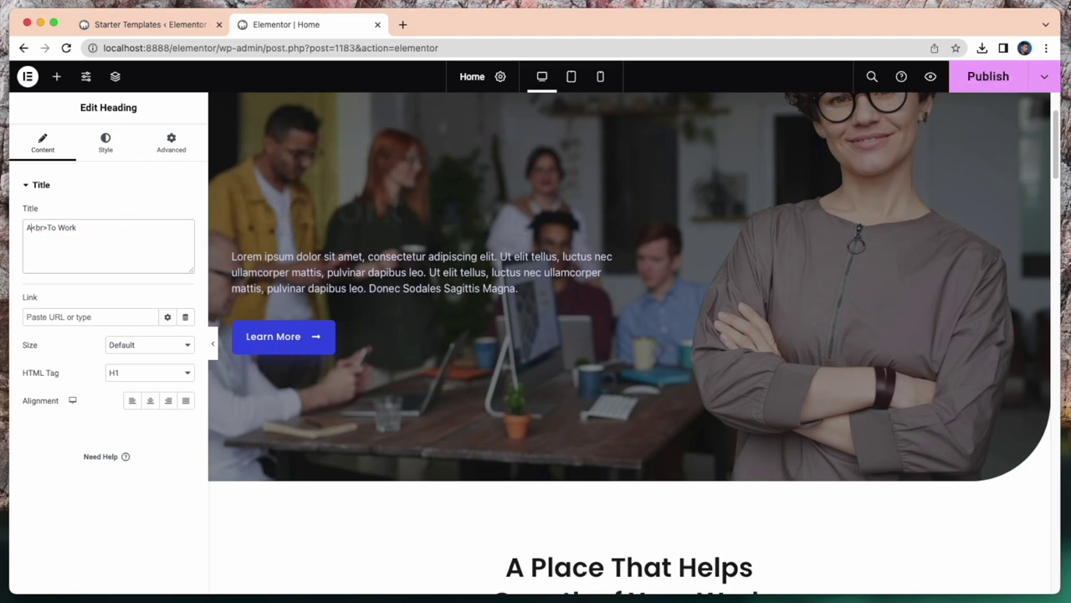
type("EVENT MANAGEMENT")
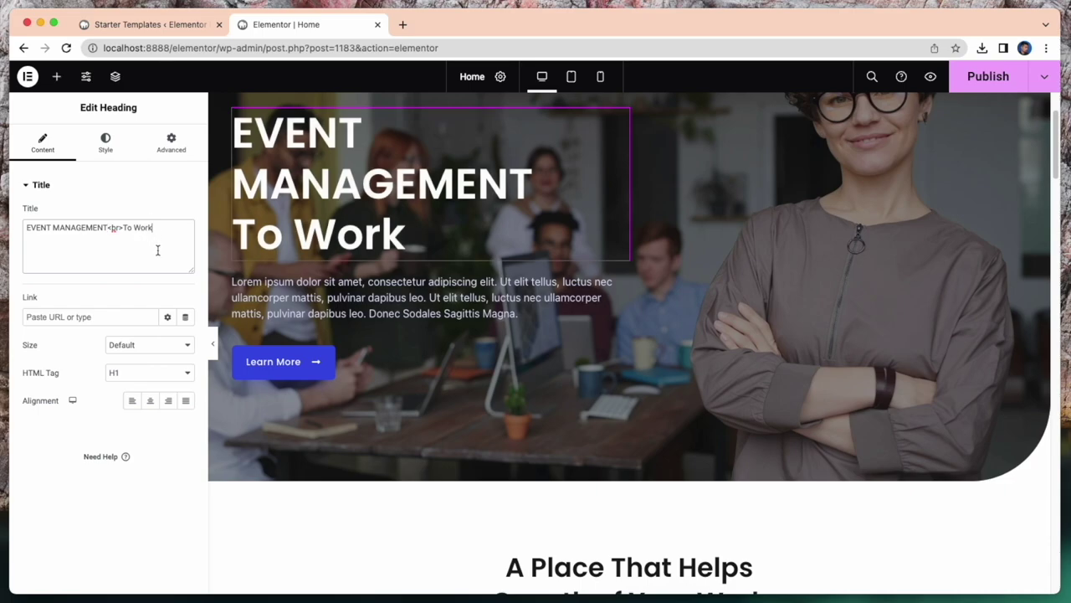
key("BackSpace")
key("BackSpace")
key("BackSpace")
key("BackSpace")
key("BackSpace")
key("BackSpace")
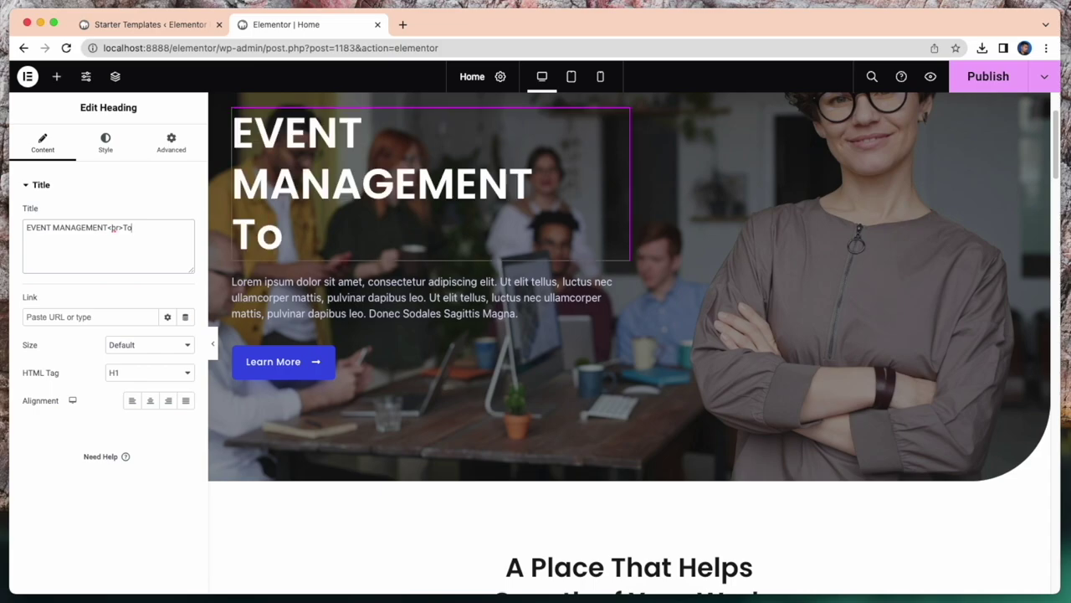
key("BackSpace")
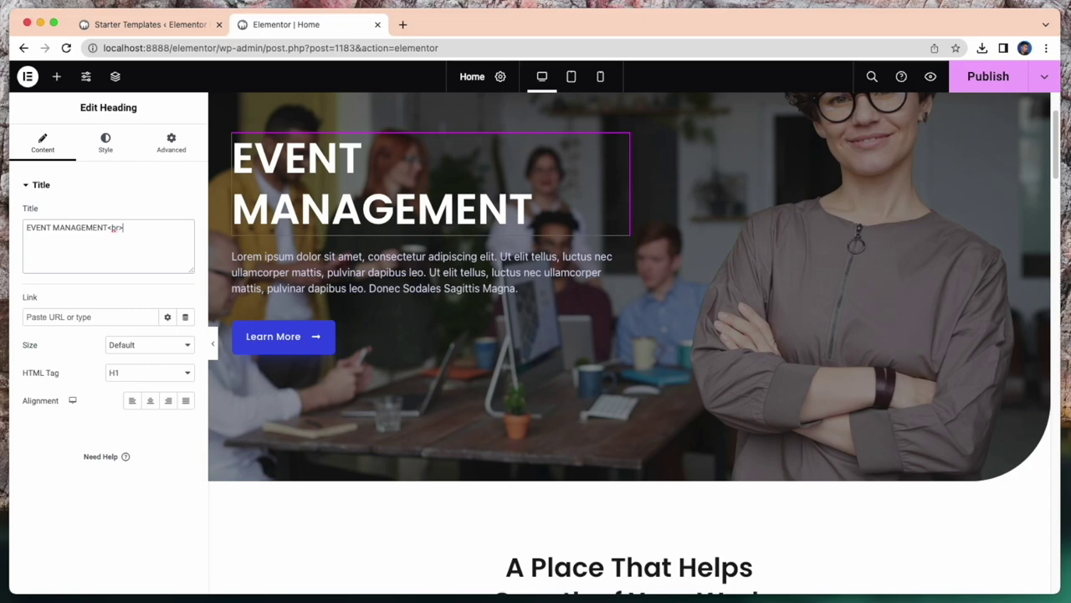
left_click(81, 319)
left_click(107, 152)
Set the hero heading's text colour to green (#23A44D) using Global Colors and the colour picker
left_click(107, 152)
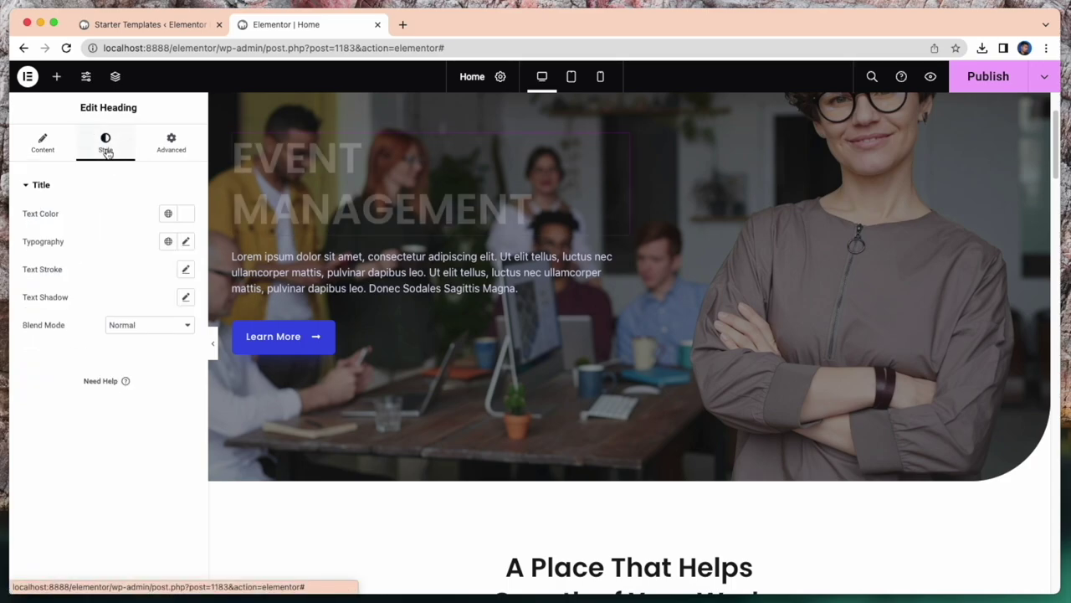
left_click(47, 214)
double_click(50, 248)
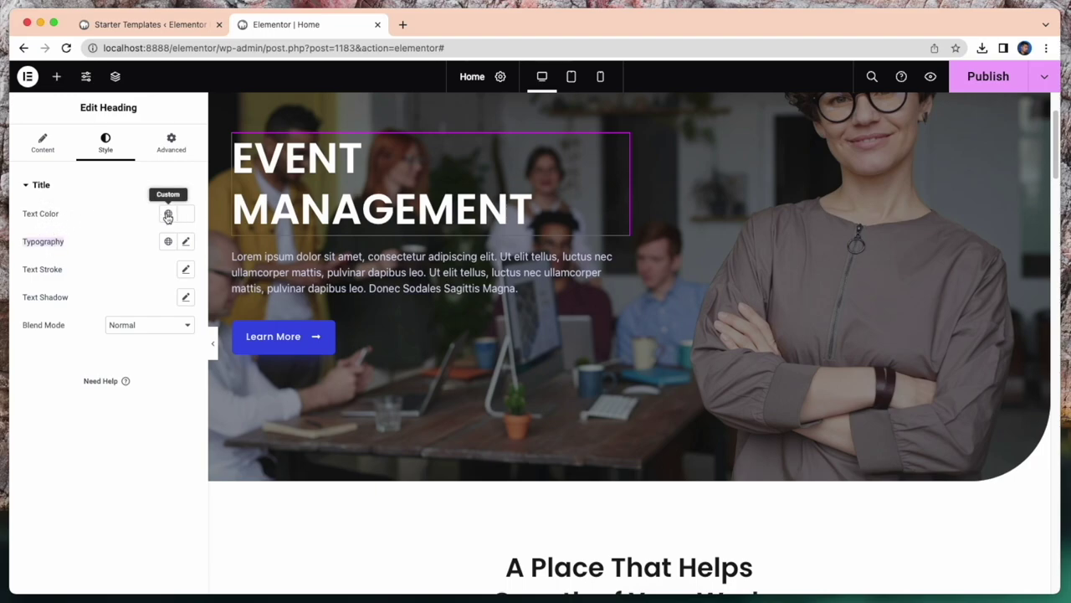
left_click(168, 215)
left_click(40, 278)
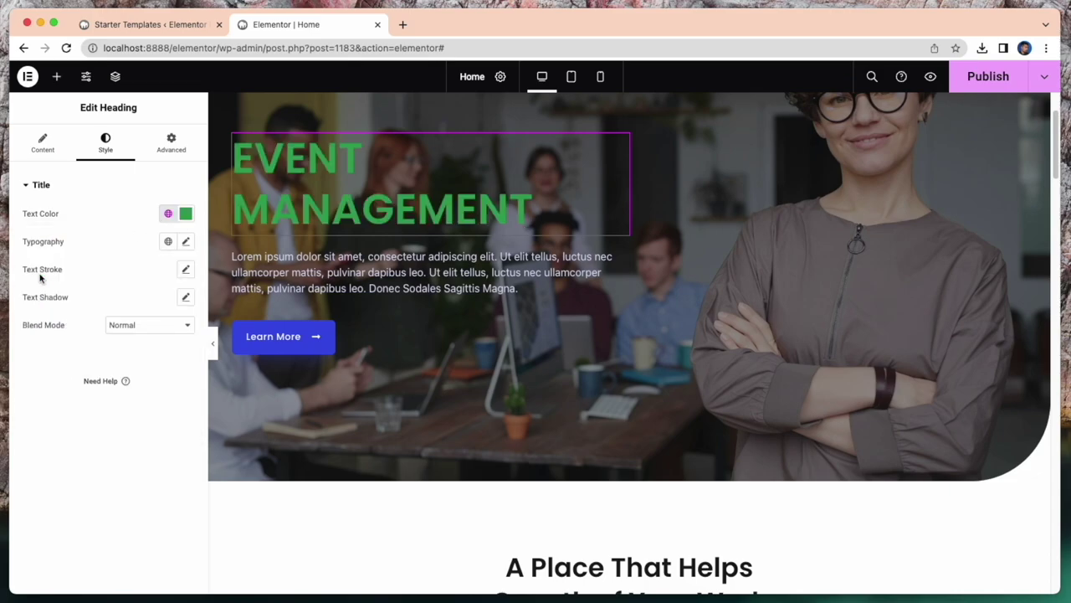
left_click(186, 215)
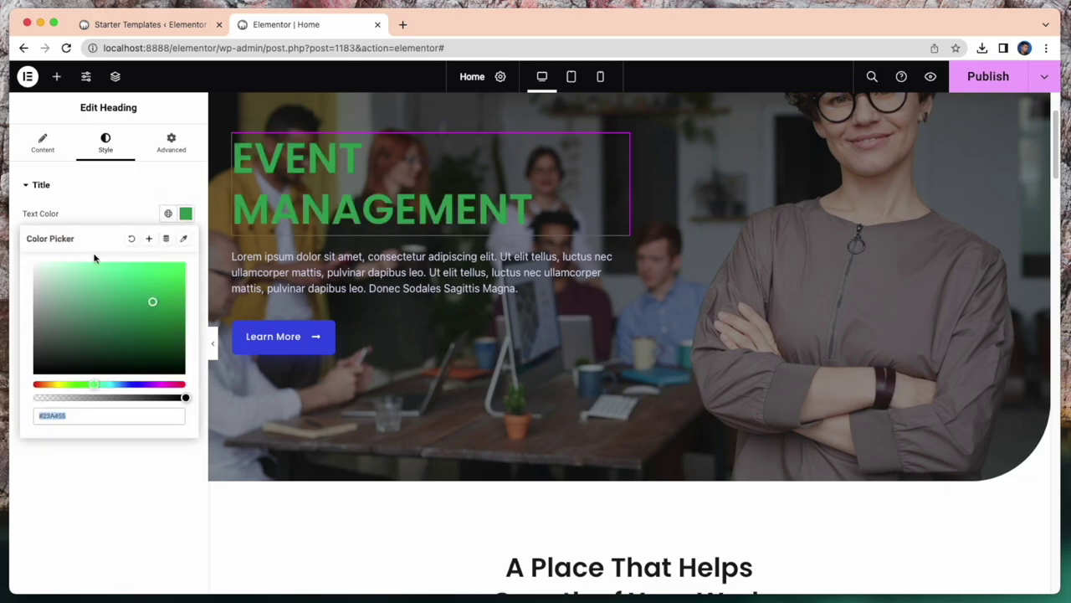
left_click(158, 384)
left_click_drag(161, 384, 91, 384)
left_click(43, 144)
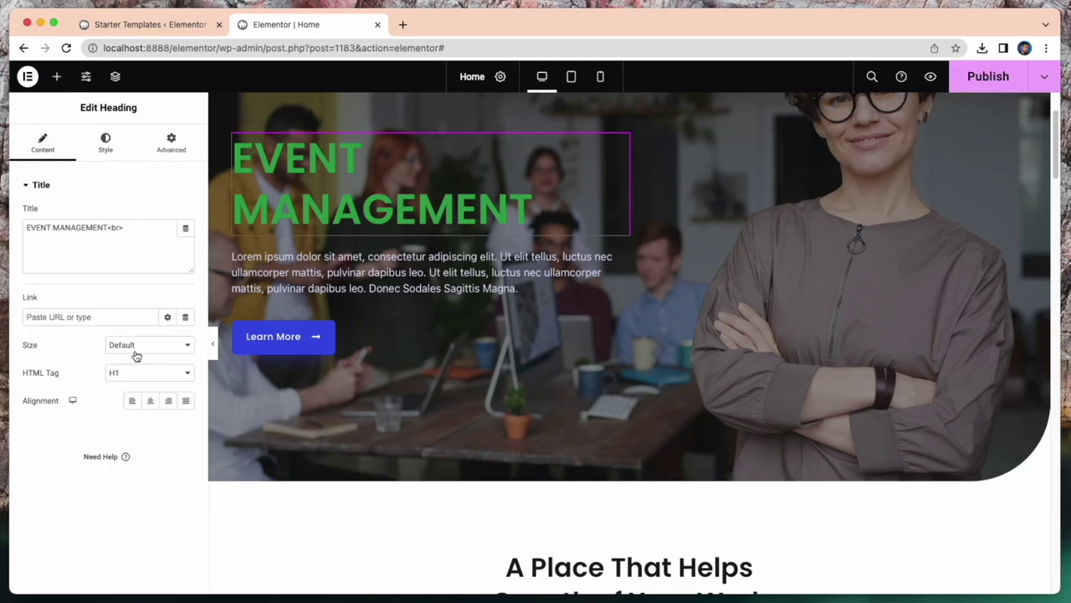
left_click(216, 347)
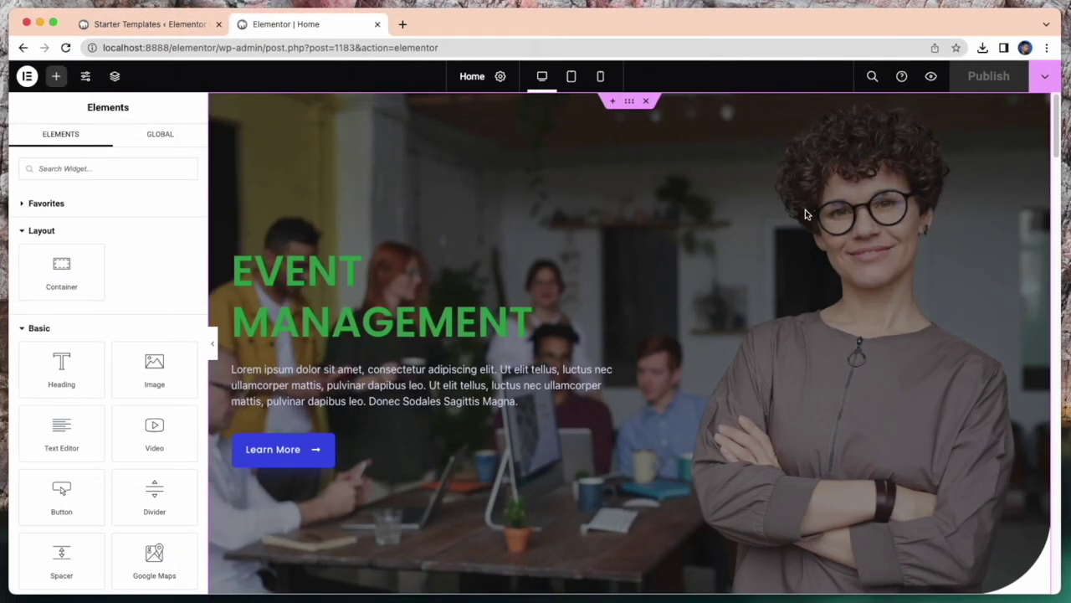
scroll(806, 214, "down", 5)
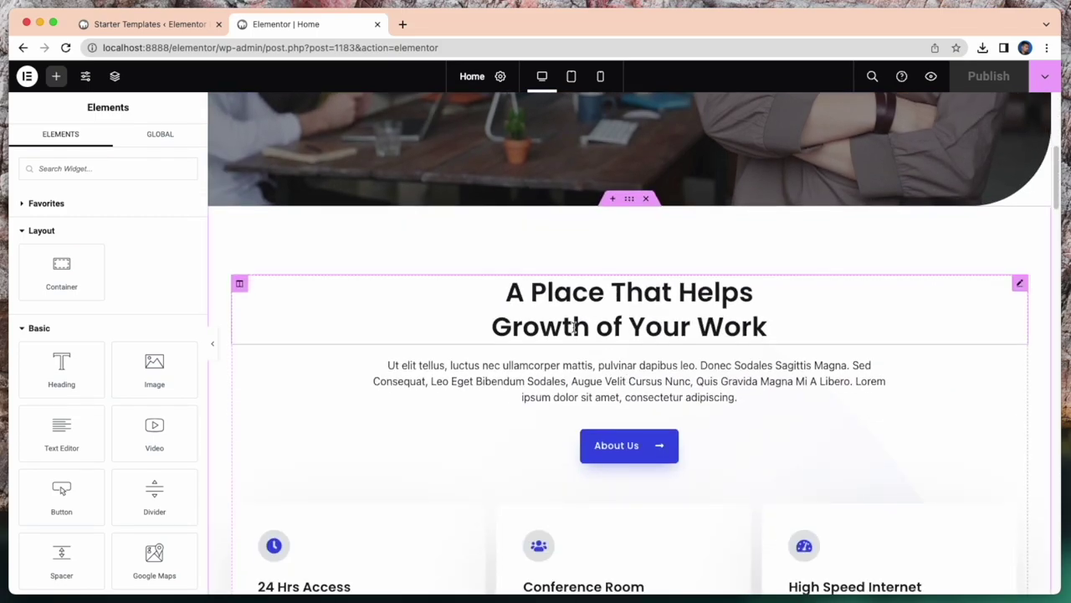
Change the About Us button's label to 'contact us', keeping the Default button type
left_click(574, 328)
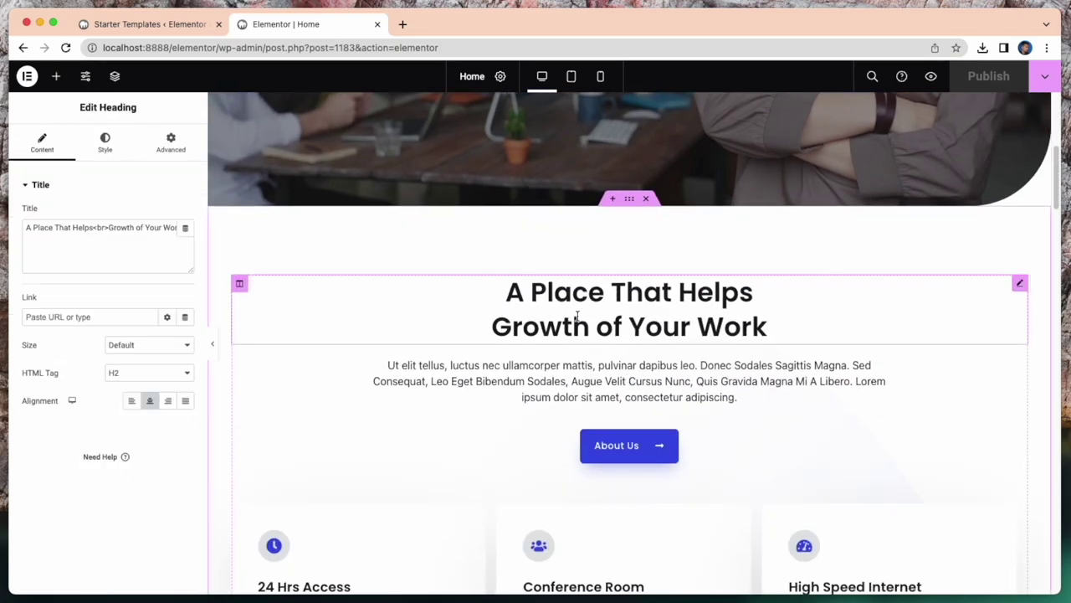
left_click(583, 447)
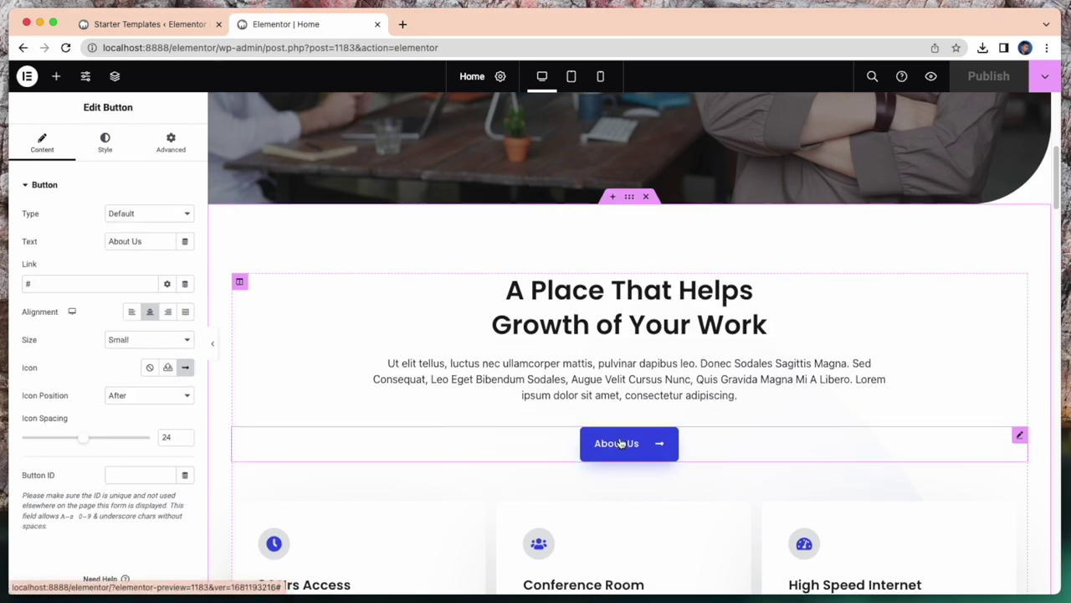
scroll(621, 442, "down", 1)
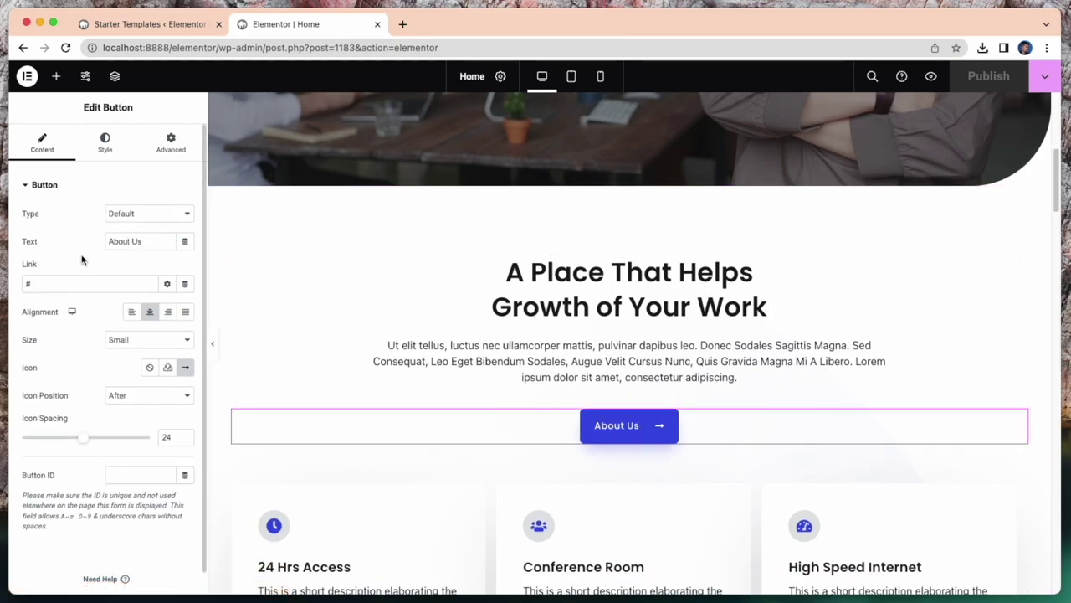
left_click(150, 215)
left_click(39, 235)
left_click(143, 241)
key("BackSpace")
key("BackSpace")
key("BackSpace")
key("BackSpace")
key("BackSpace")
key("BackSpace")
key("BackSpace")
key("BackSpace")
type("c")
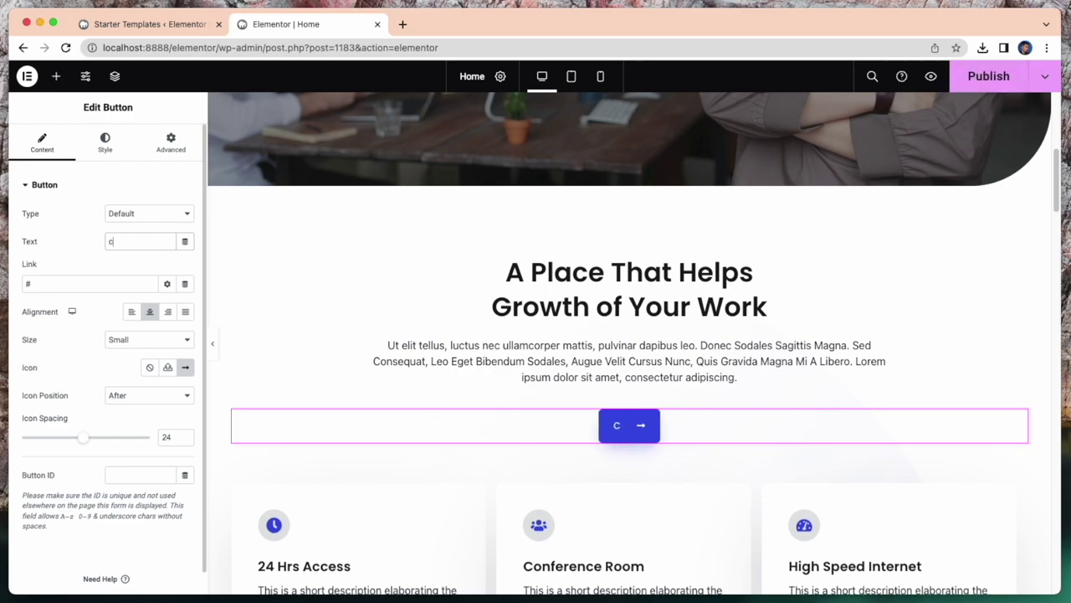
type("ontact ")
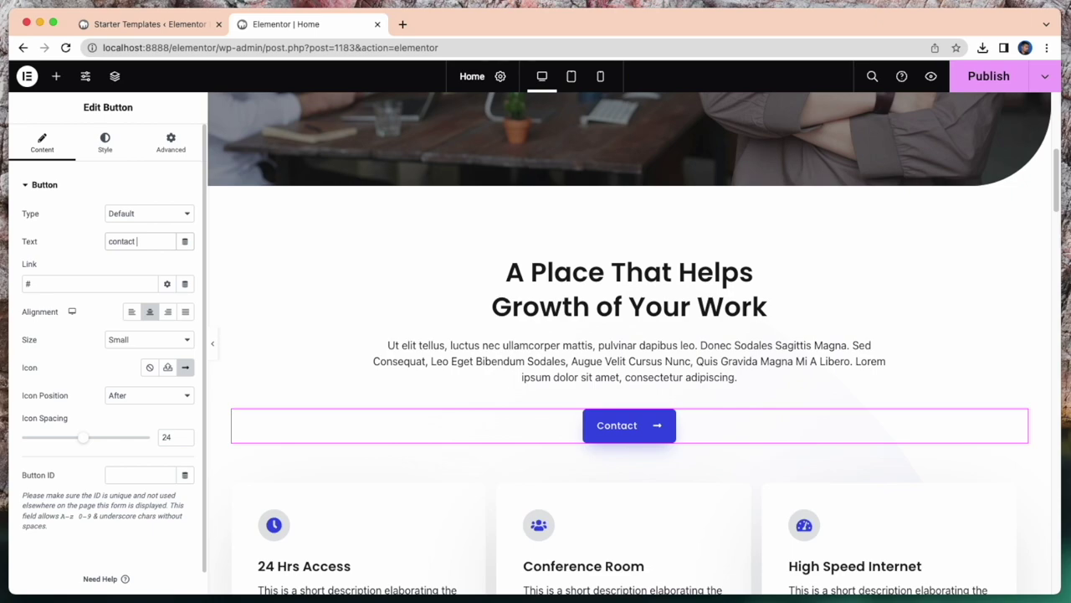
type("us")
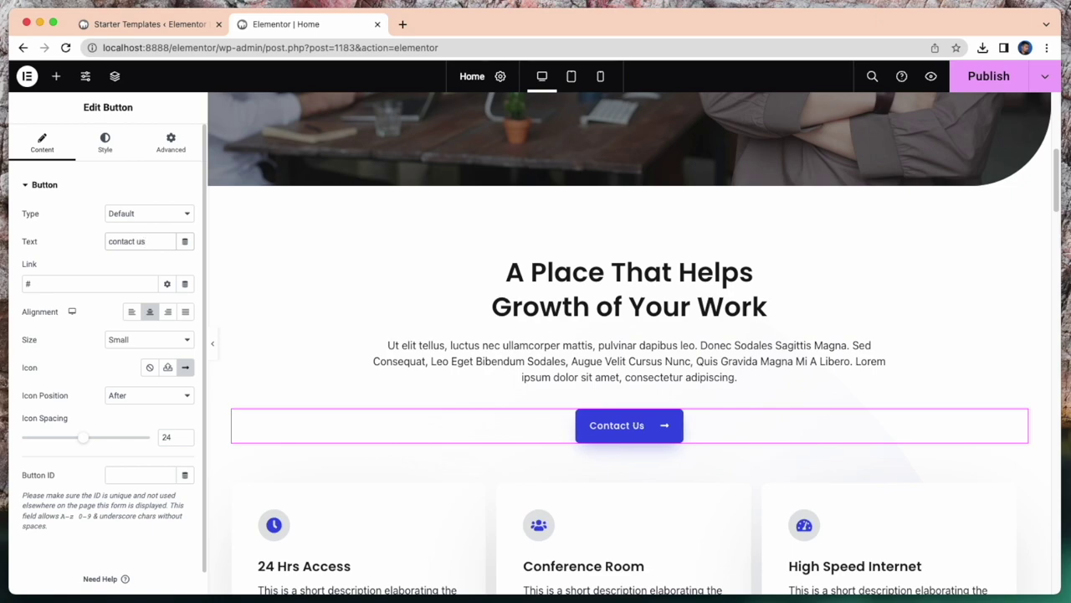
left_click(54, 283)
Make the button's link open in a new window
left_click(166, 286)
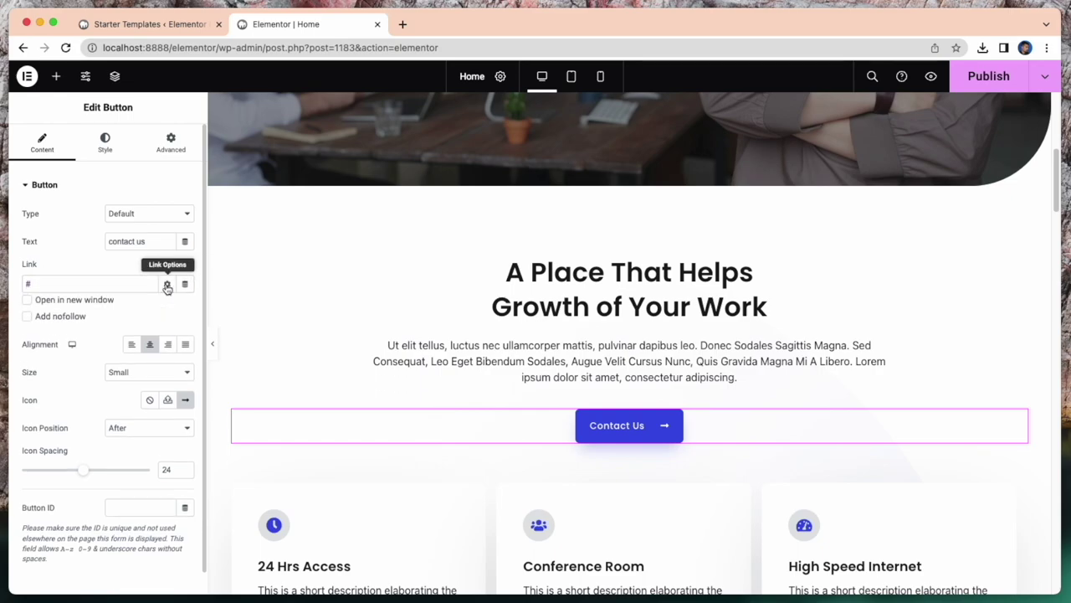
left_click(28, 306)
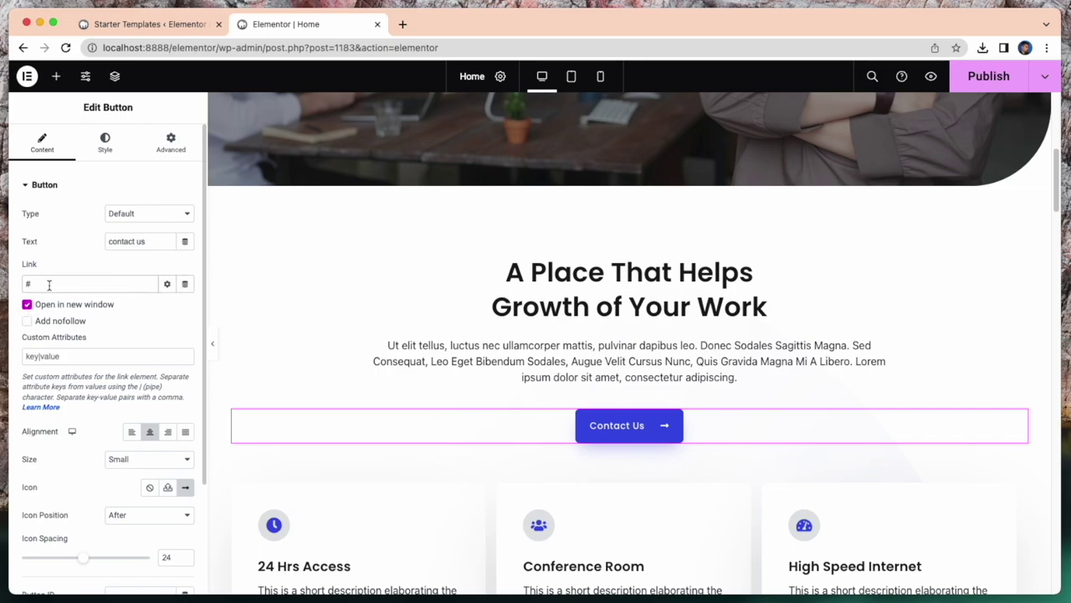
scroll(56, 348, "down", 1)
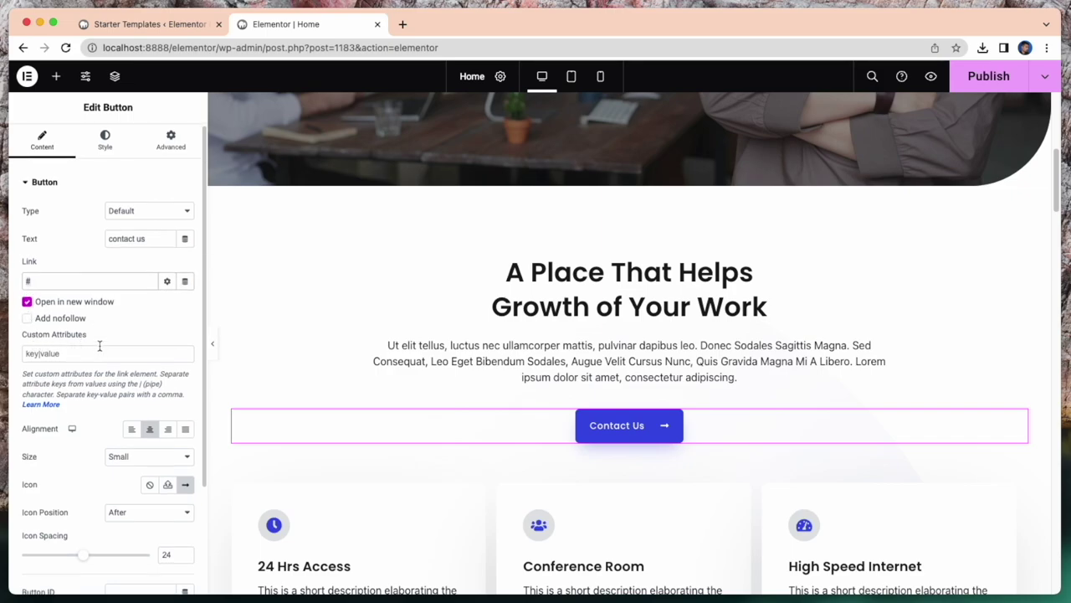
scroll(99, 346, "down", 4)
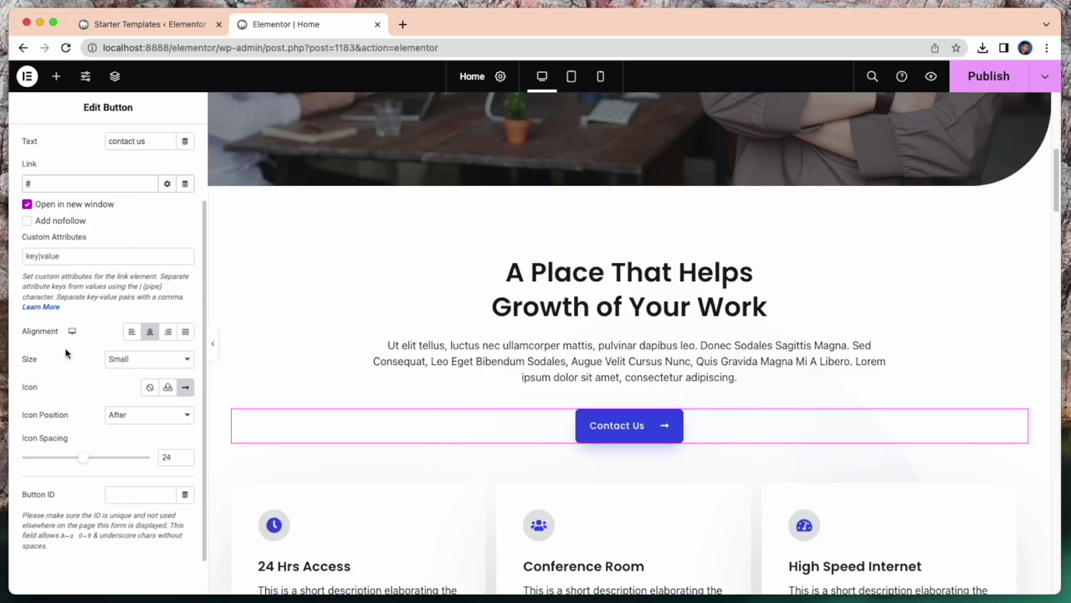
Keep the Contact Us button centre-aligned and set its size to Medium
left_click(131, 331)
left_click(150, 332)
left_click(170, 333)
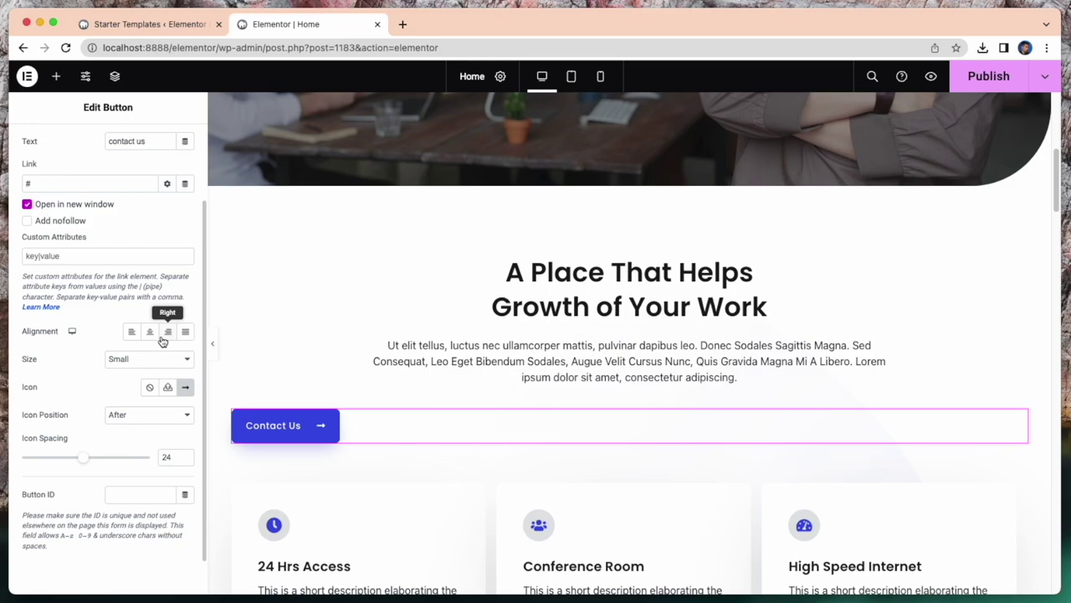
left_click(150, 332)
left_click(132, 359)
left_click(134, 360)
left_click(136, 363)
left_click(138, 374)
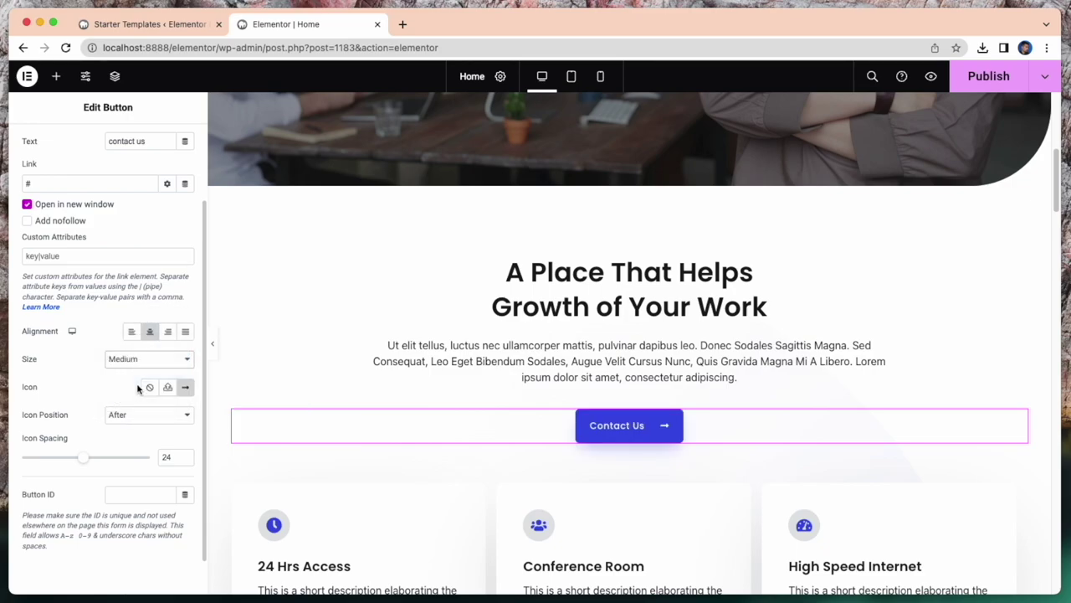
scroll(100, 419, "down", 2)
scroll(124, 330, "up", 5)
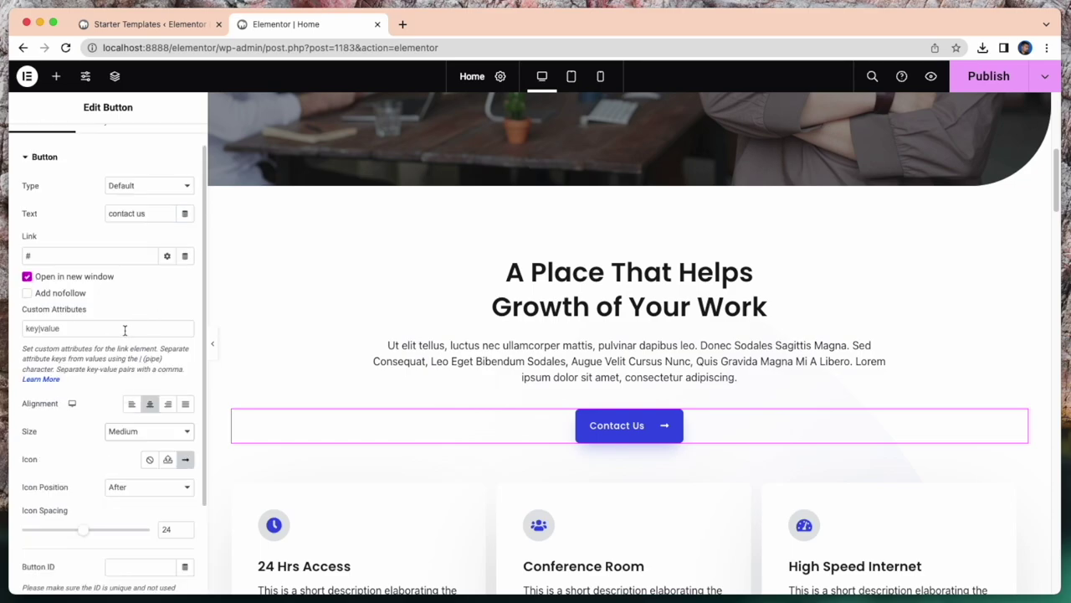
left_click(104, 143)
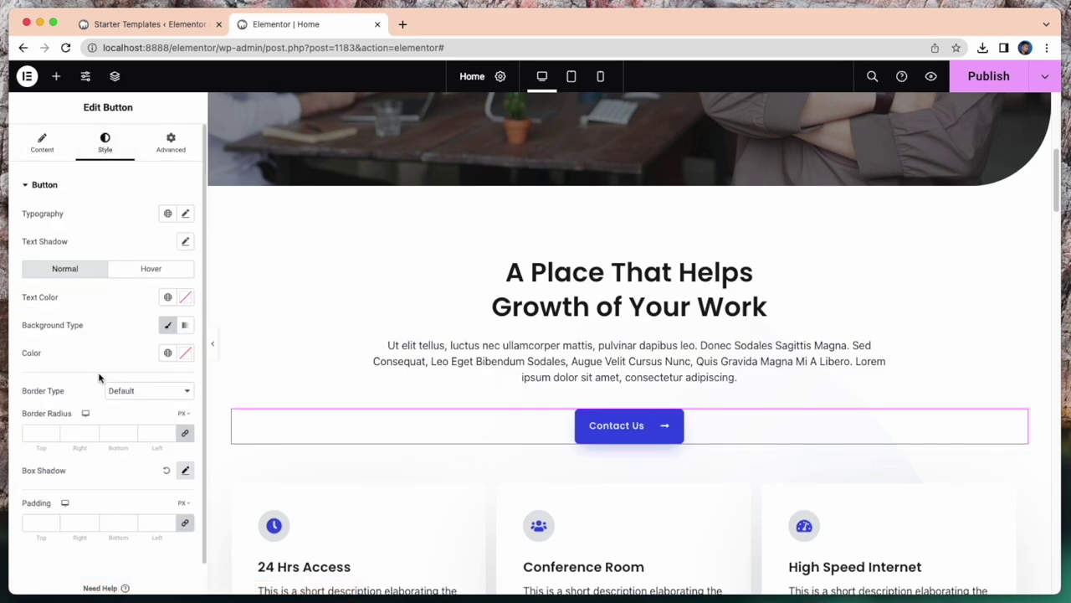
left_click(157, 148)
scroll(112, 354, "down", 4)
scroll(104, 356, "up", 4)
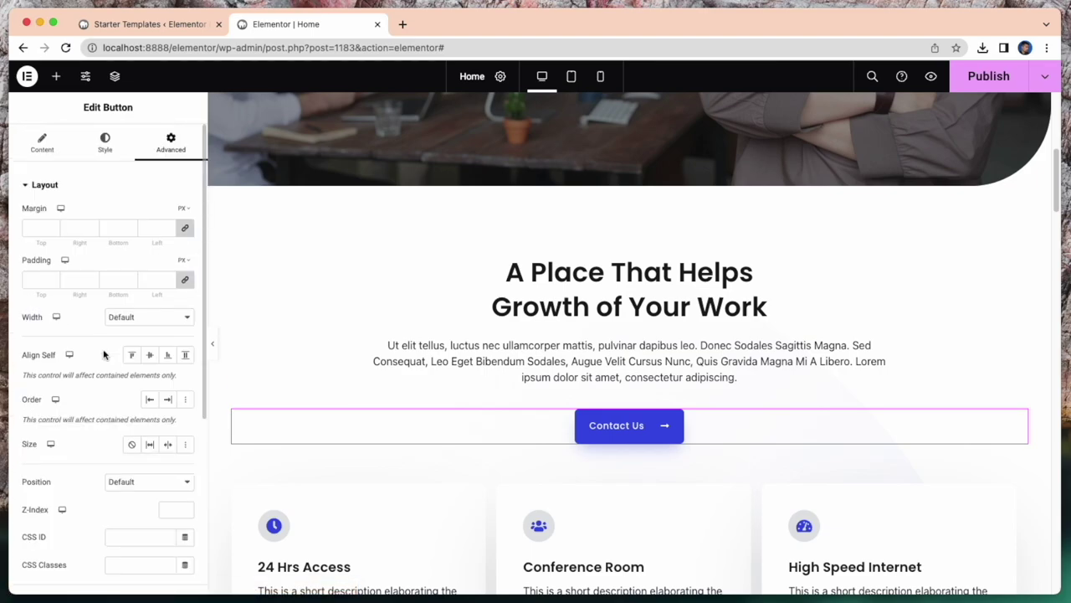
scroll(104, 354, "down", 4)
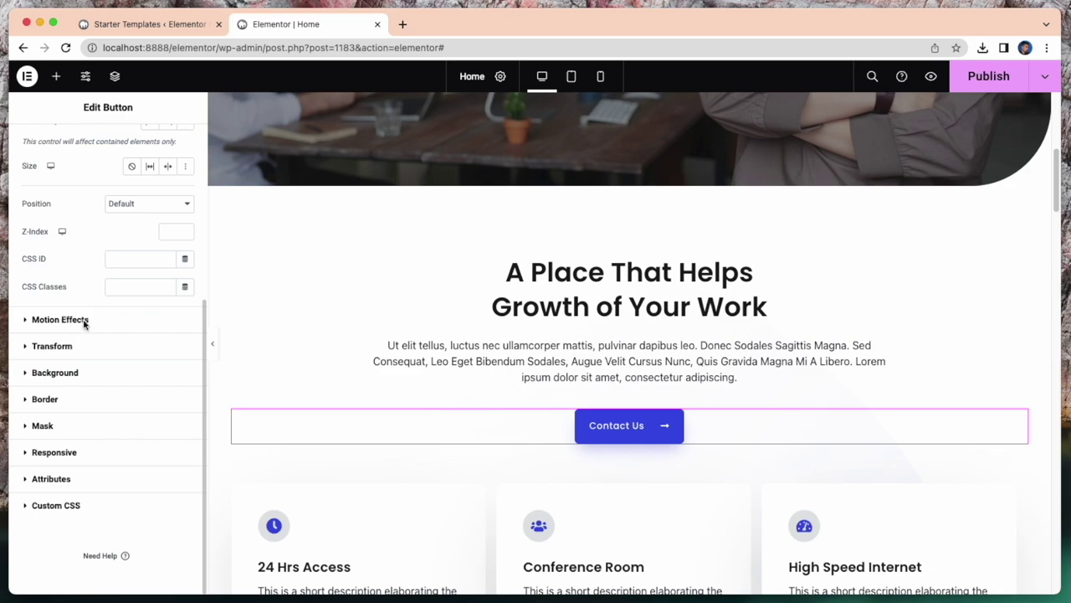
left_click(55, 373)
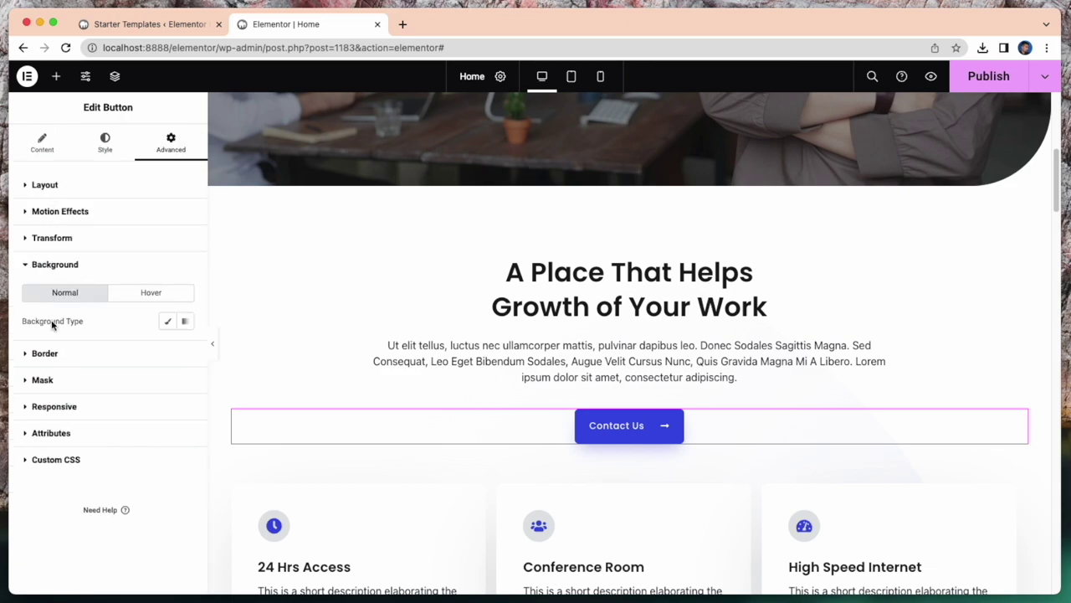
left_click(48, 355)
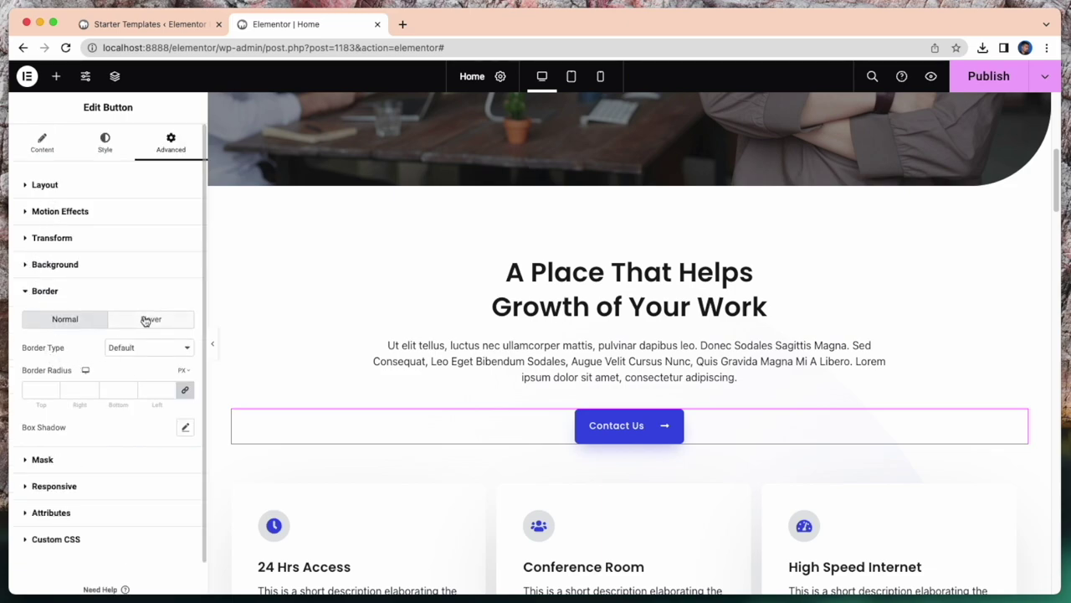
left_click(145, 321)
left_click(74, 320)
left_click(22, 48)
scroll(416, 249, "down", 5)
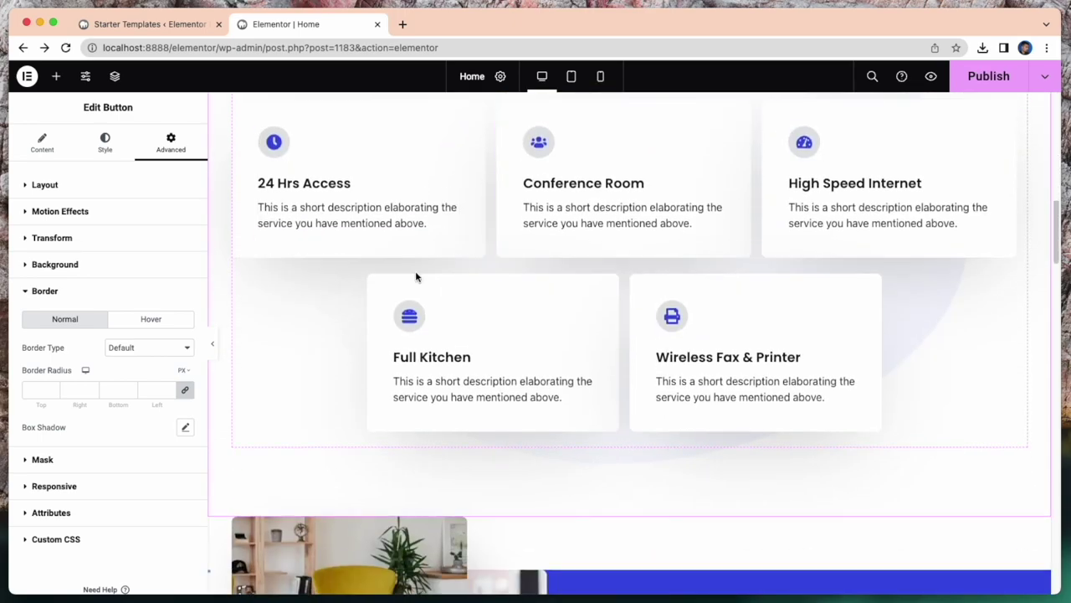
scroll(416, 276, "down", 5)
left_click(361, 285)
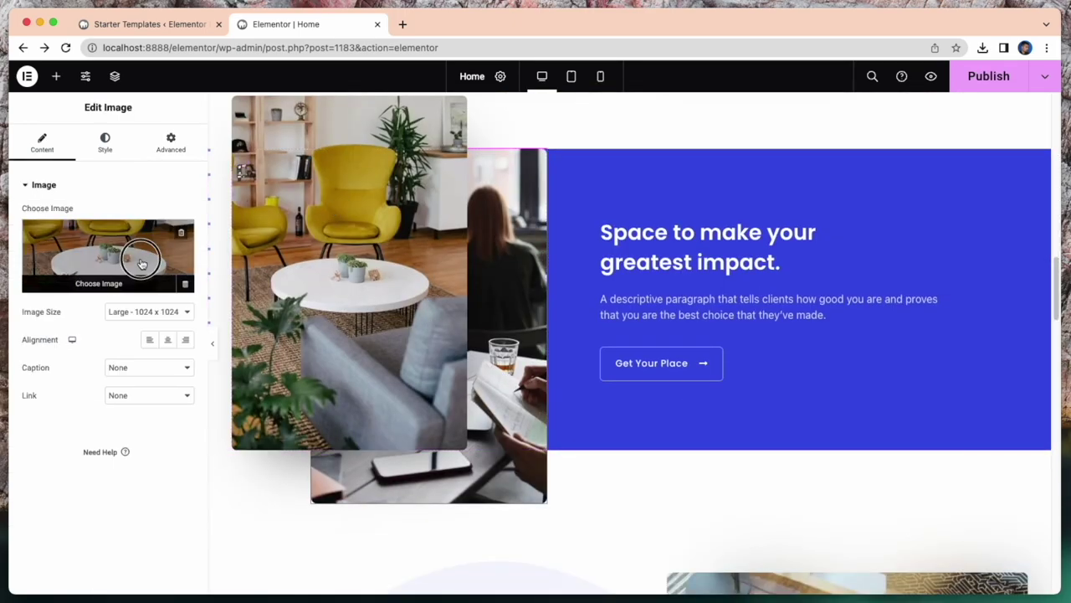
Upload 'Black & Yellow Business Facebook Cover.png' from Downloads and insert it into the image widget
left_click(141, 264)
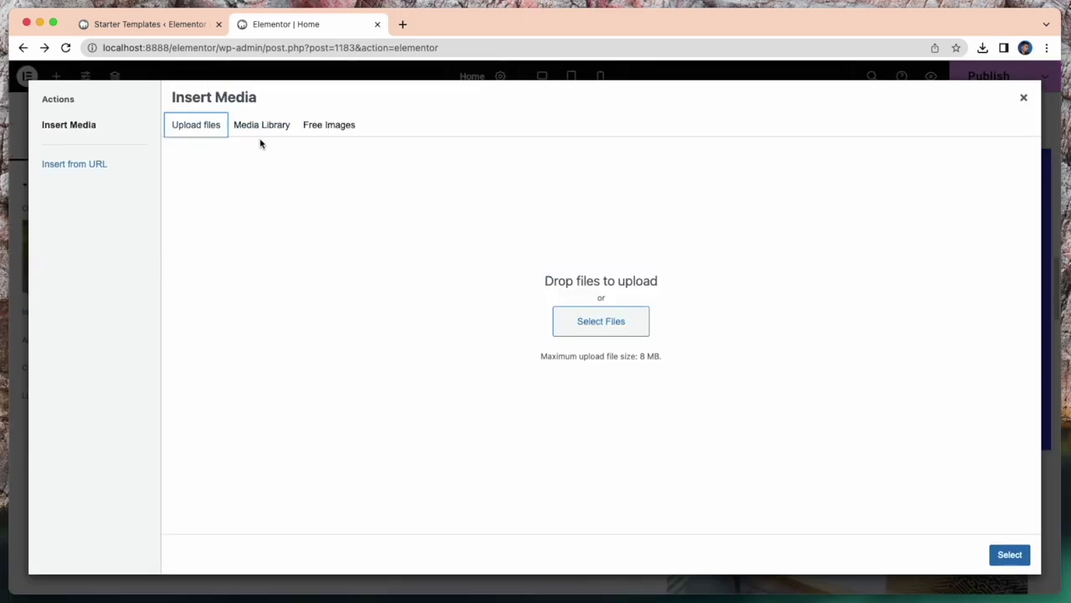
left_click(591, 325)
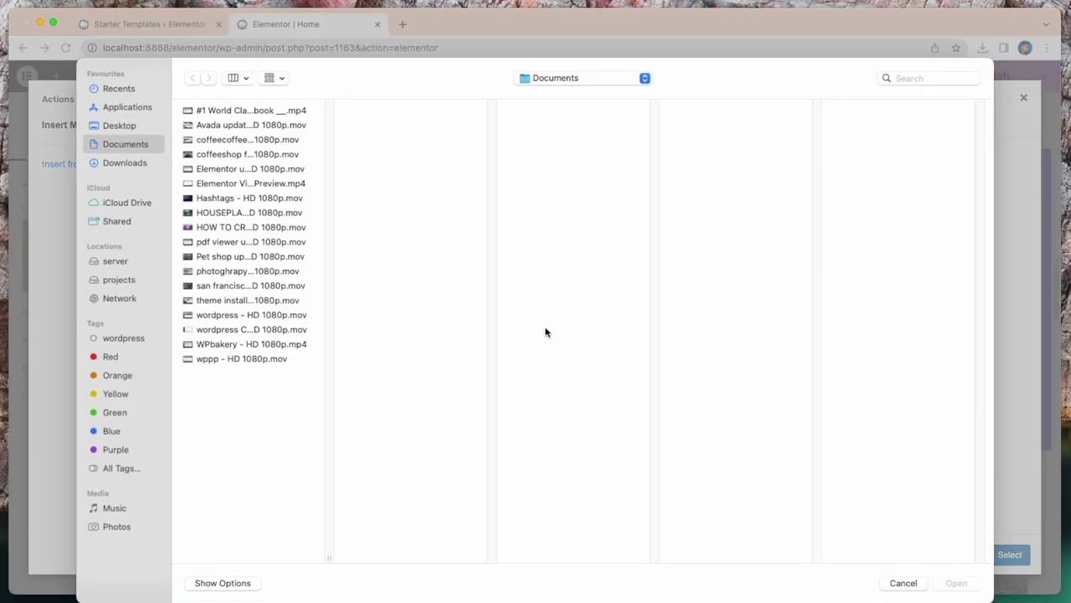
left_click(143, 170)
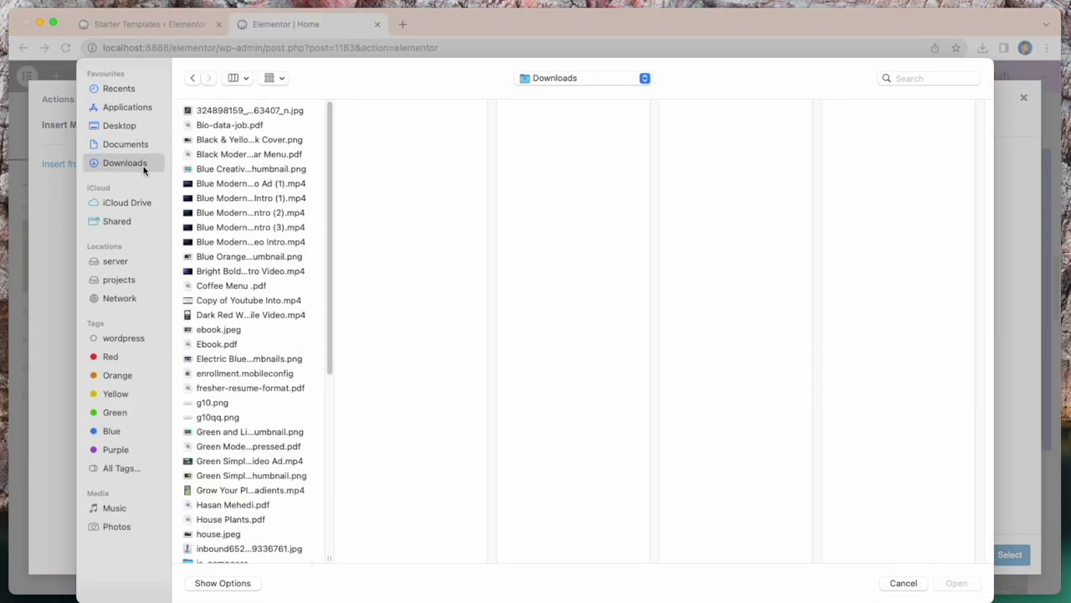
left_click(262, 140)
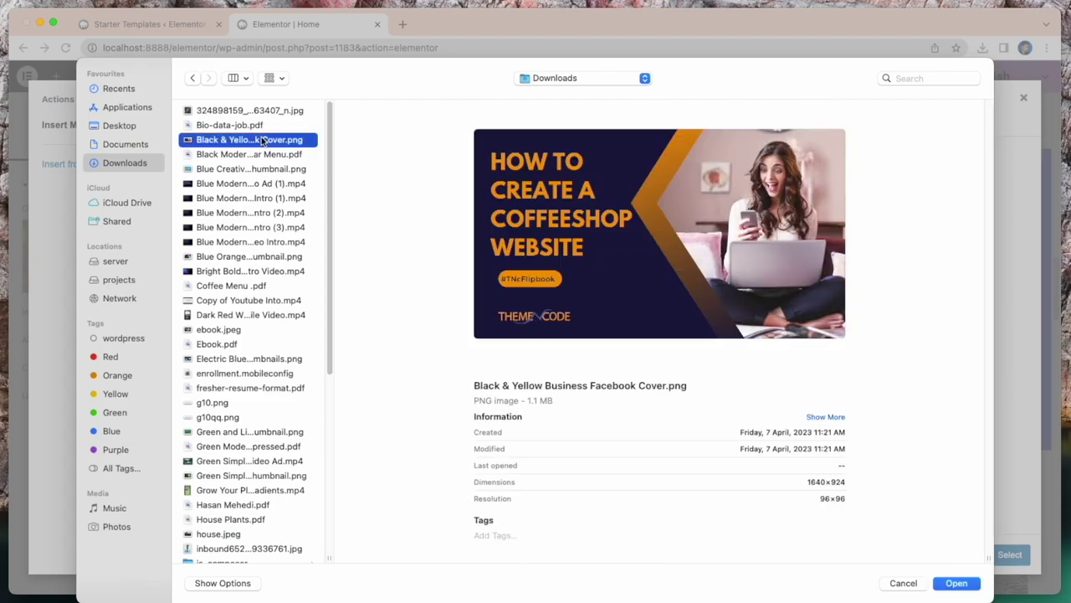
left_click(946, 584)
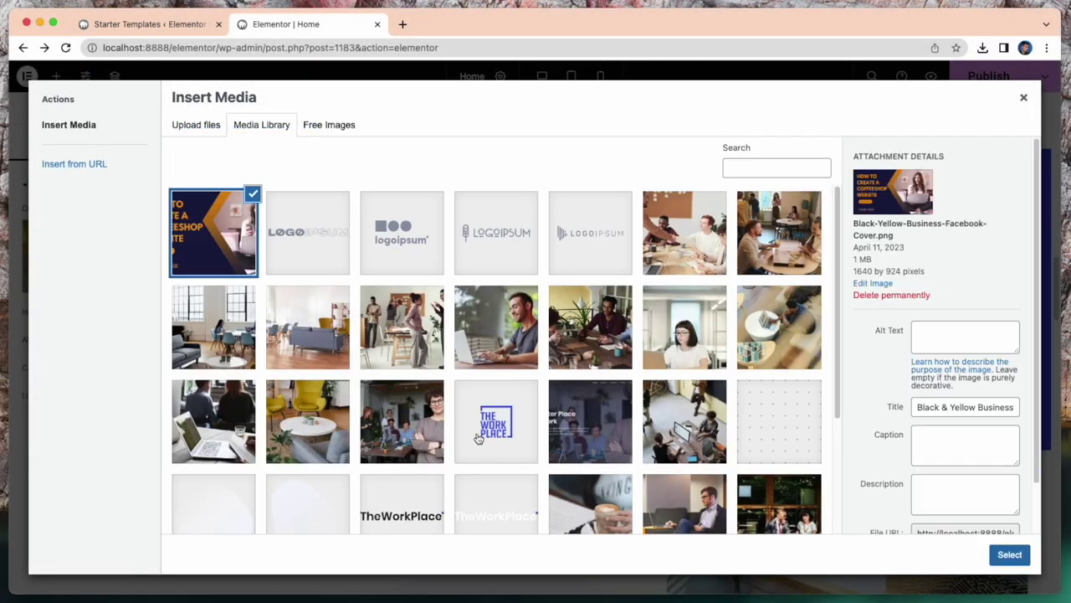
scroll(510, 442, "down", 3)
scroll(509, 462, "up", 3)
left_click(1010, 554)
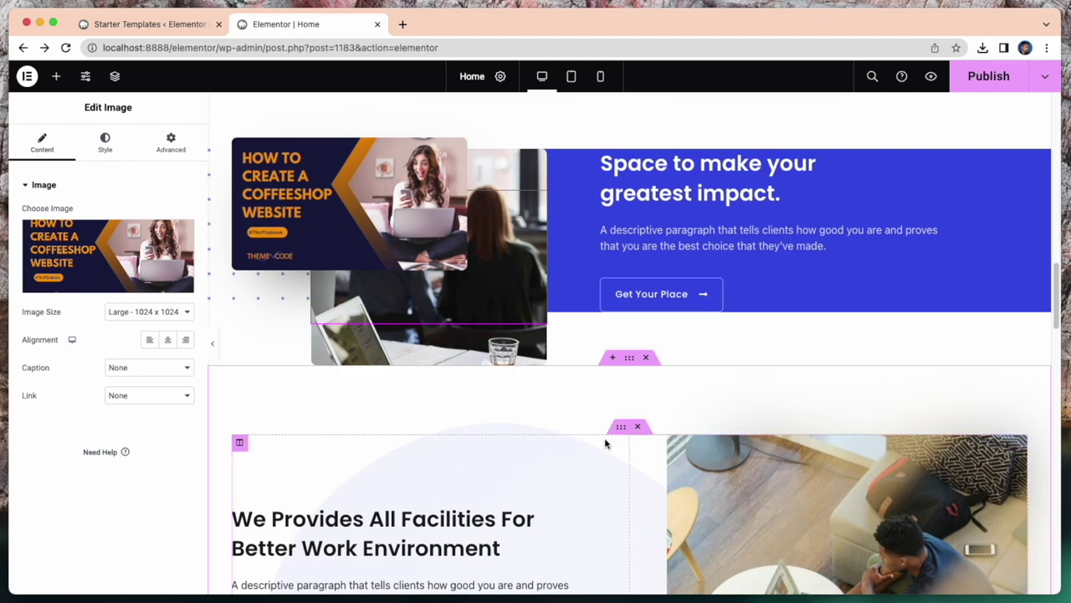
Set the image size to Large 1024 x 1024 after briefly trying the 150 x 150 thumbnail
left_click(188, 311)
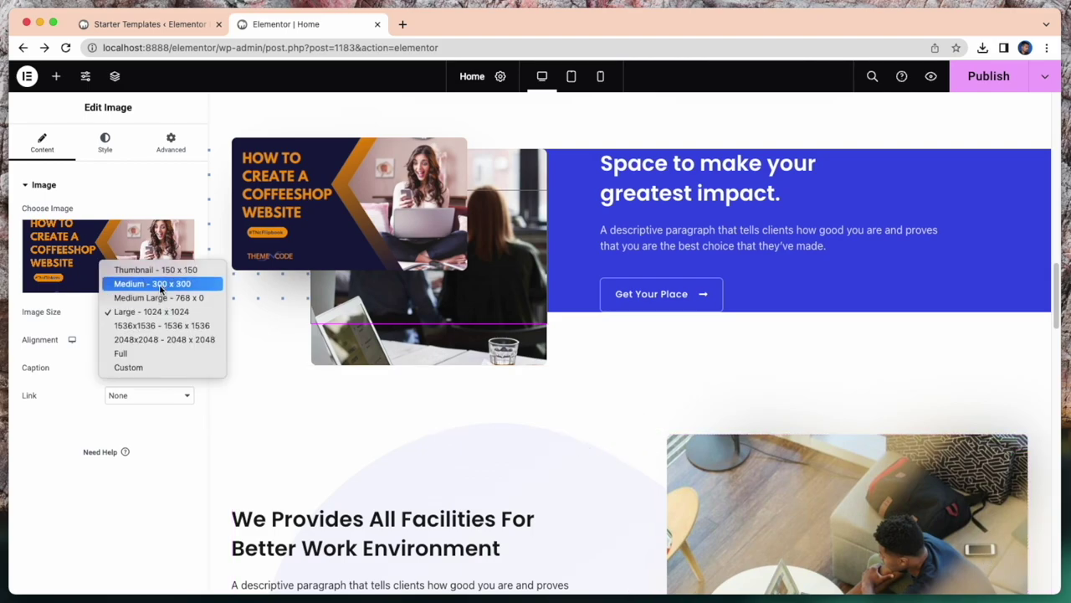
left_click(159, 269)
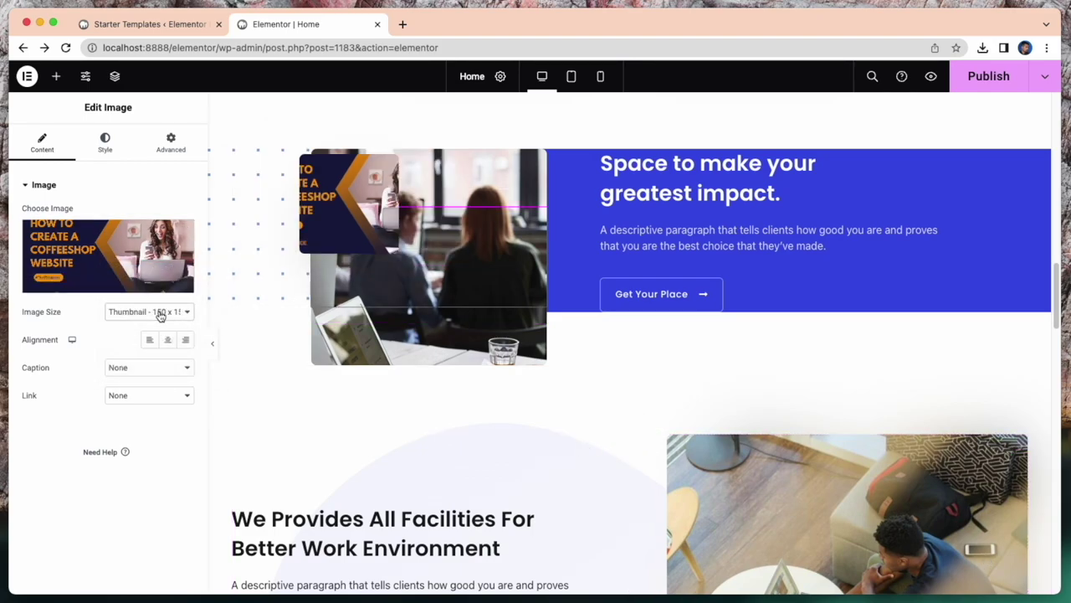
left_click(138, 313)
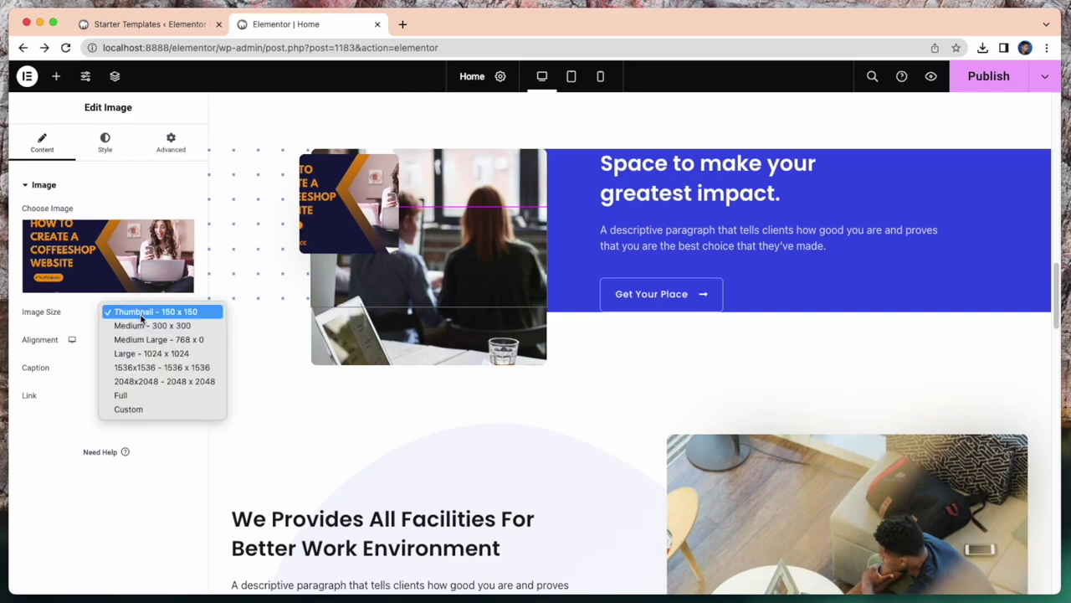
left_click(156, 354)
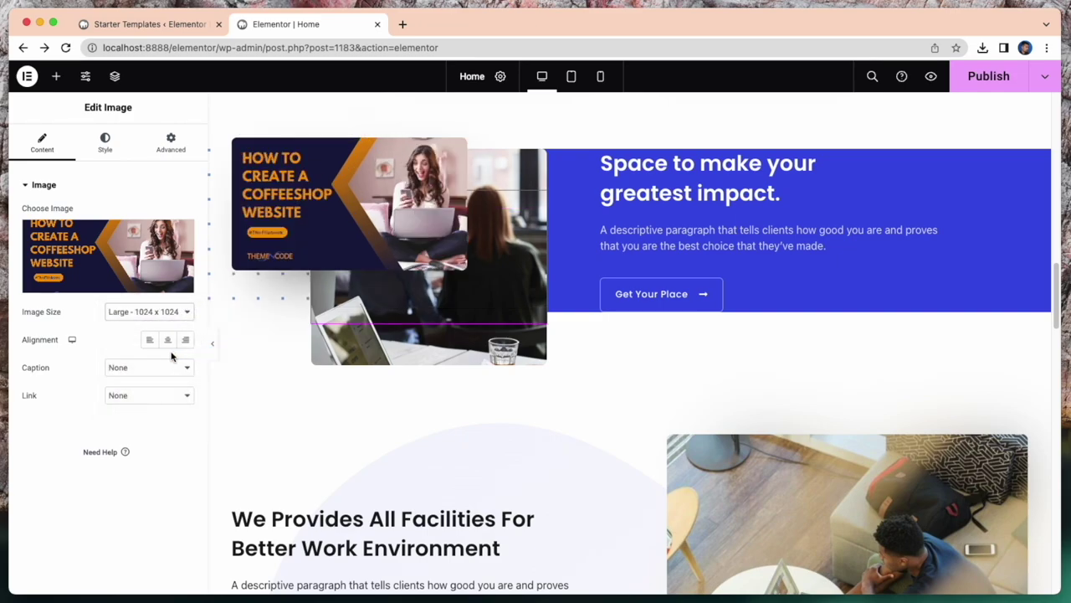
left_click(105, 143)
scroll(485, 411, "down", 3)
scroll(485, 411, "up", 3)
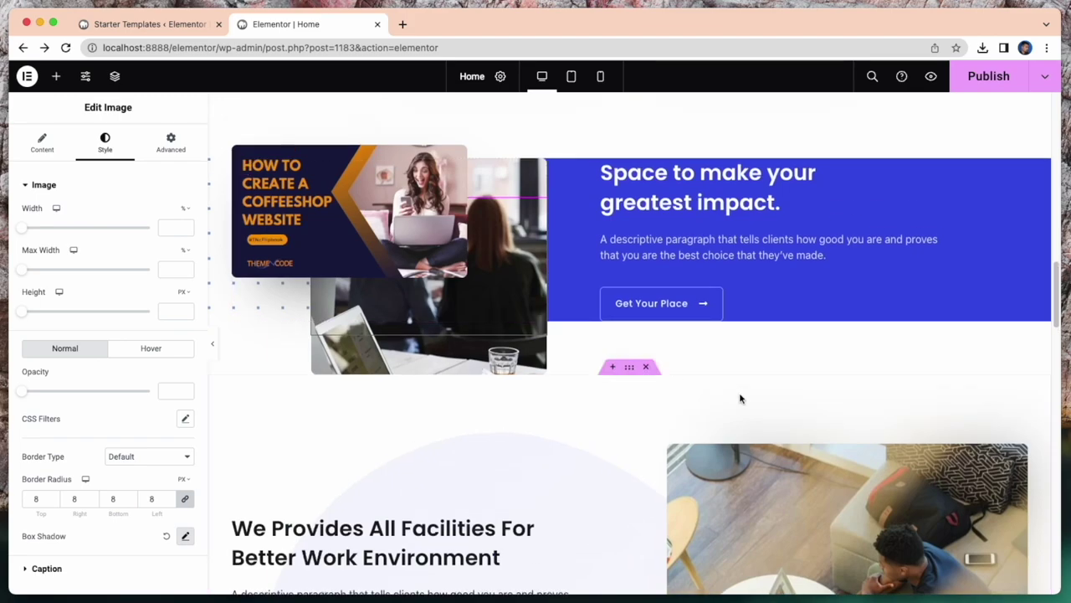
scroll(740, 398, "down", 3)
Replace the facilities section's laptop photo with about-1.jpg from the Media Library
left_click(804, 387)
scroll(802, 386, "down", 4)
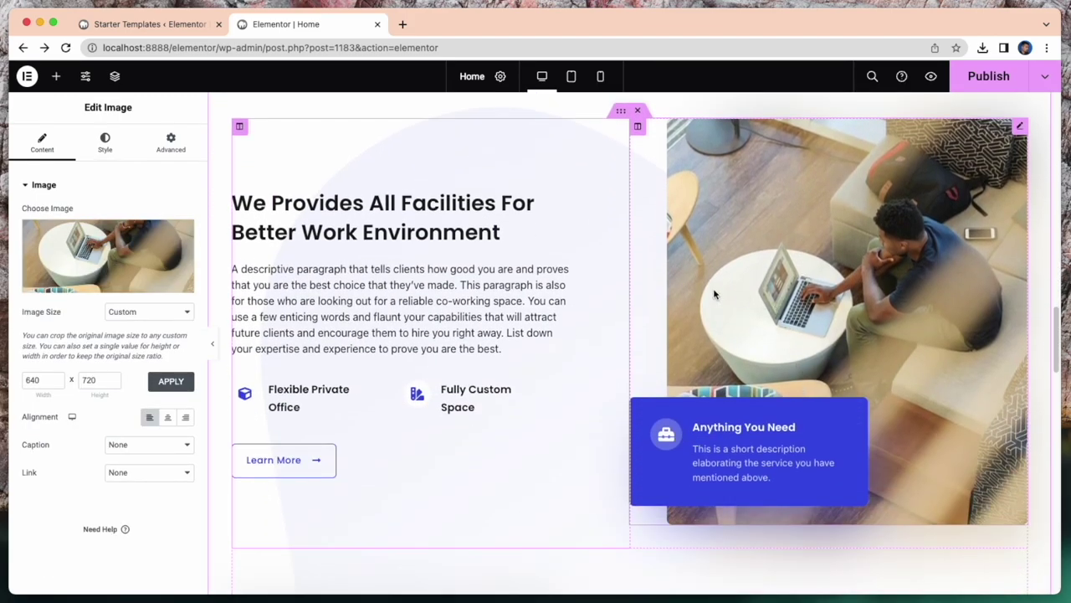
left_click(71, 289)
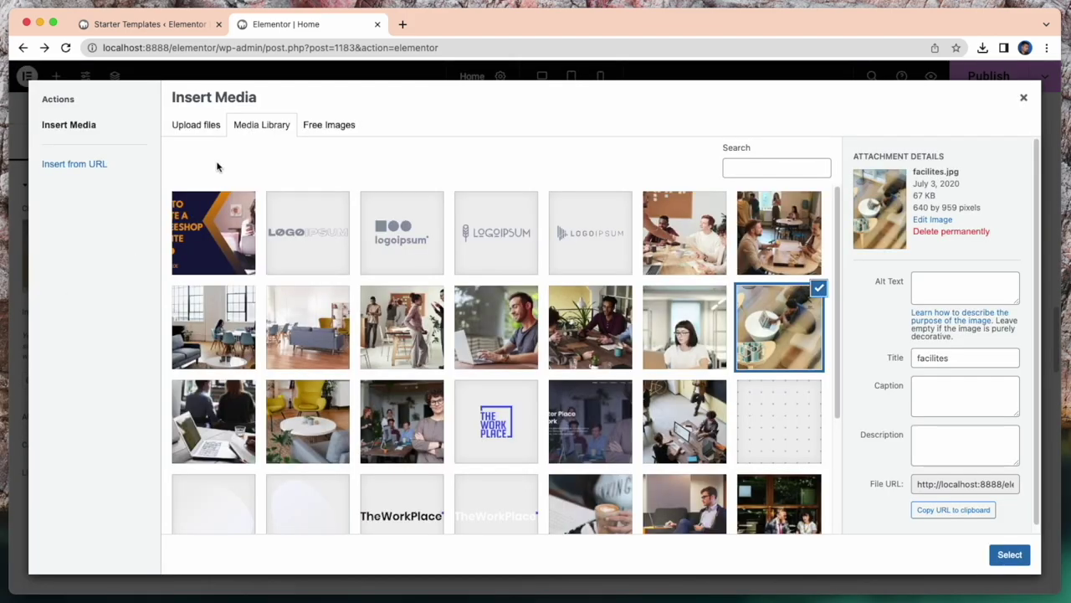
left_click(397, 337)
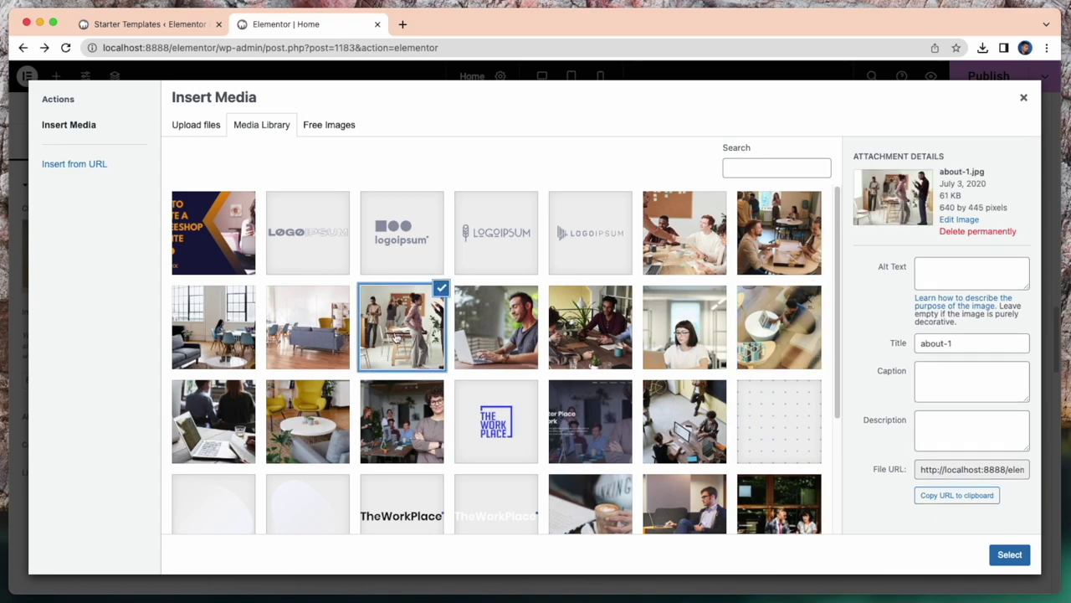
left_click(1010, 555)
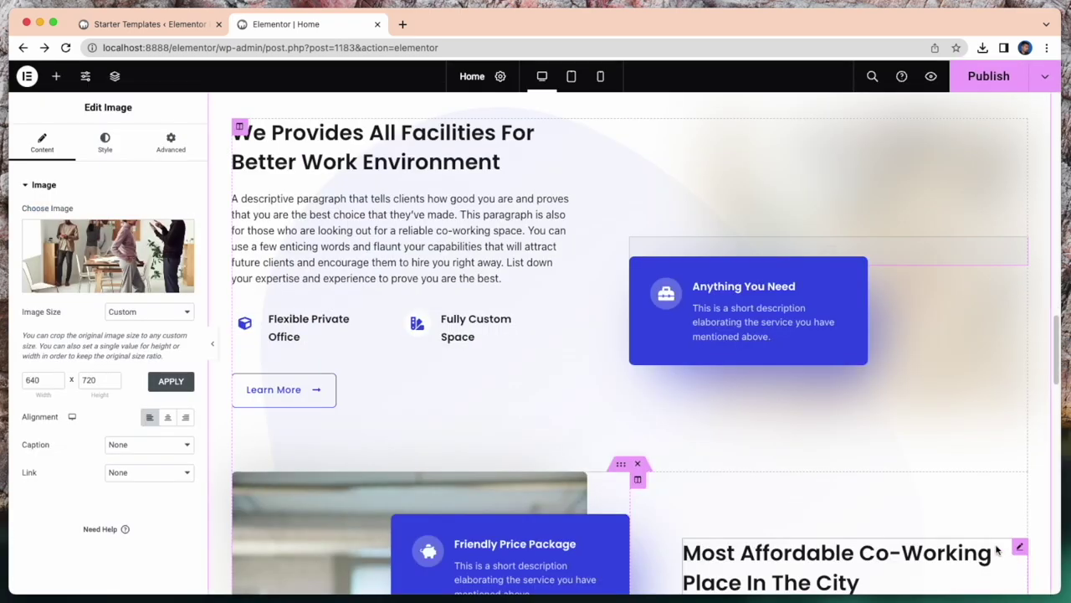
scroll(727, 407, "up", 3)
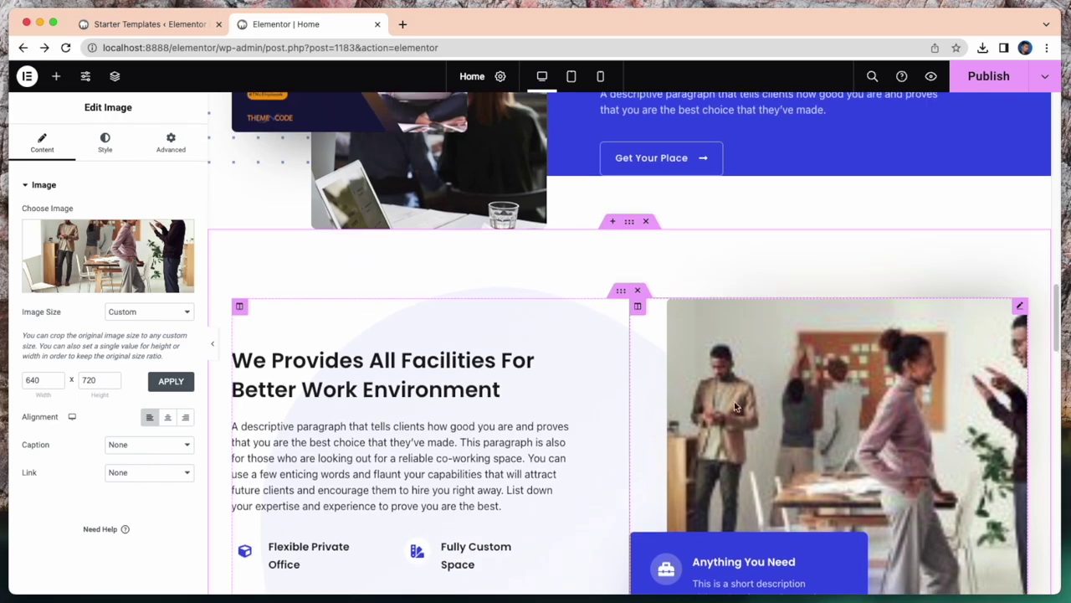
scroll(728, 408, "down", 3)
Delete the Anything You Need card's description text
left_click(749, 313)
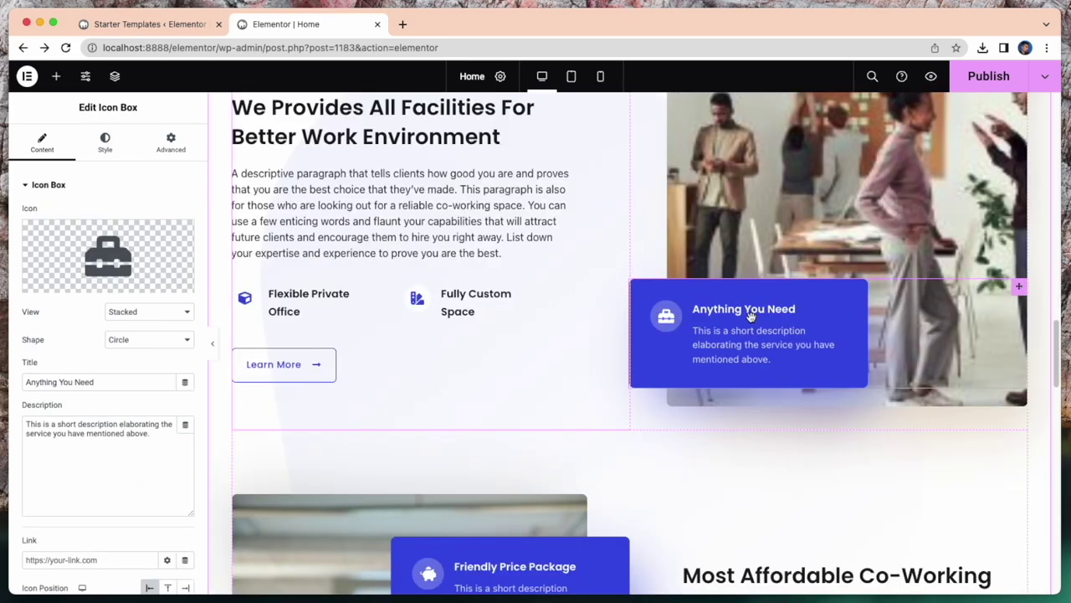
scroll(100, 402, "down", 1)
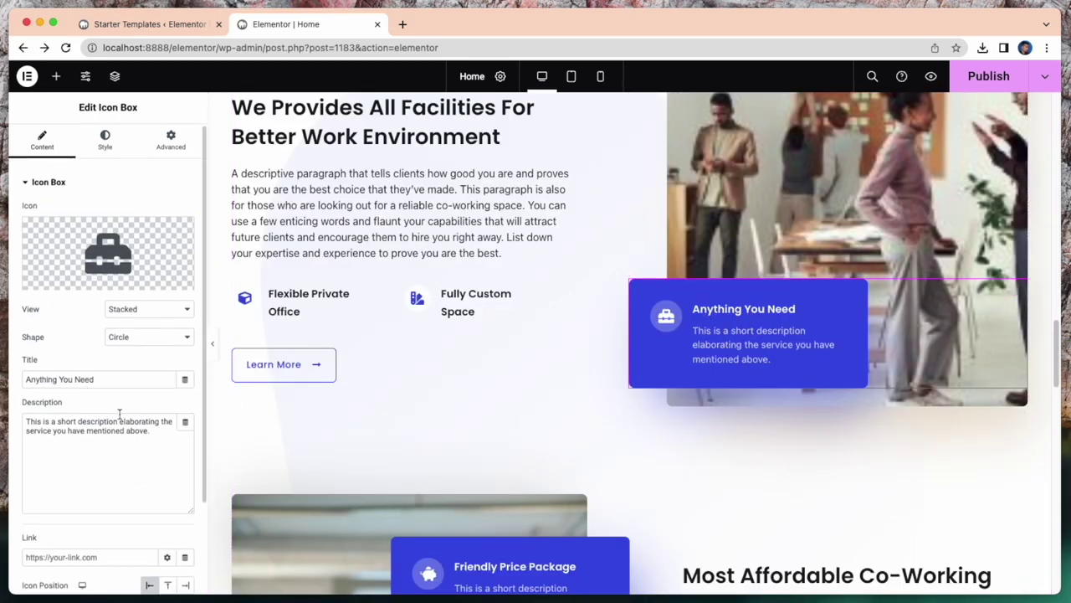
left_click(153, 430)
triple_click(71, 425)
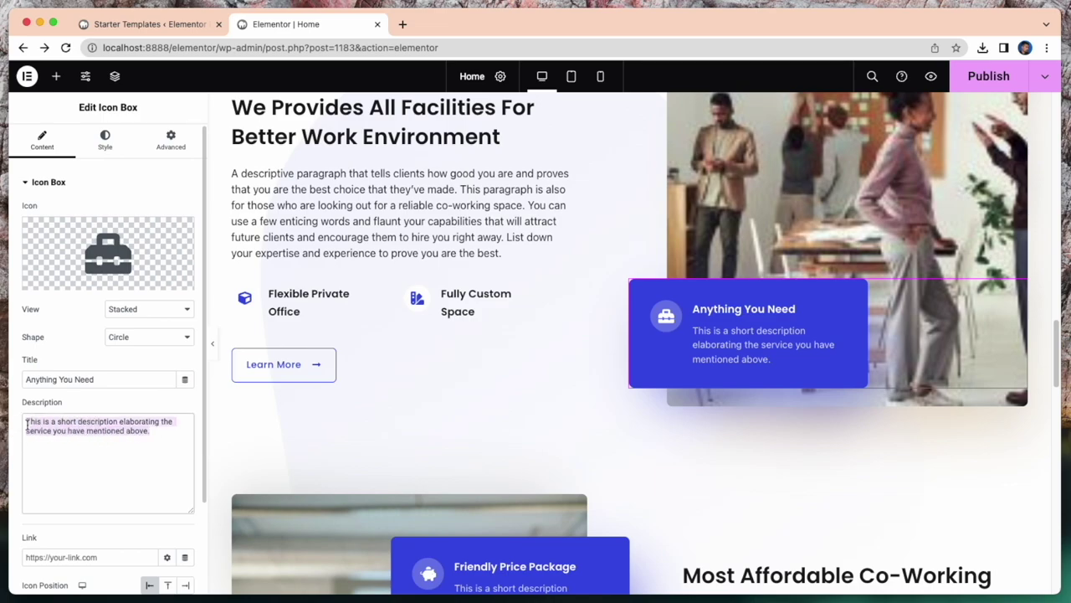
key("BackSpace")
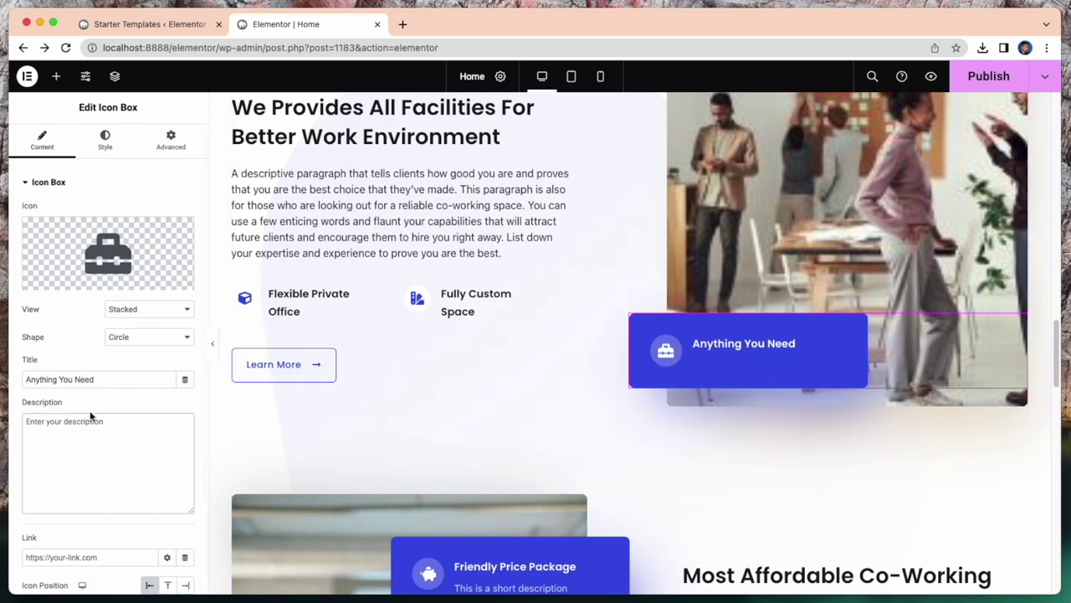
left_click(121, 378)
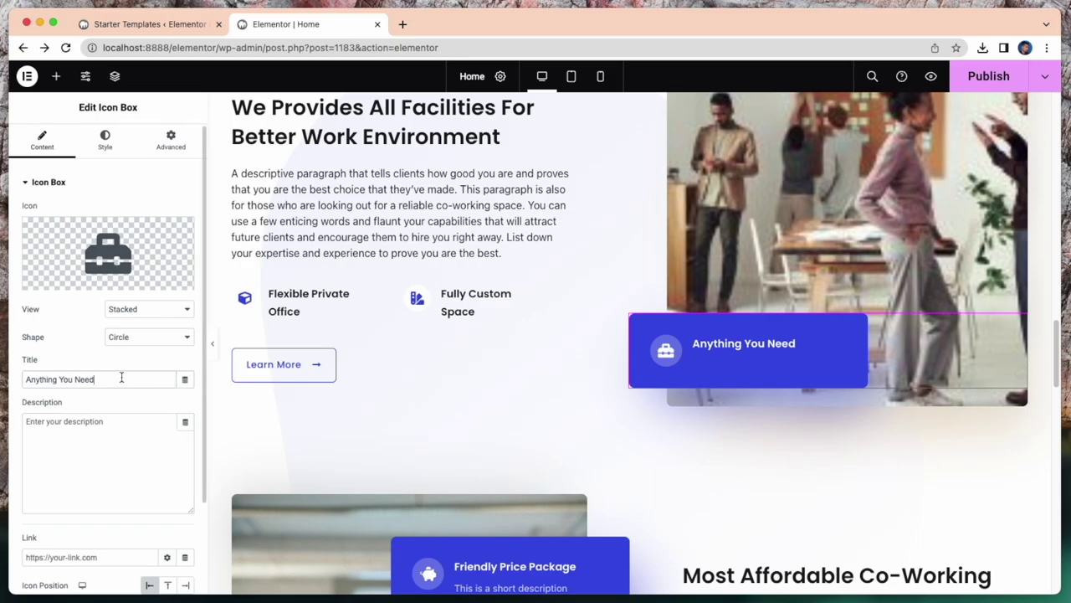
left_click(687, 248)
scroll(490, 330, "up", 12)
scroll(539, 281, "up", 10)
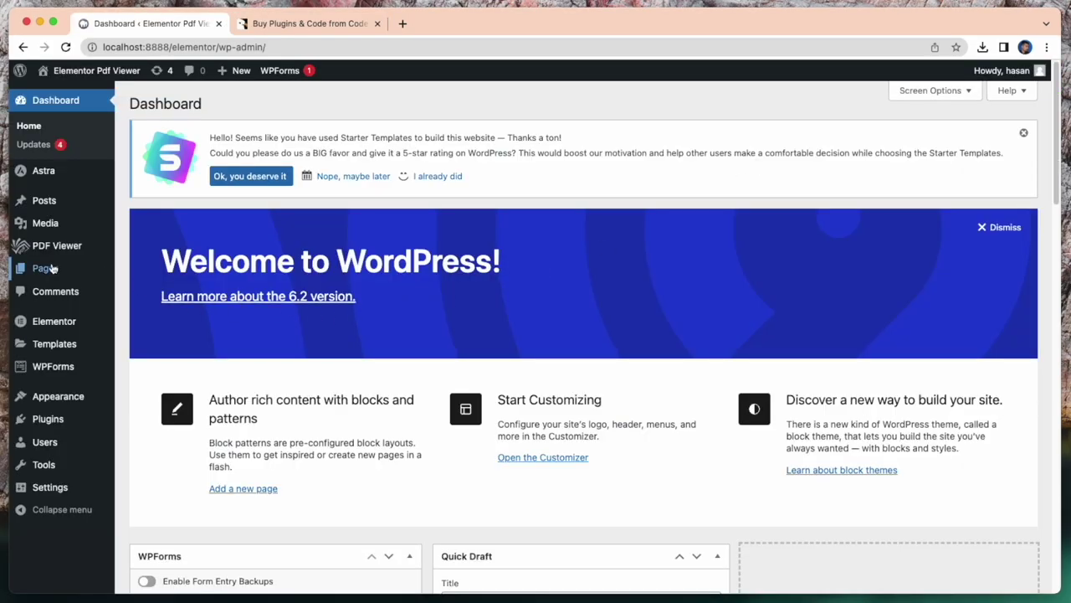
Add a new page, open it in Elementor as draft Elementor #1214, then switch to CodeCanyon
mouse_move(52, 268)
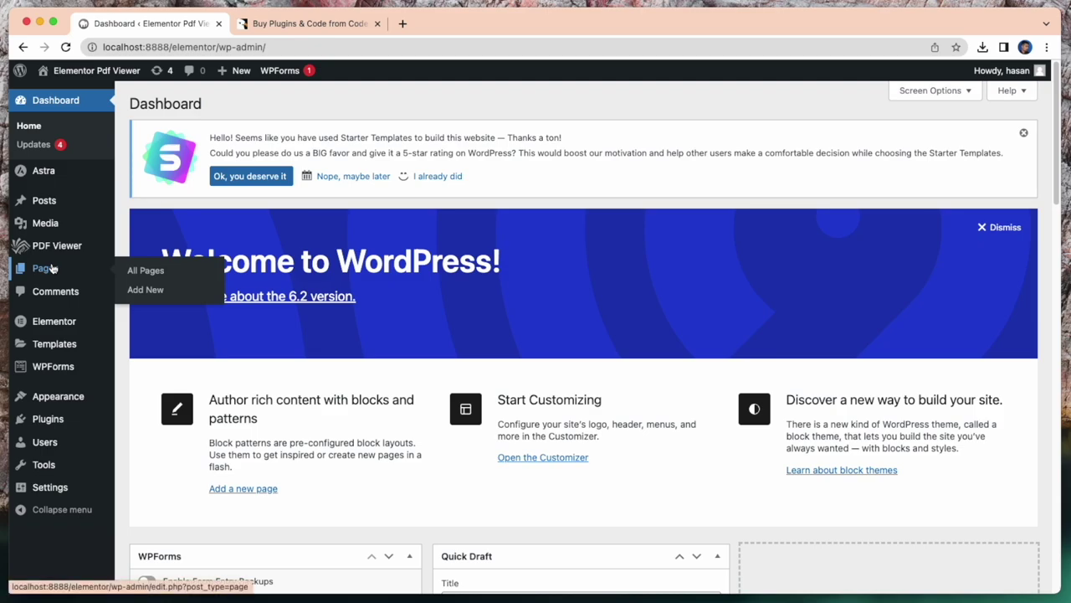
left_click(146, 290)
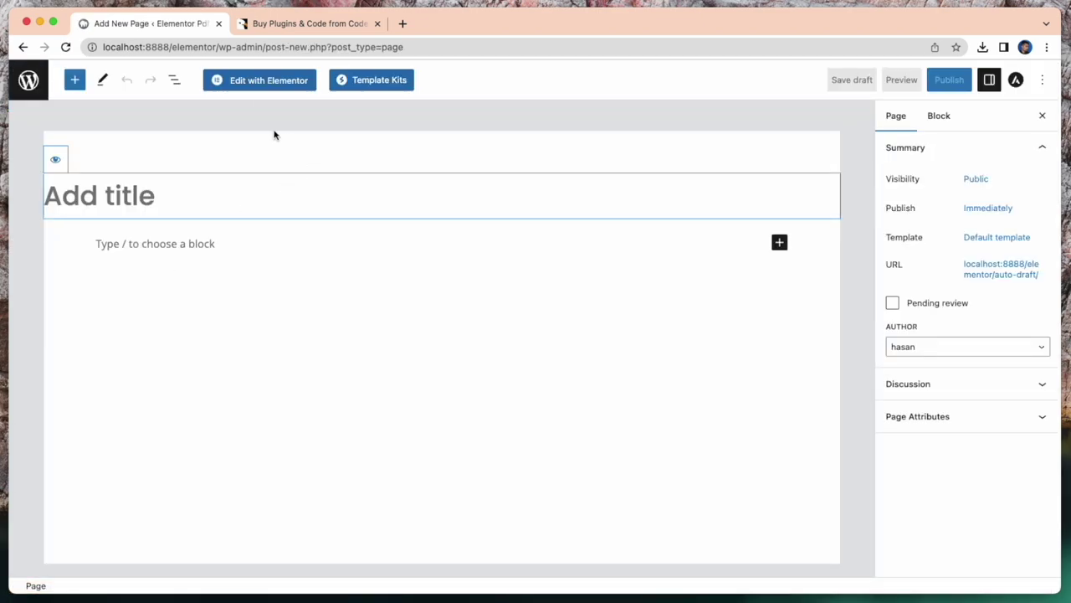
left_click(259, 88)
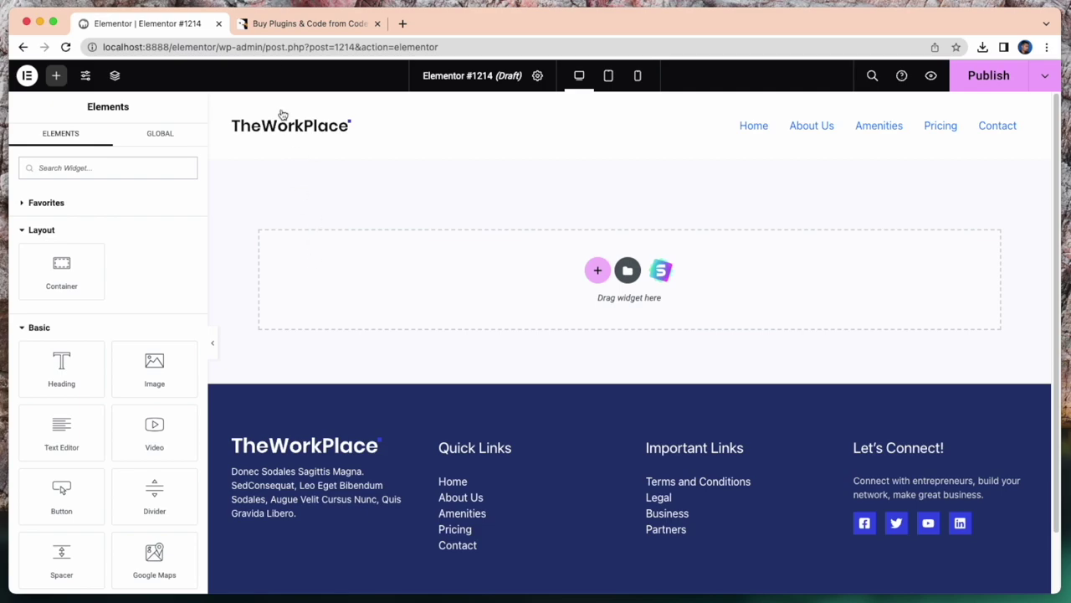
left_click(308, 24)
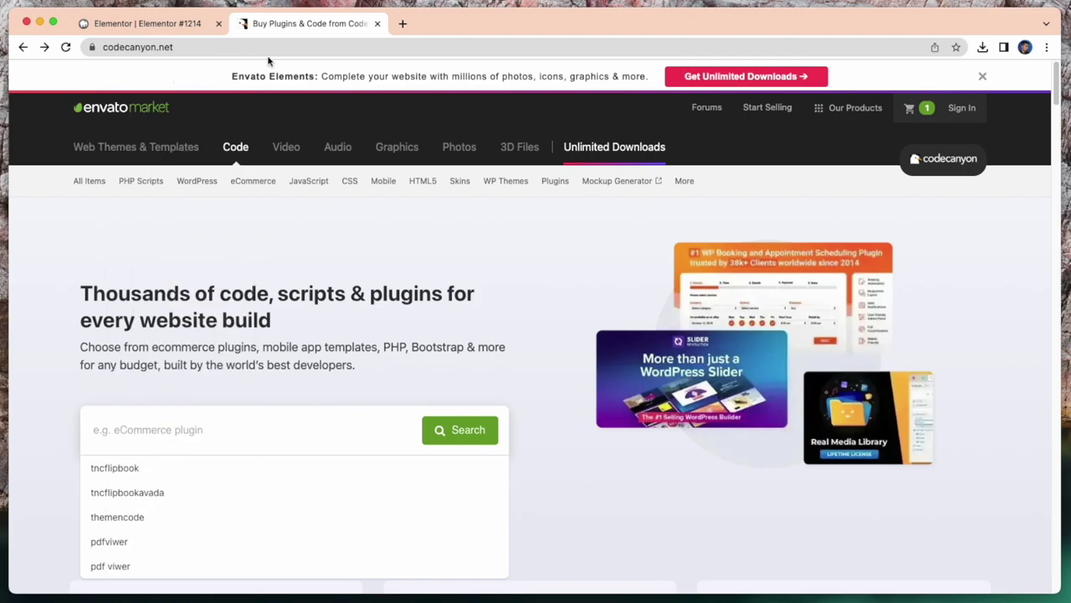
Search CodeCanyon for tncflipbook, open the PDF viewer for WordPress item, and launch its Live Preview
scroll(684, 182, "down", 2)
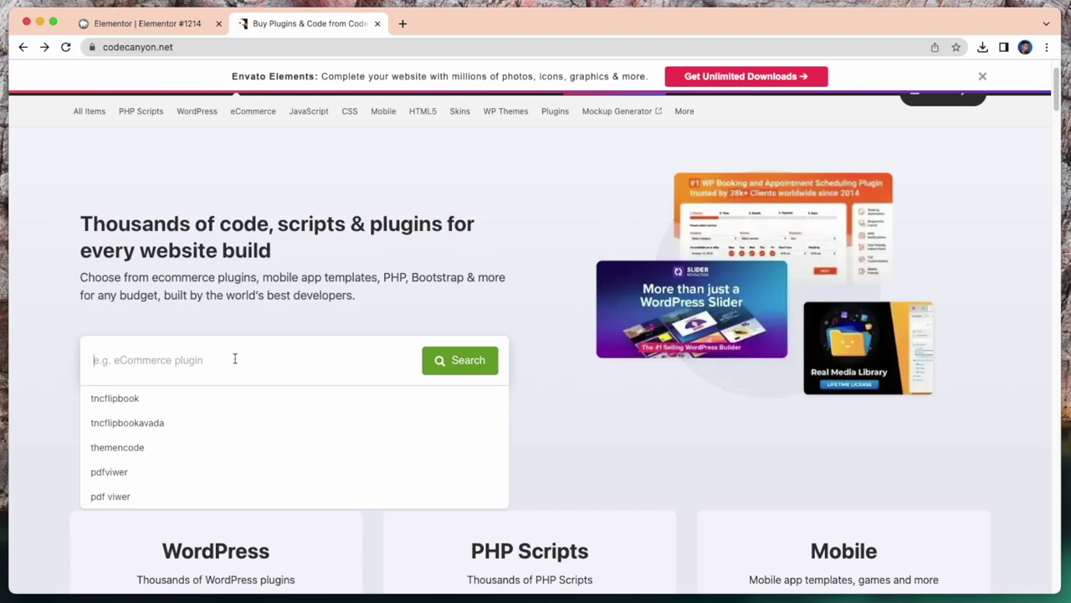
type("tncflipbook")
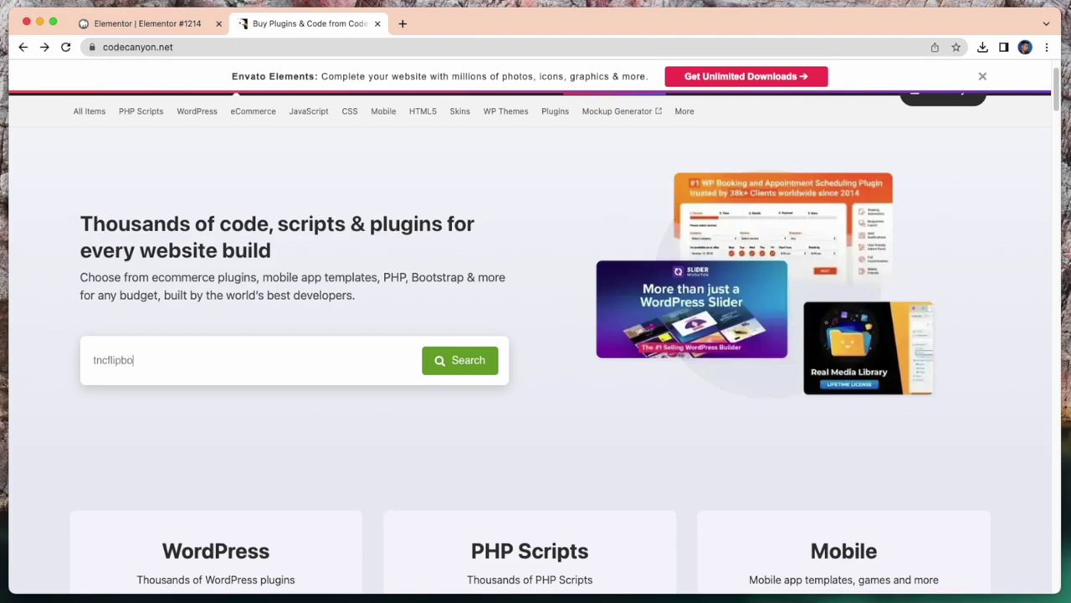
left_click(427, 374)
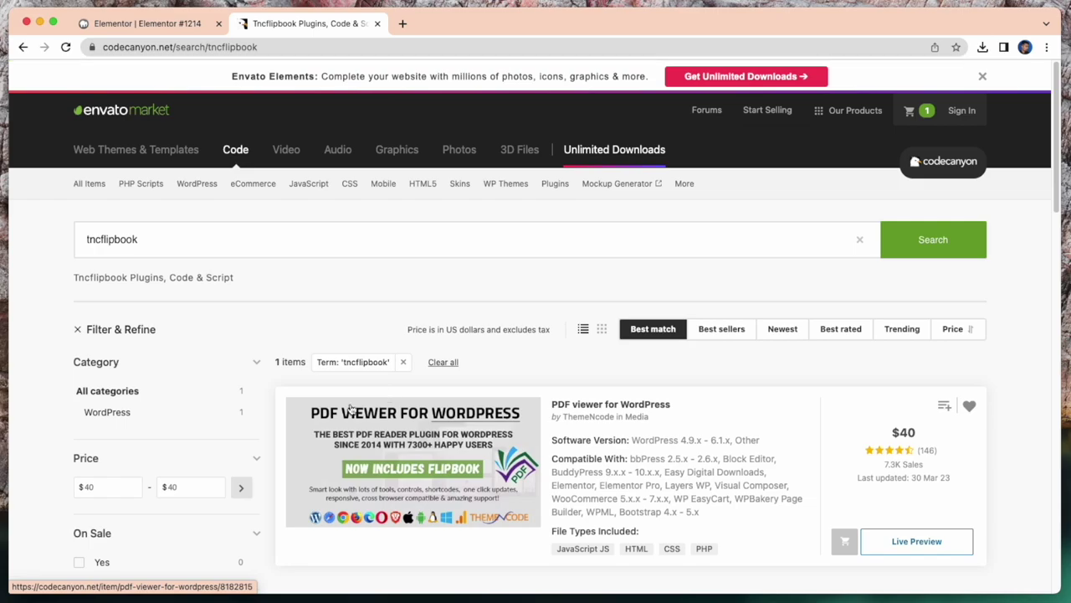
scroll(399, 422, "down", 1)
left_click(403, 379)
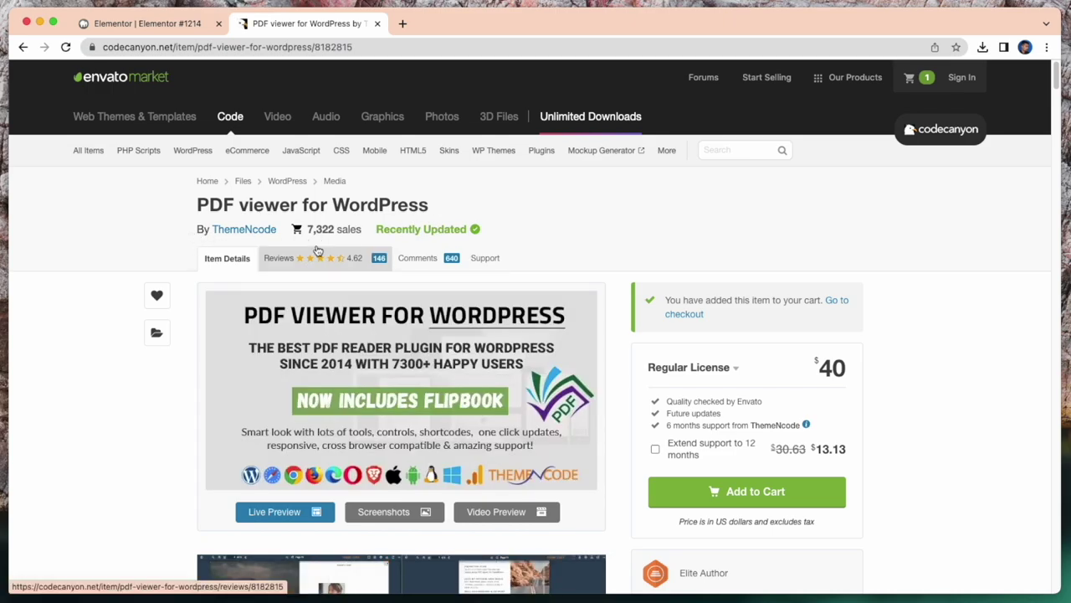
scroll(401, 352, "down", 1)
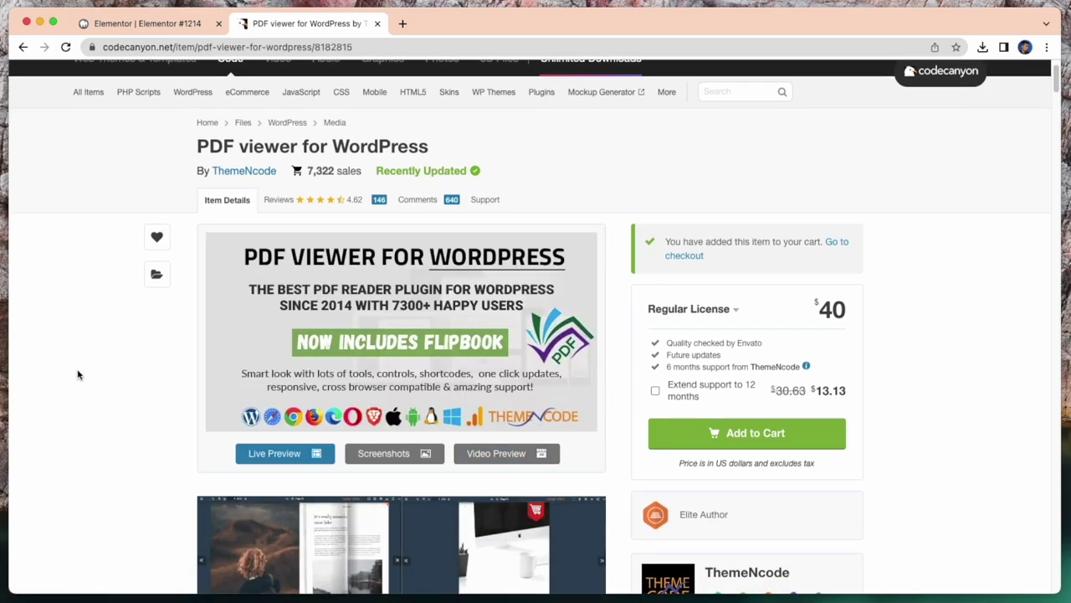
scroll(78, 376, "down", 2)
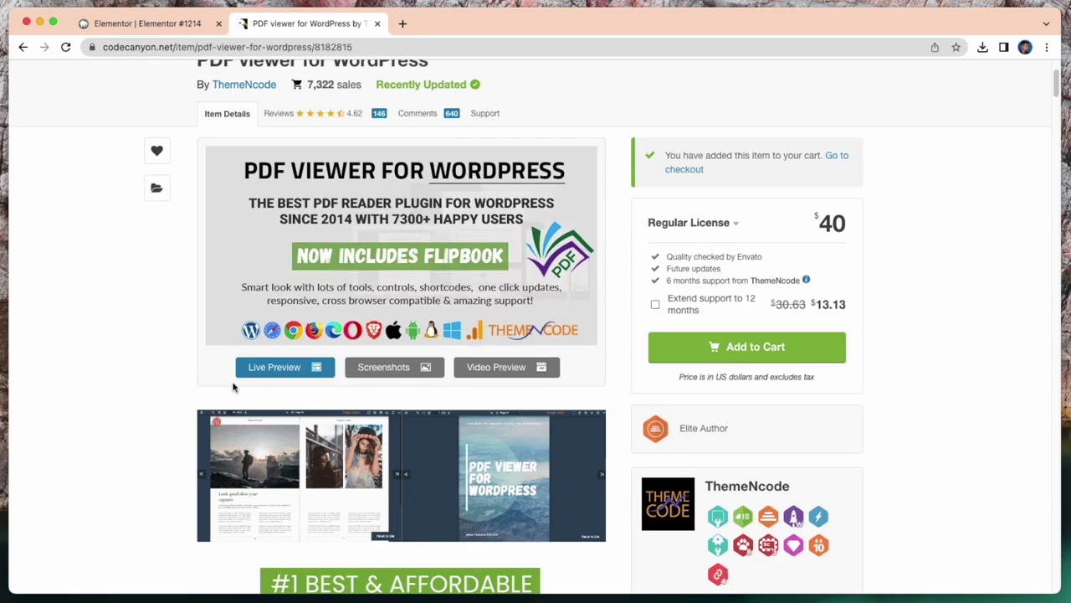
left_click(266, 371)
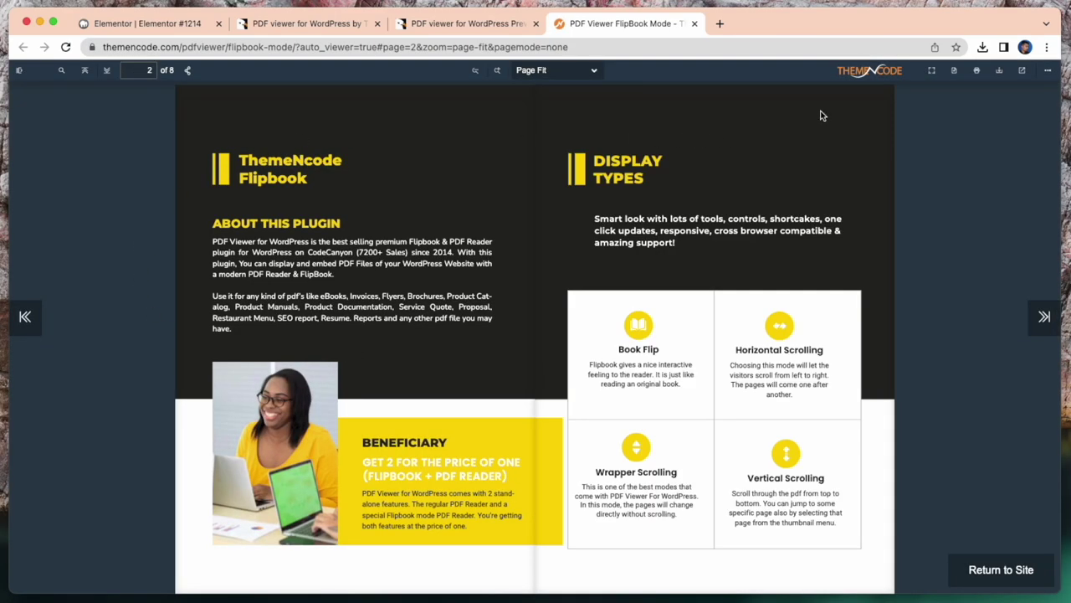
Flip the 8-page flipbook sample forward to the last pages, back to the cover, then close the demo
left_click(877, 99)
left_click(880, 101)
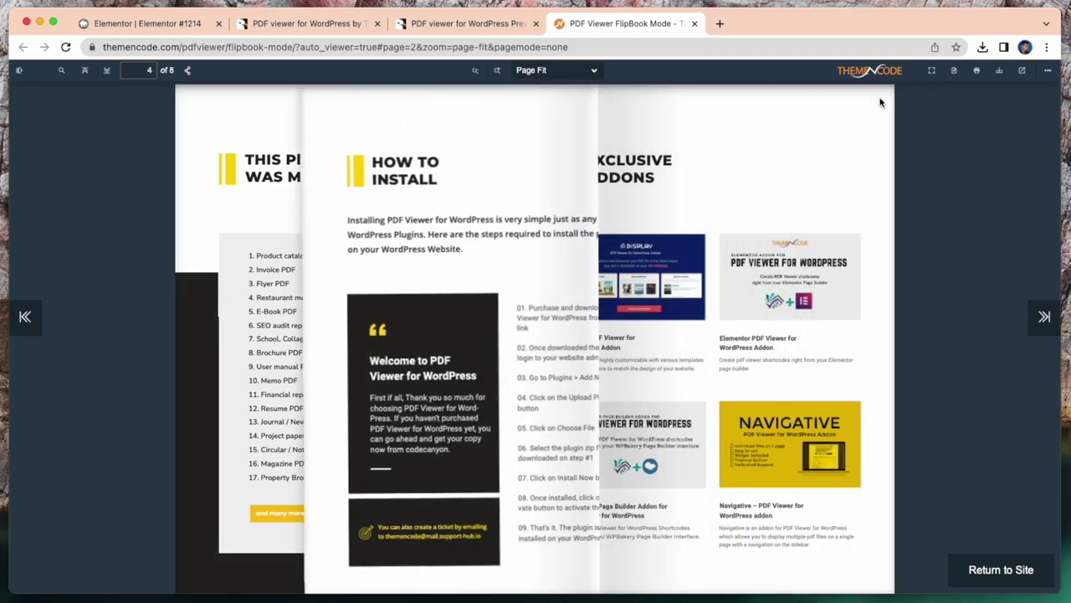
left_click(880, 100)
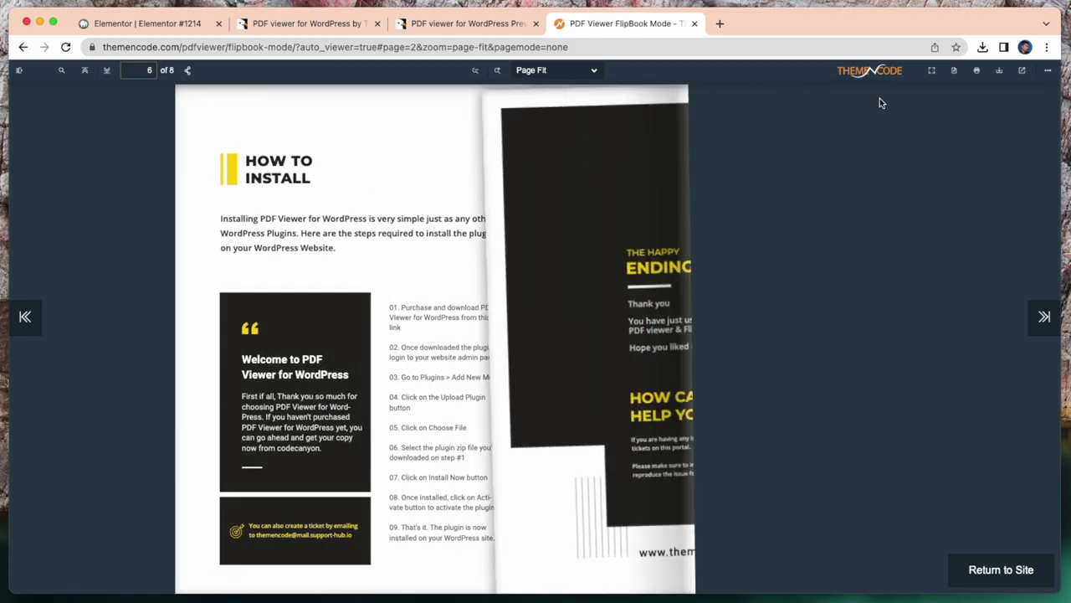
left_click(189, 96)
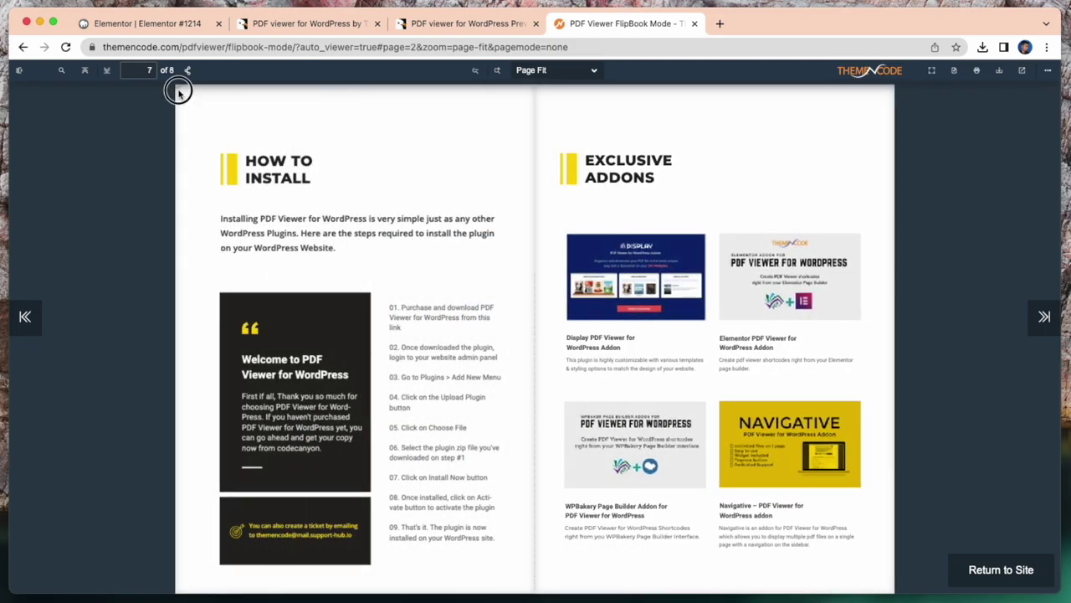
left_click(179, 94)
left_click(179, 94)
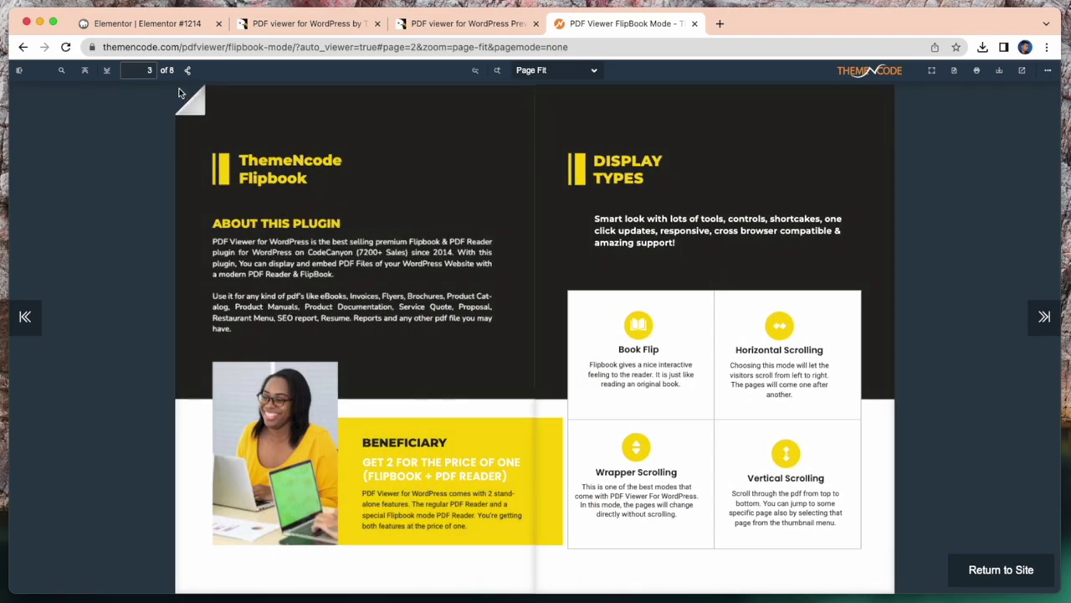
left_click(178, 93)
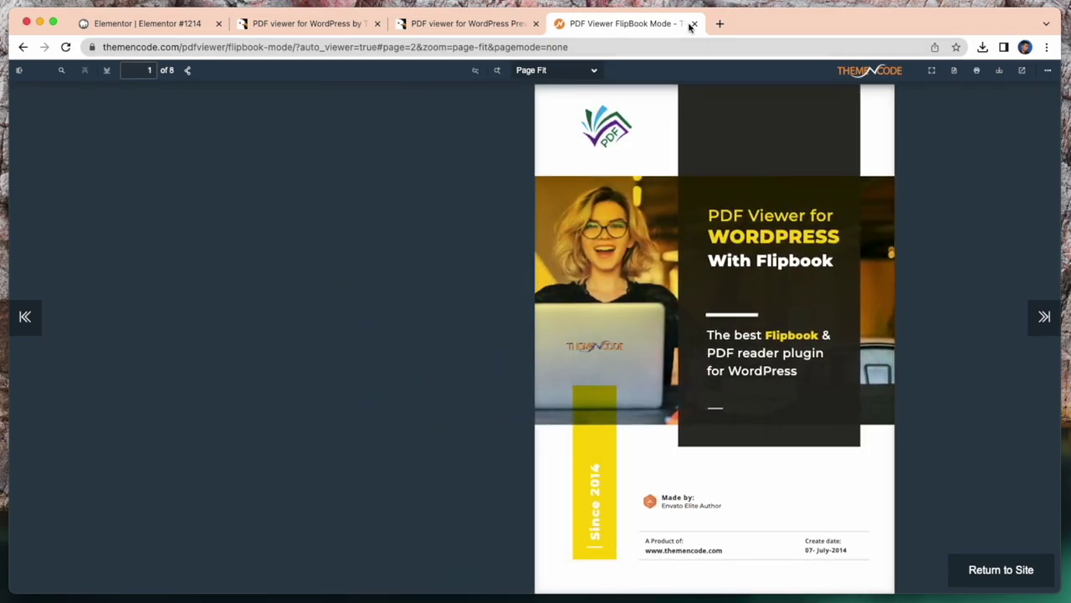
left_click(693, 23)
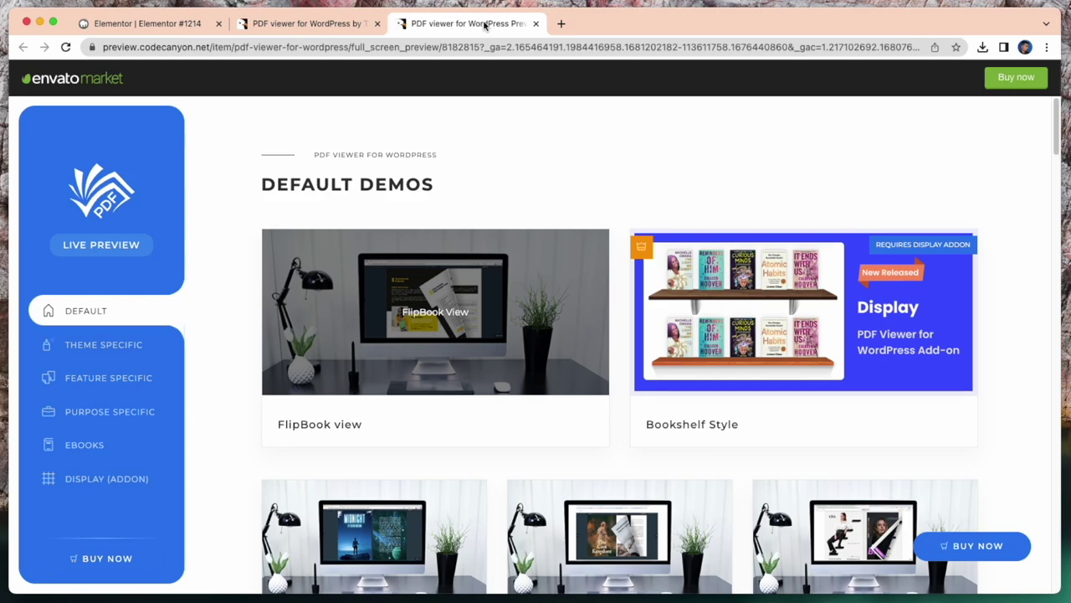
Return to the PDF viewer for WordPress item page and expand its full attribute list
left_click(305, 23)
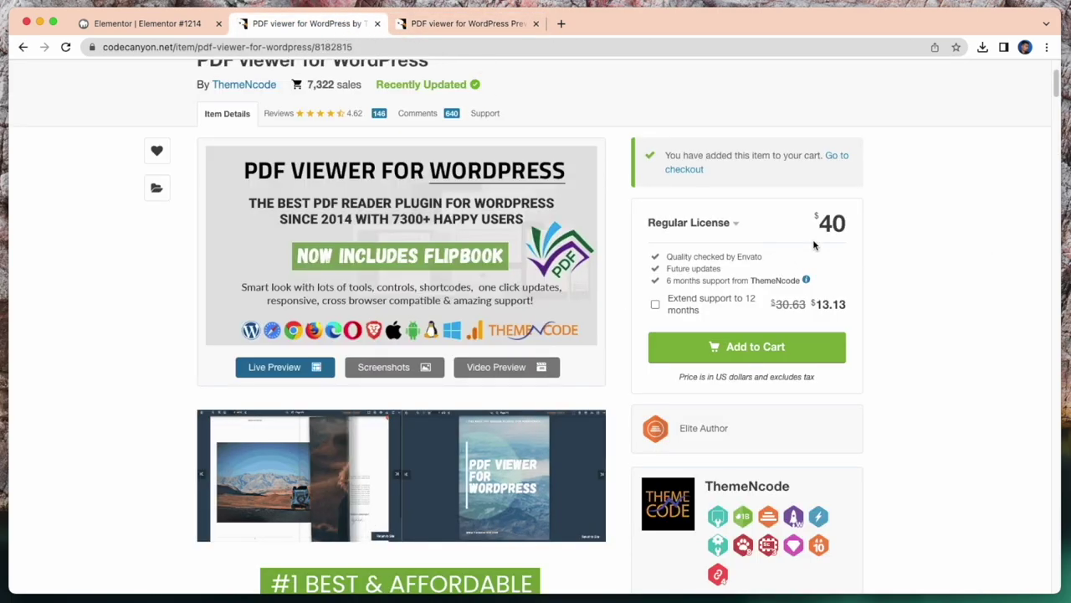
scroll(929, 326, "down", 1)
scroll(895, 331, "down", 3)
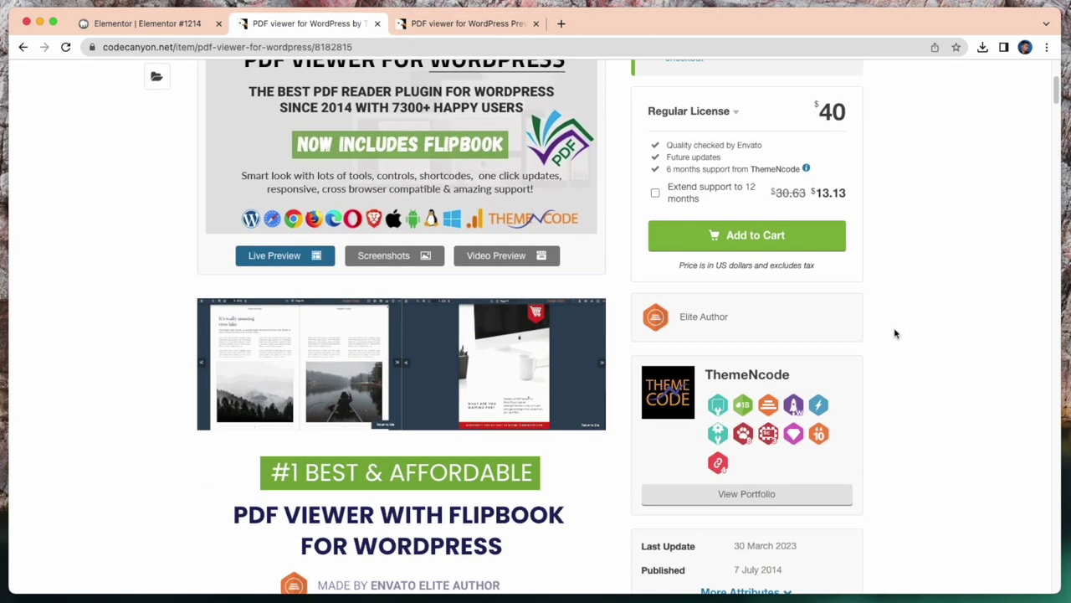
scroll(900, 343, "down", 2)
scroll(837, 436, "down", 1)
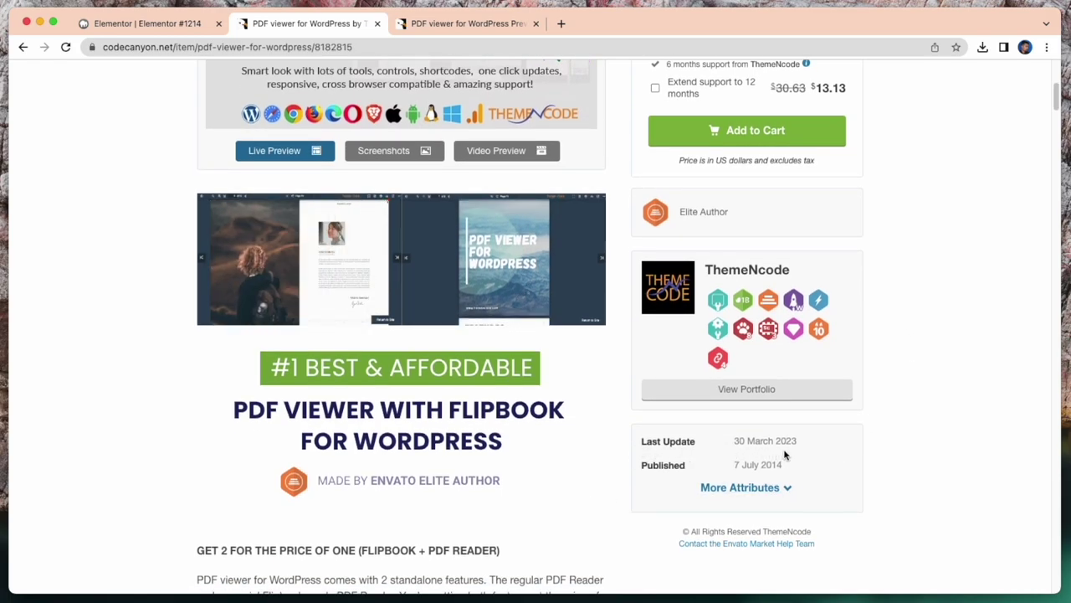
left_click(780, 488)
Scroll through the item's features, demos and reviews sections
scroll(782, 493, "down", 5)
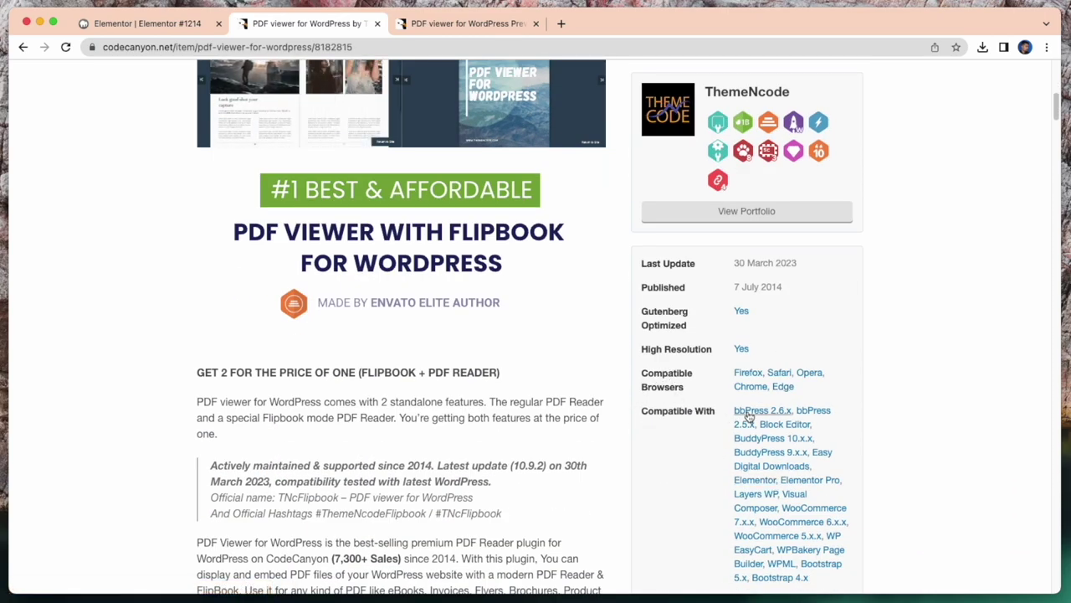
scroll(745, 410, "down", 5)
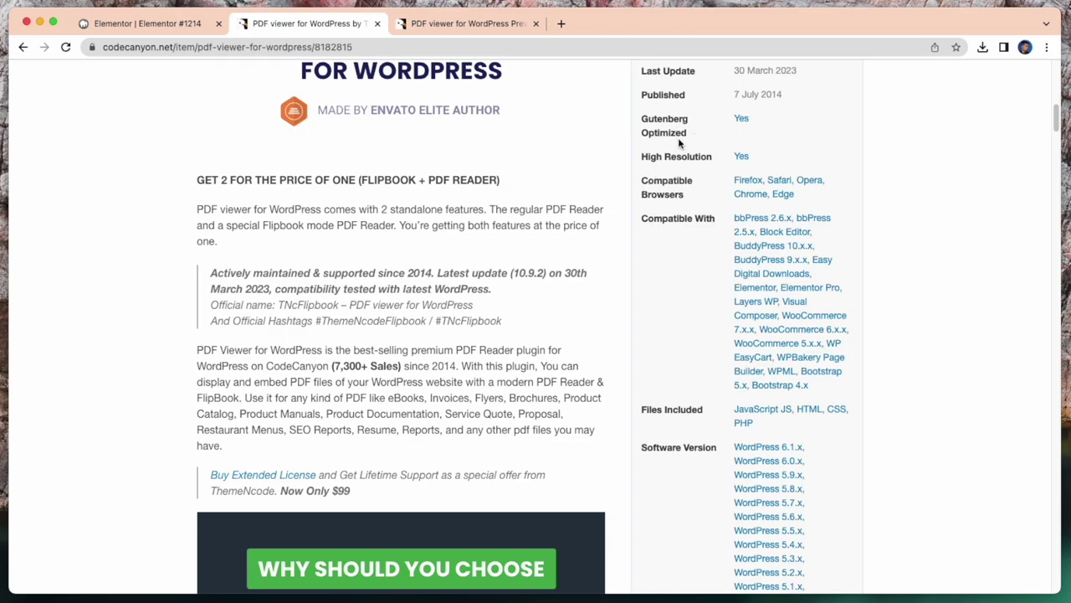
scroll(682, 456, "down", 2)
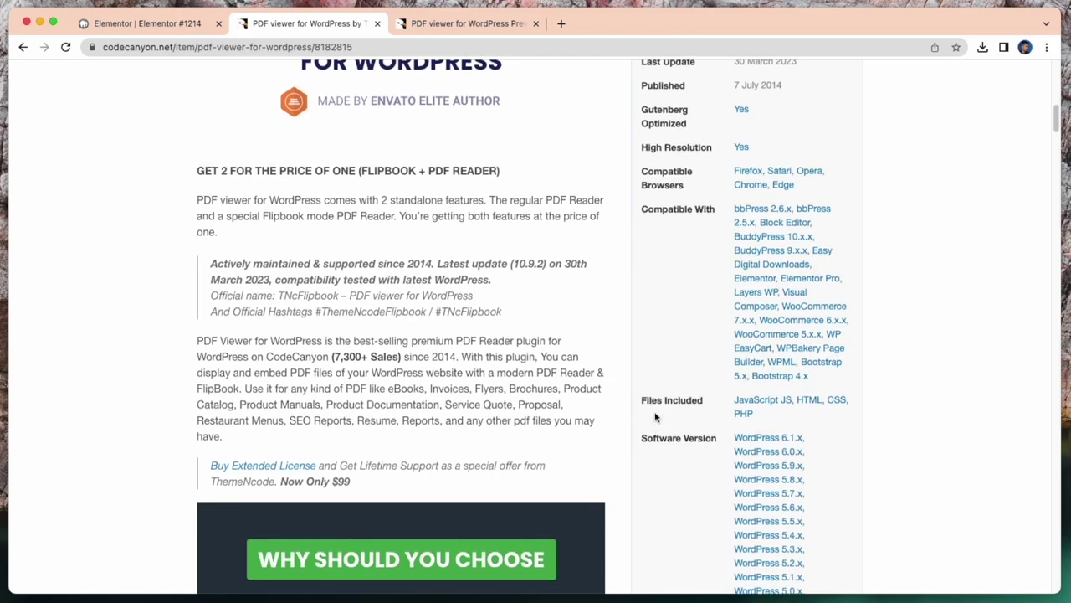
scroll(808, 311, "down", 6)
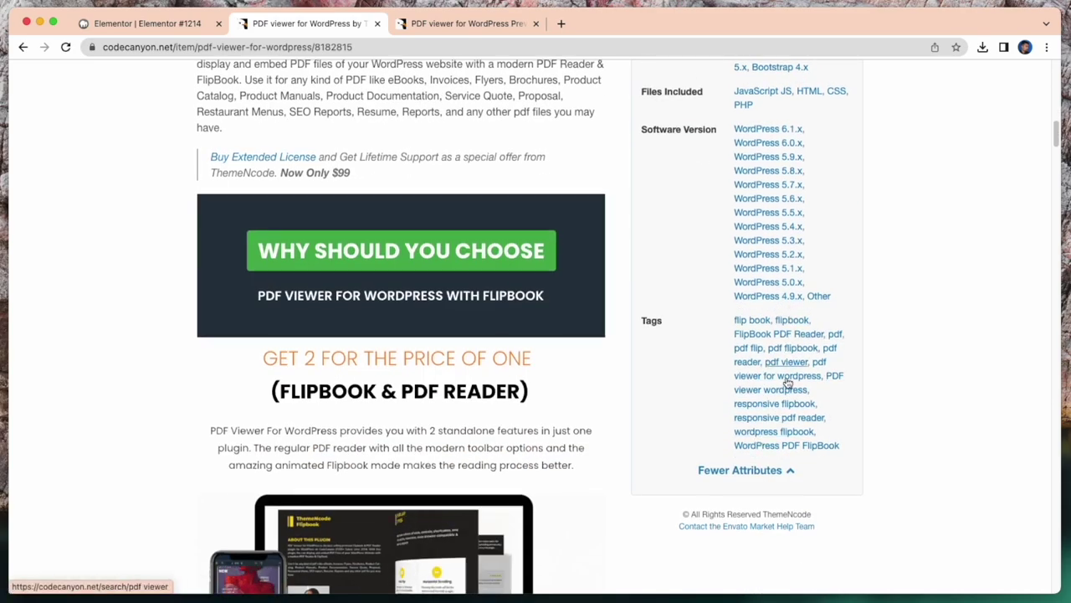
scroll(692, 435, "up", 2)
scroll(691, 435, "down", 5)
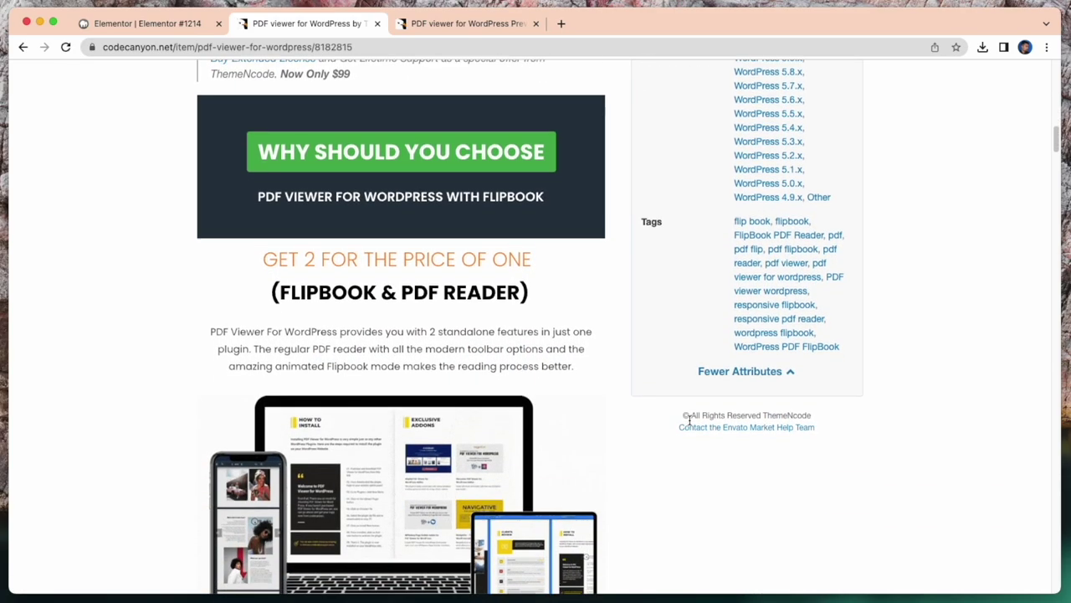
scroll(685, 383, "up", 1)
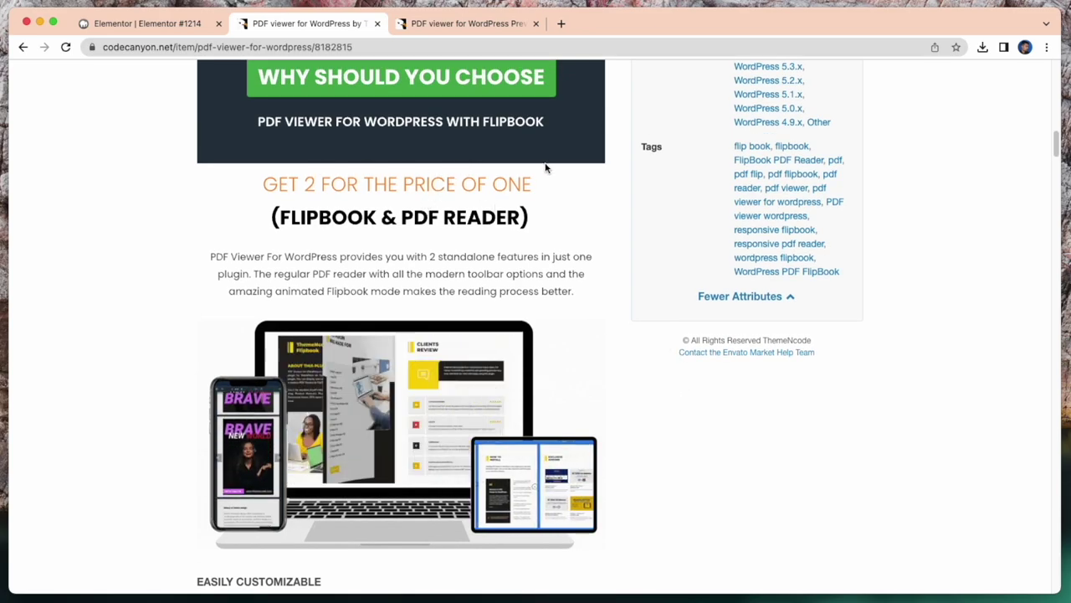
scroll(817, 311, "down", 8)
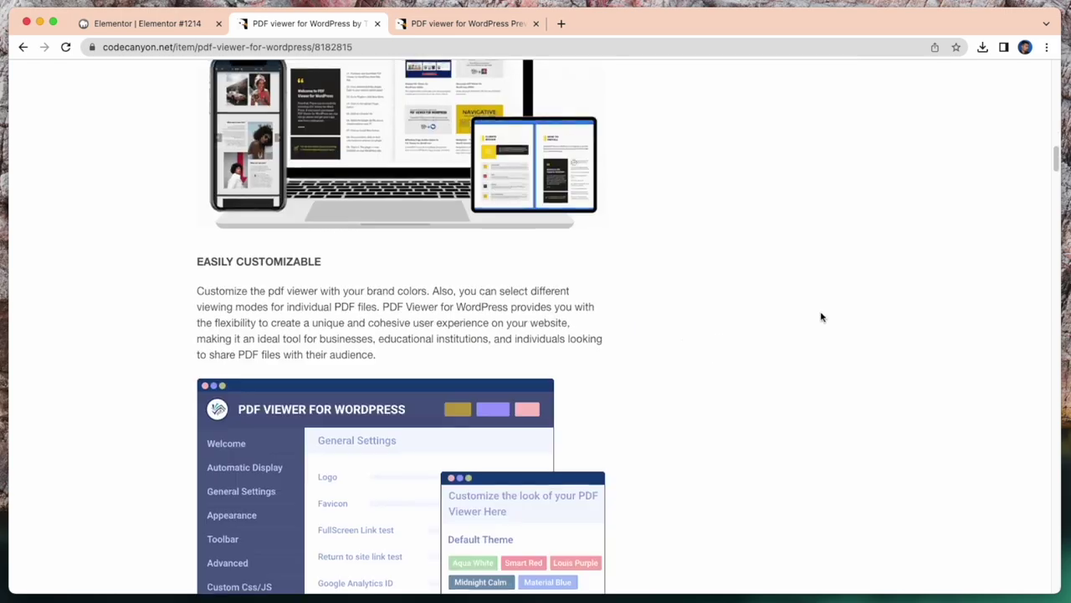
scroll(858, 330, "down", 6)
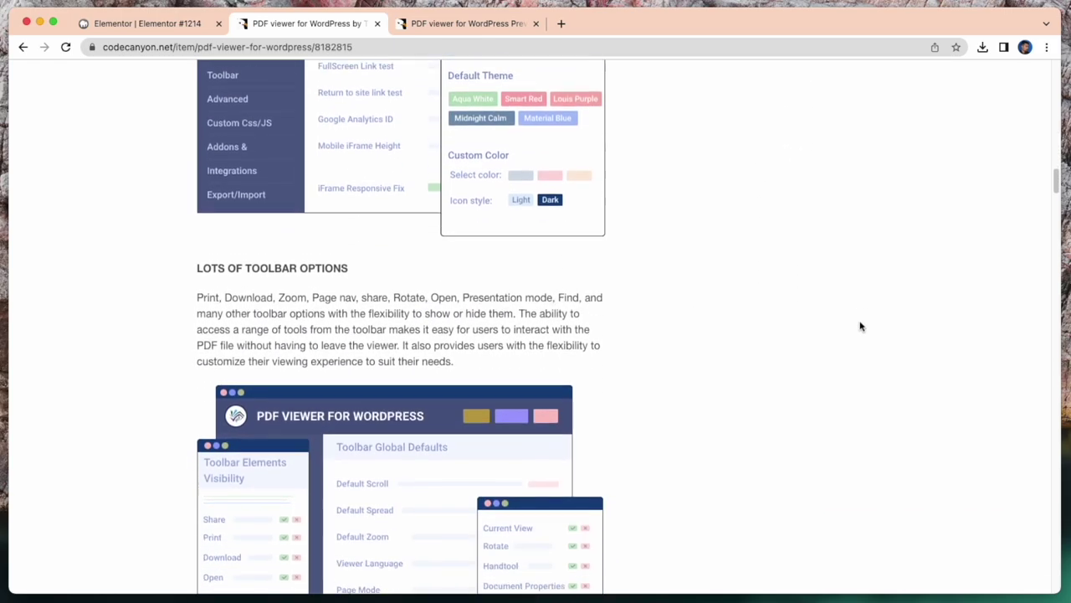
scroll(851, 335, "up", 1)
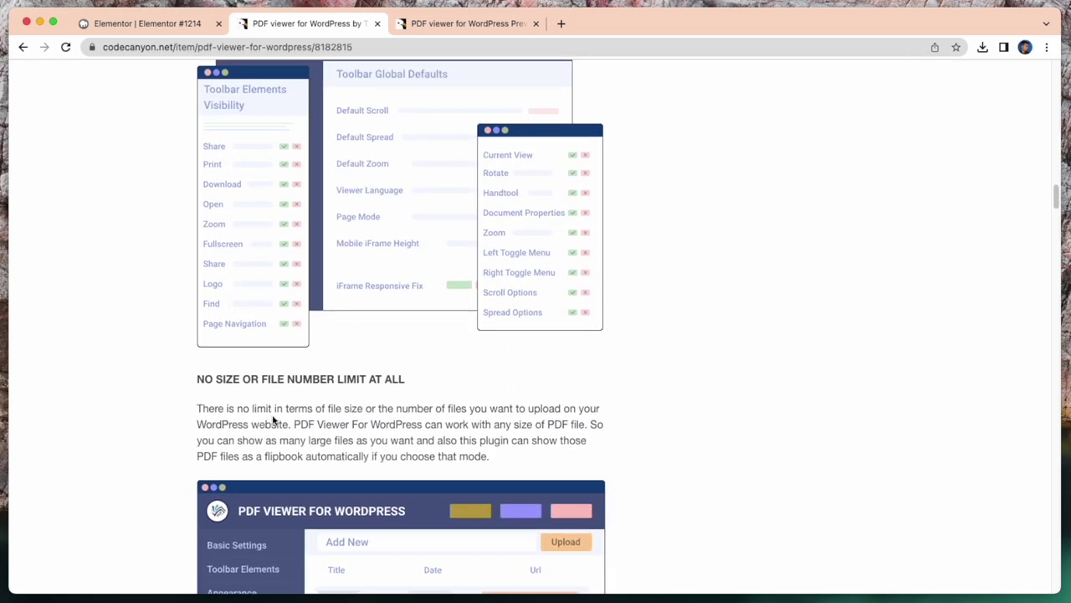
scroll(617, 401, "down", 7)
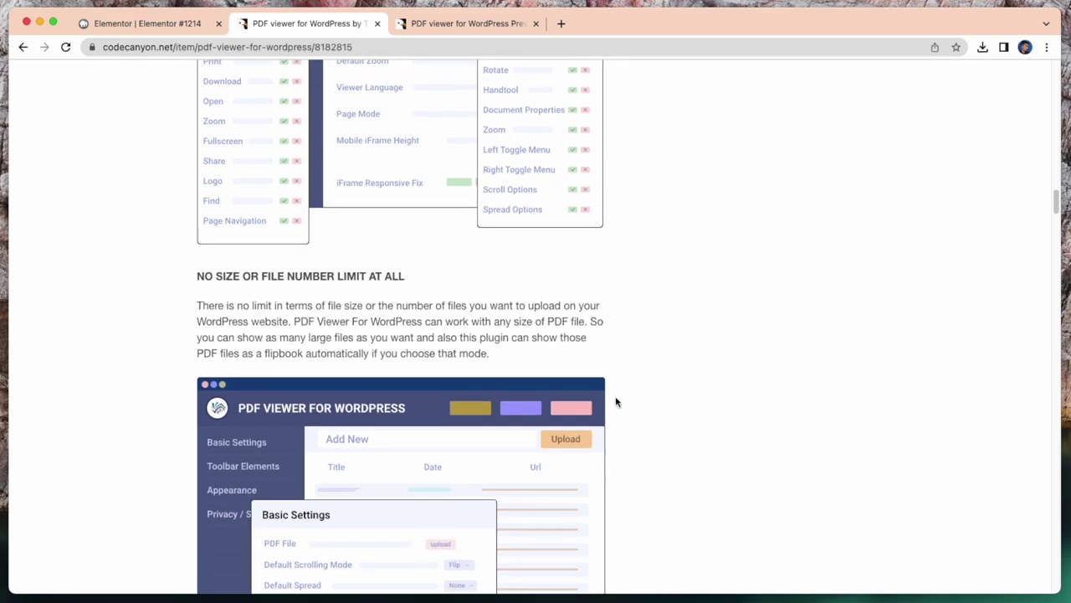
scroll(609, 412, "down", 1)
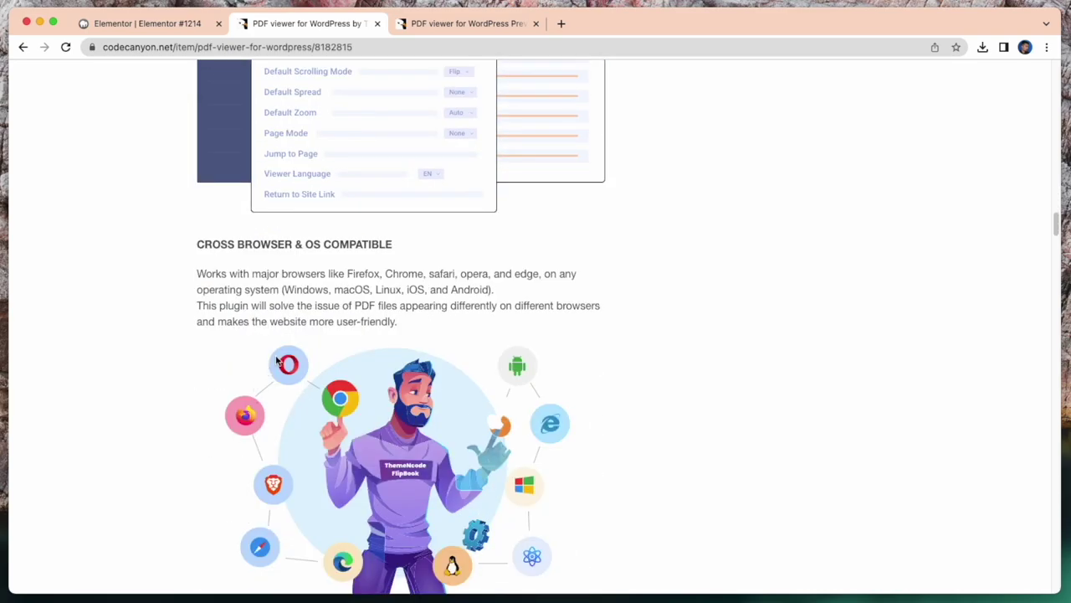
scroll(575, 340, "down", 13)
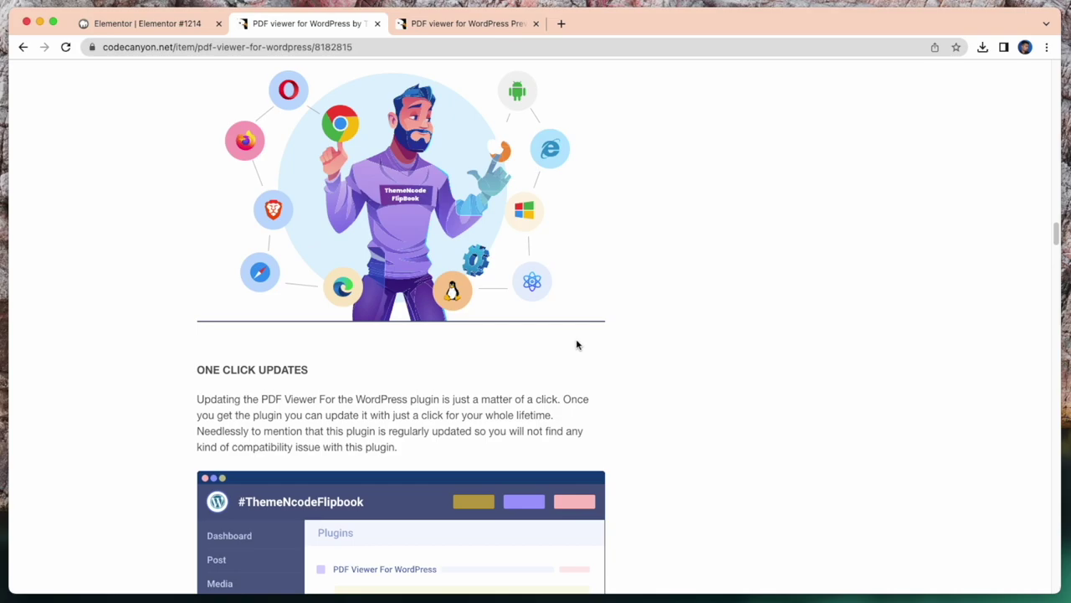
scroll(506, 398, "down", 5)
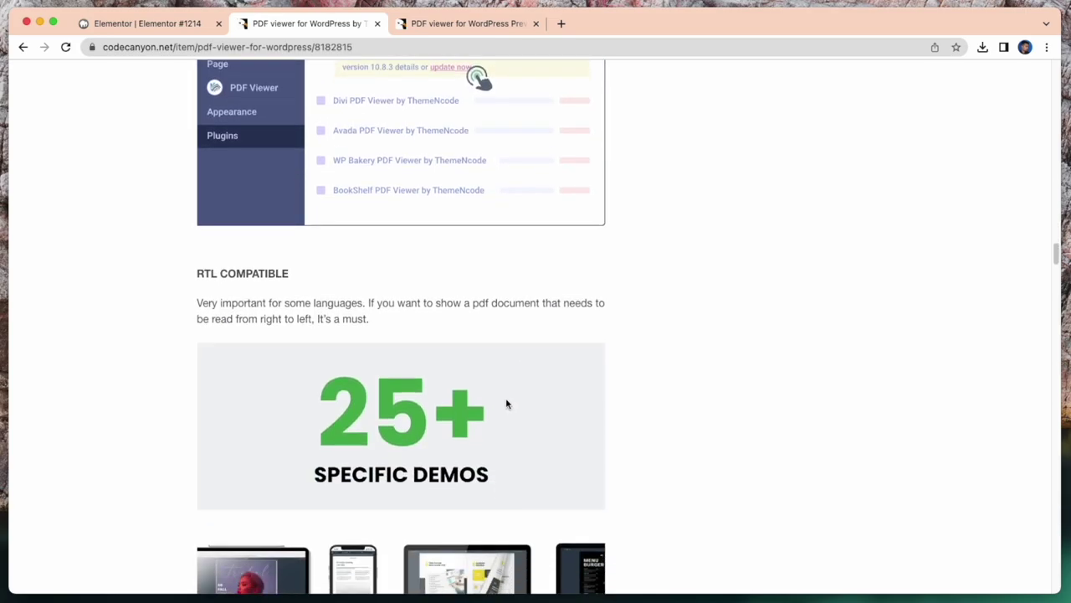
scroll(706, 420, "down", 1)
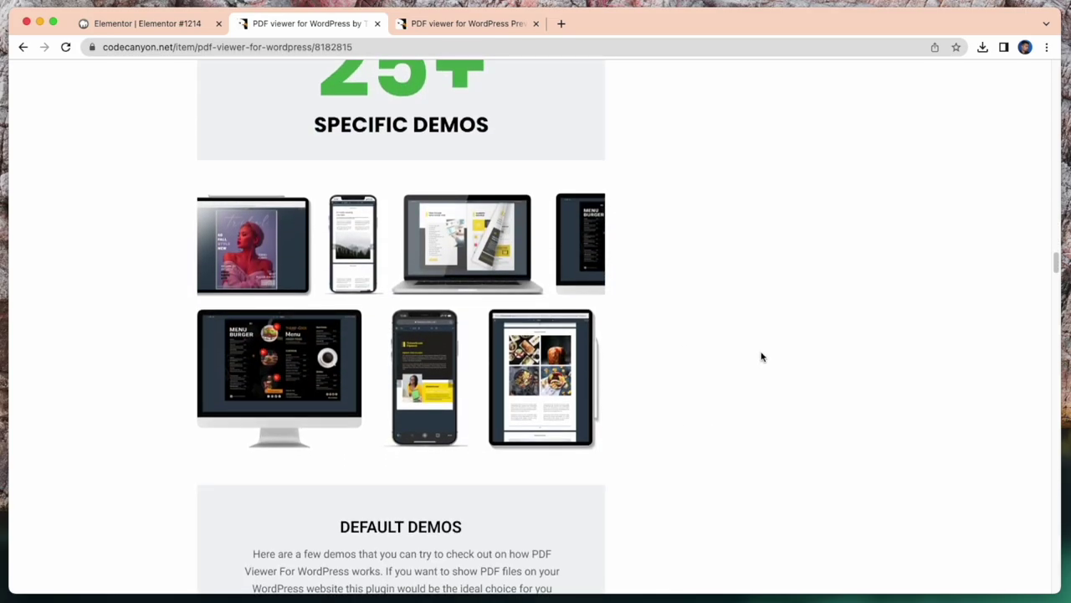
scroll(319, 267, "up", 1)
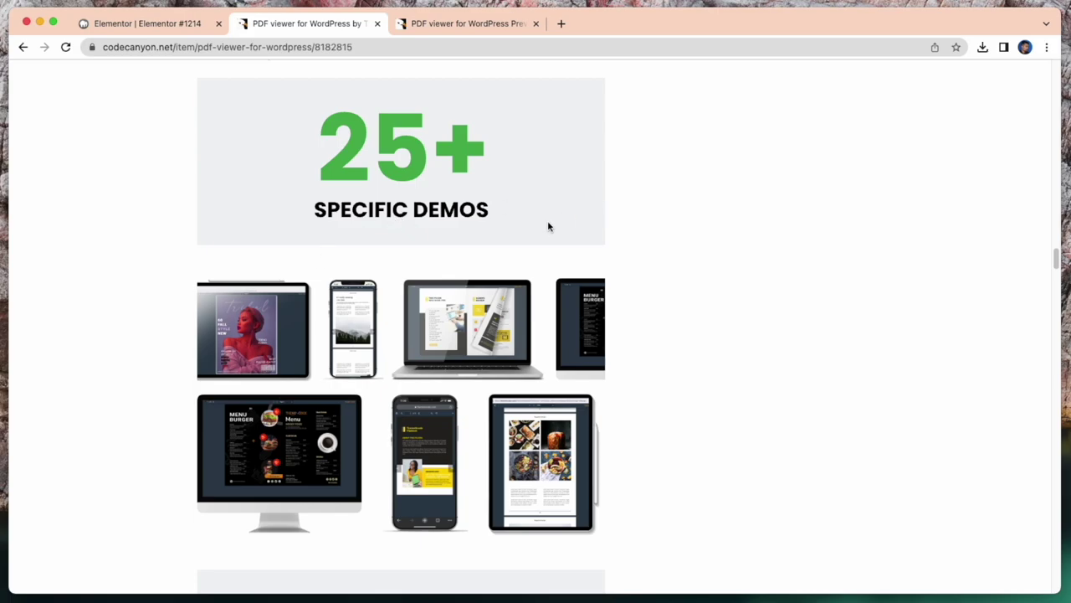
scroll(696, 349, "down", 3)
scroll(662, 413, "up", 1)
scroll(662, 413, "down", 10)
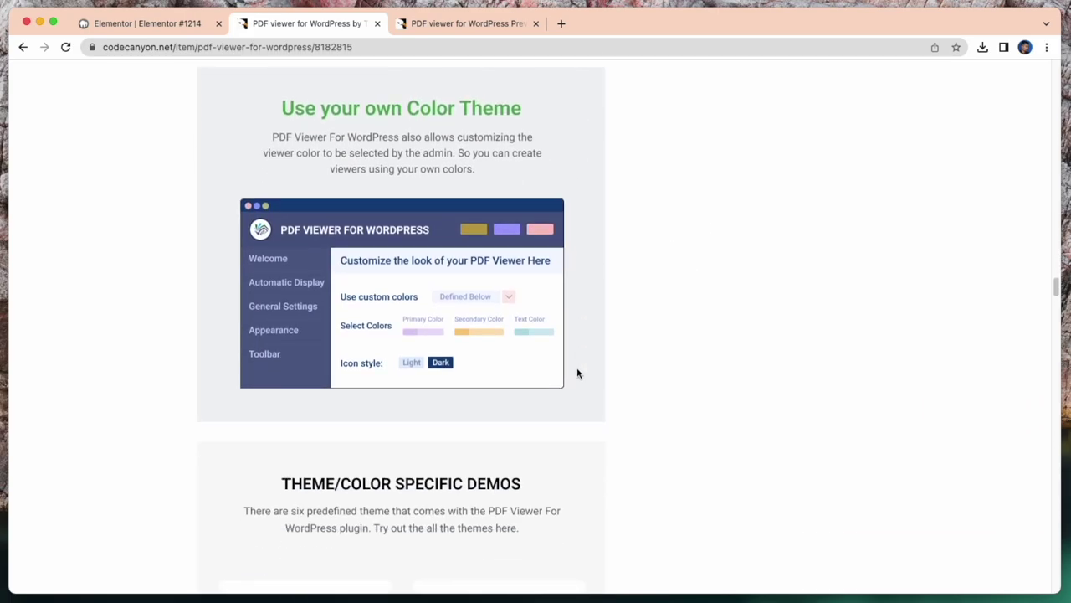
scroll(577, 373, "down", 15)
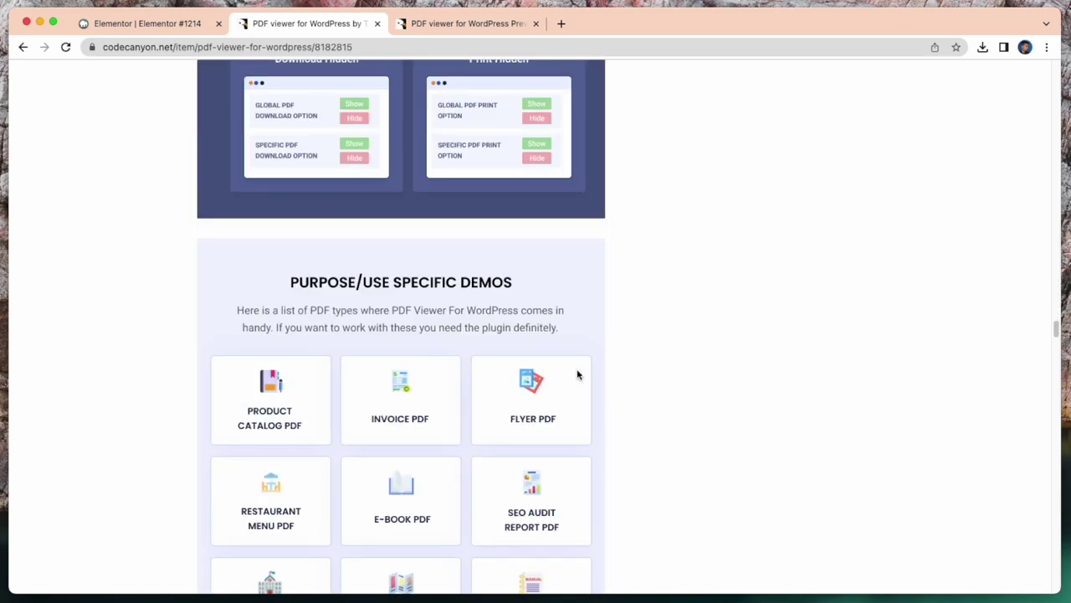
scroll(369, 317, "down", 3)
scroll(372, 251, "up", 1)
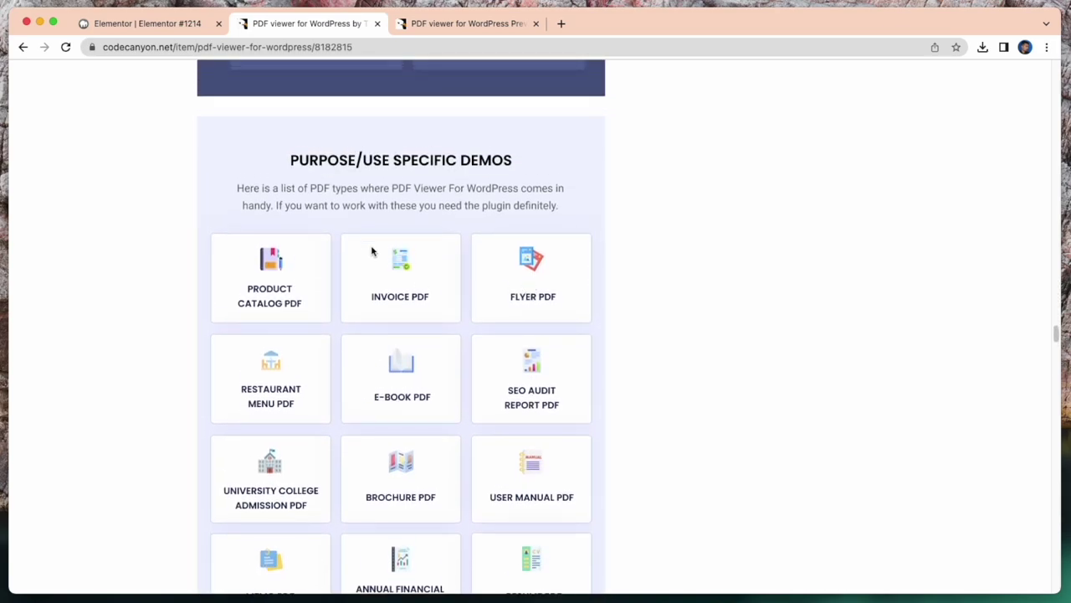
scroll(627, 201, "down", 1)
scroll(329, 265, "down", 3)
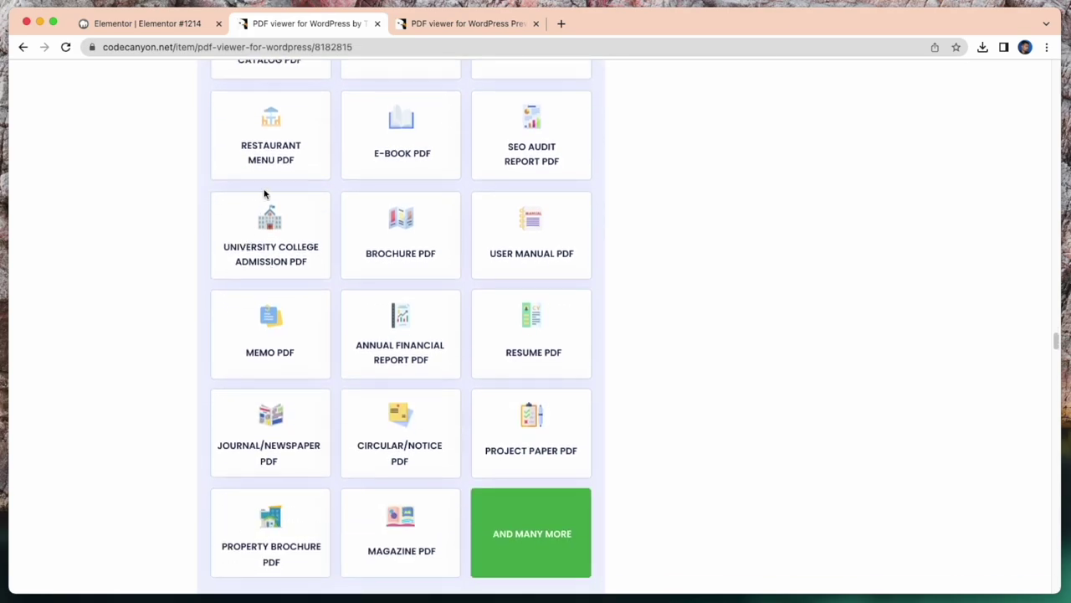
scroll(620, 330, "up", 1)
scroll(621, 330, "up", 1)
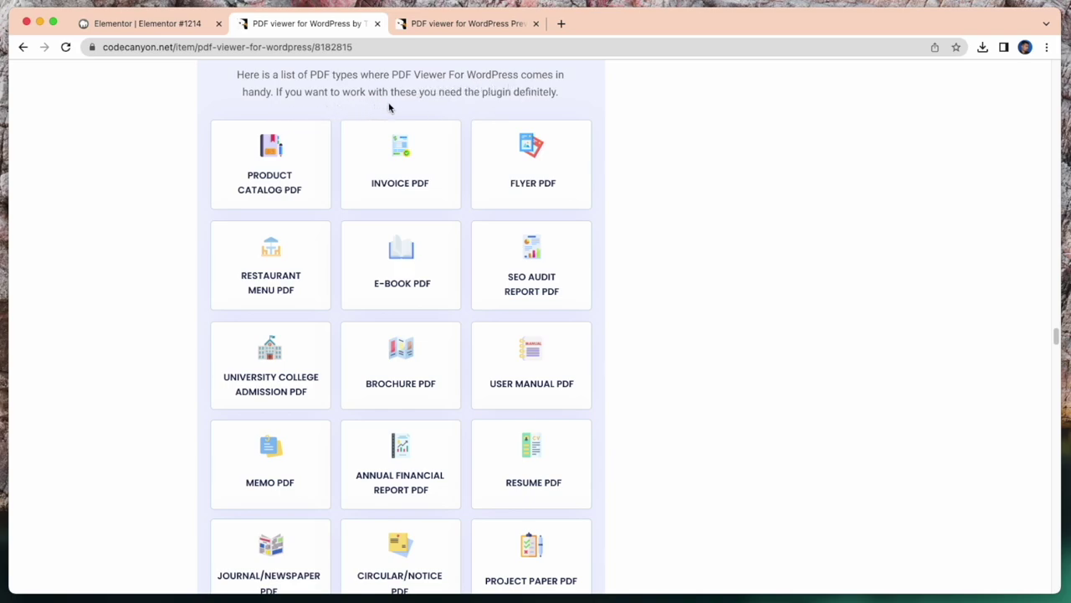
Skim the lower part of the item page again, then scroll back up toward the top
scroll(455, 306, "down", 10)
scroll(461, 338, "down", 15)
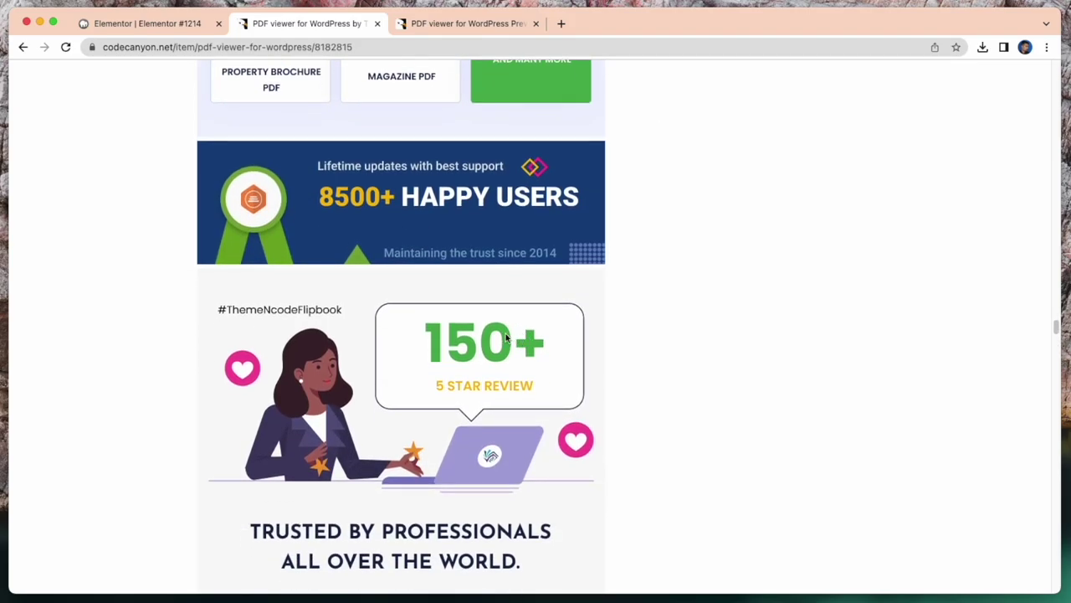
scroll(401, 352, "down", 2)
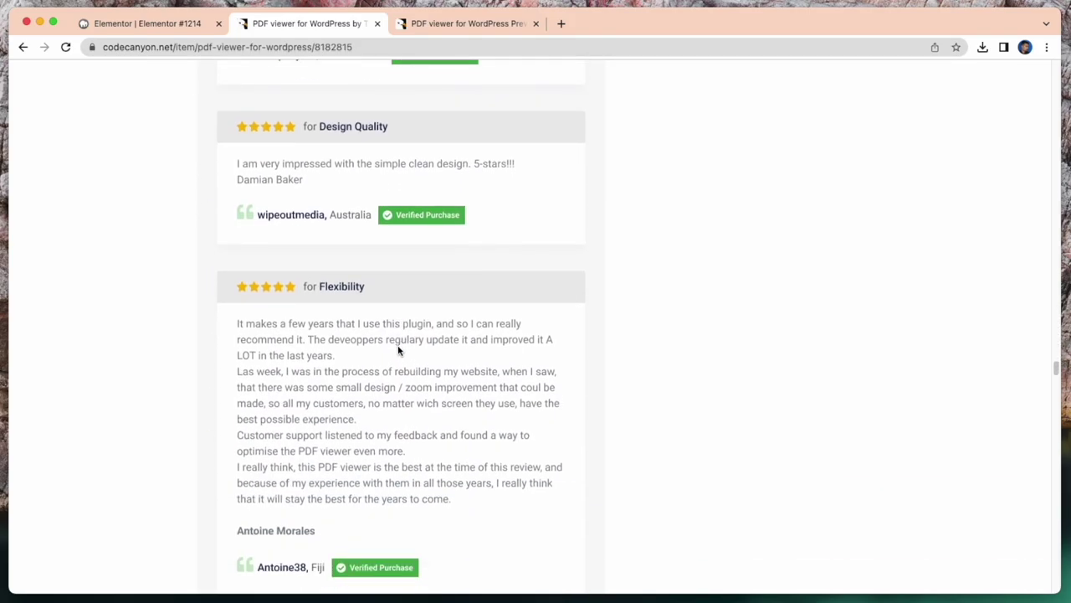
scroll(339, 273, "down", 15)
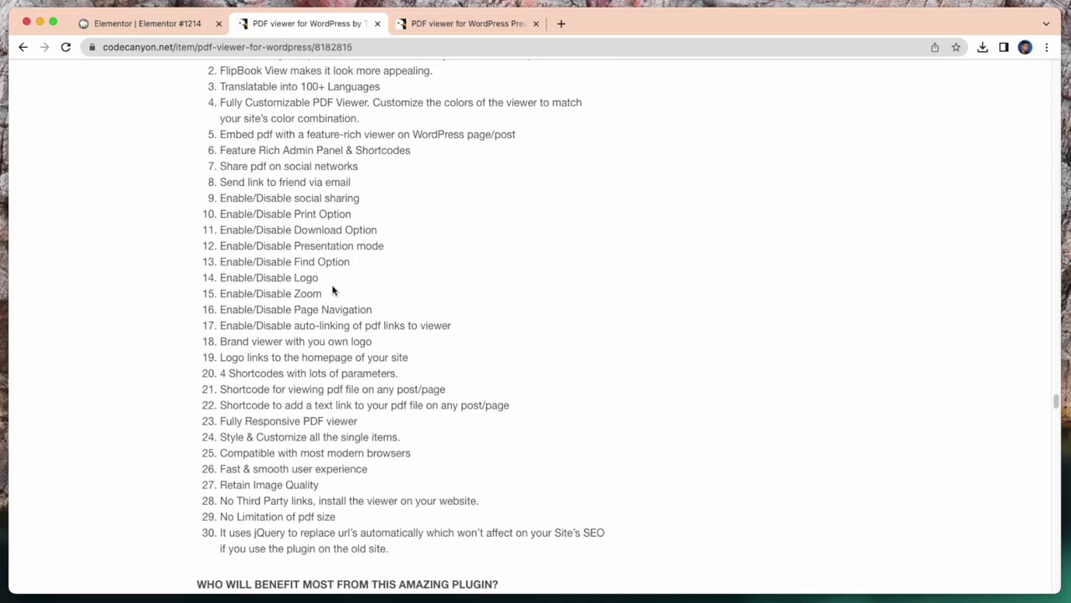
scroll(370, 370, "down", 6)
scroll(370, 369, "up", 15)
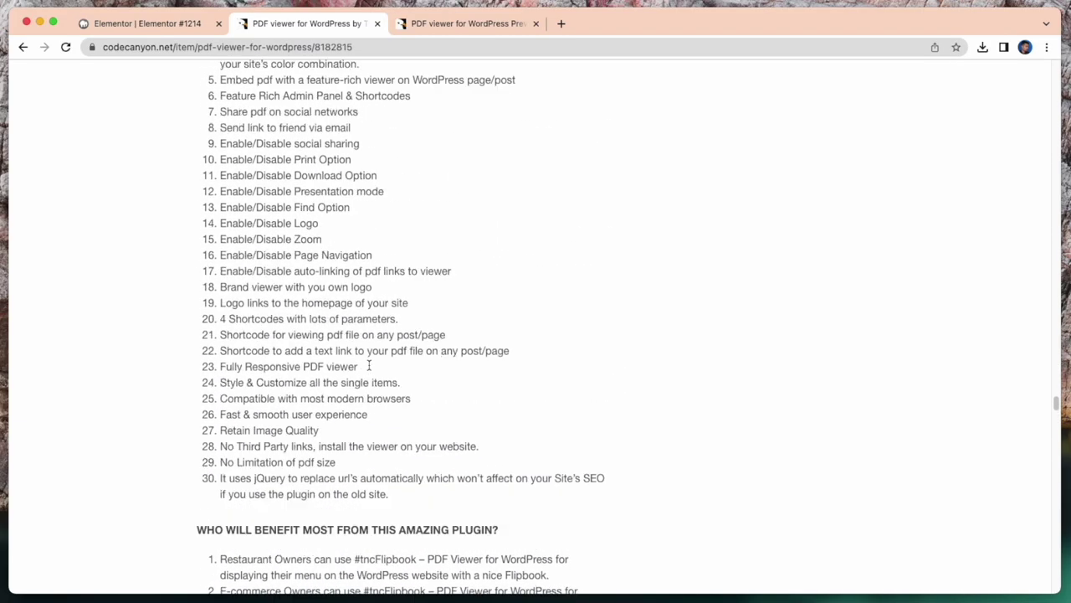
scroll(369, 364, "up", 20)
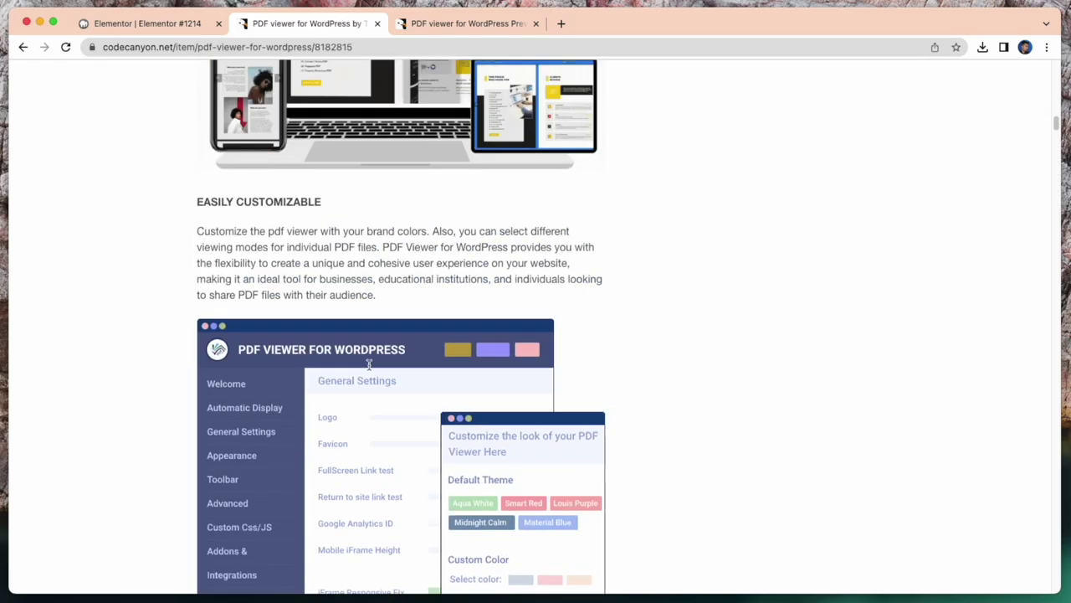
scroll(369, 365, "up", 5)
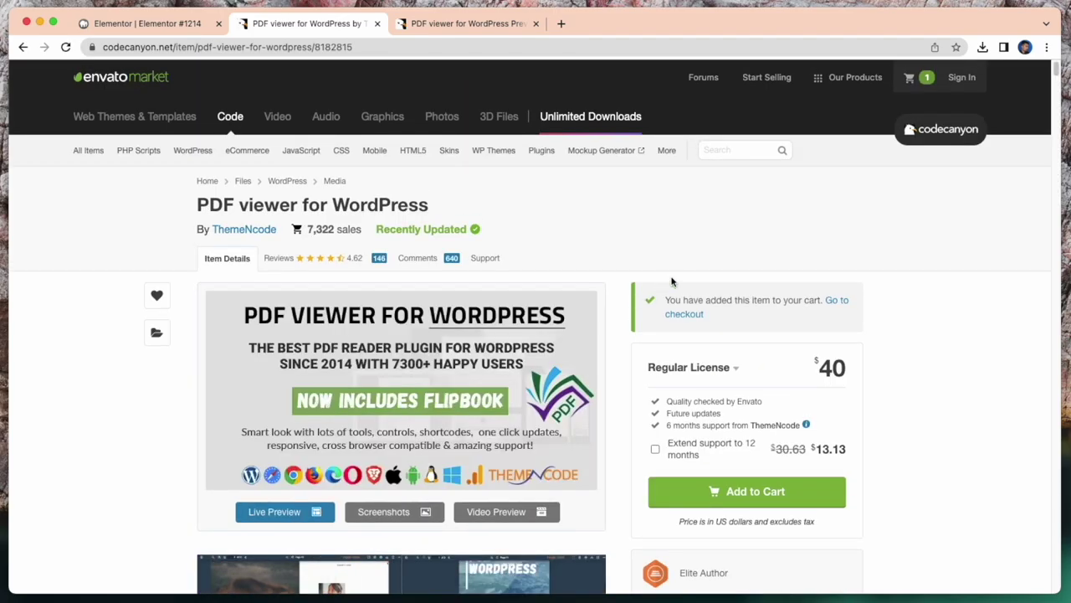
Add the PDF viewer for WordPress plugin to the cart and proceed to the secure checkout form
scroll(894, 283, "down", 3)
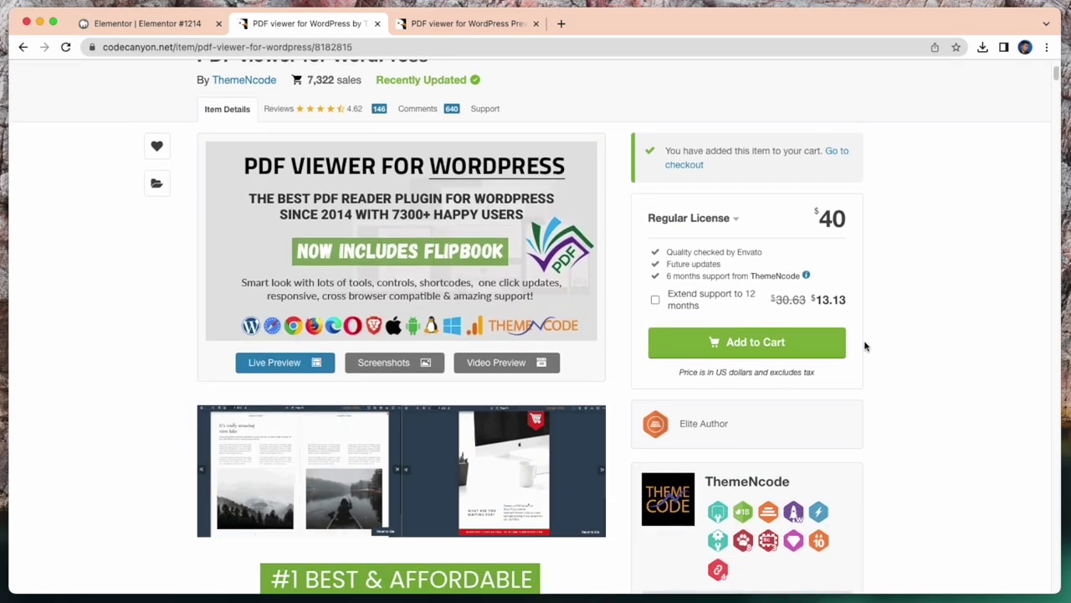
left_click(742, 344)
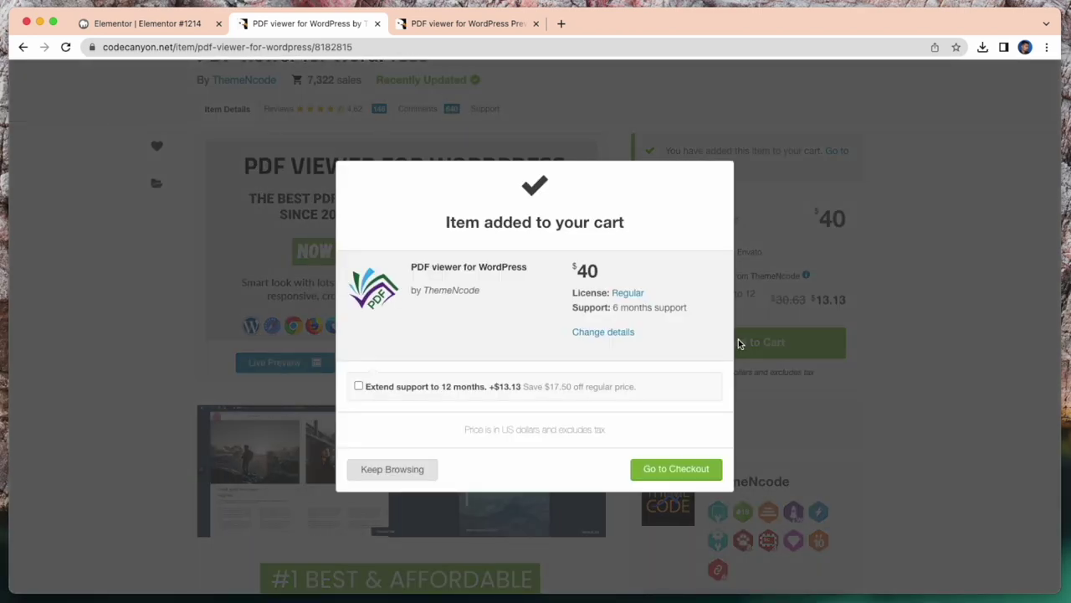
left_click(665, 474)
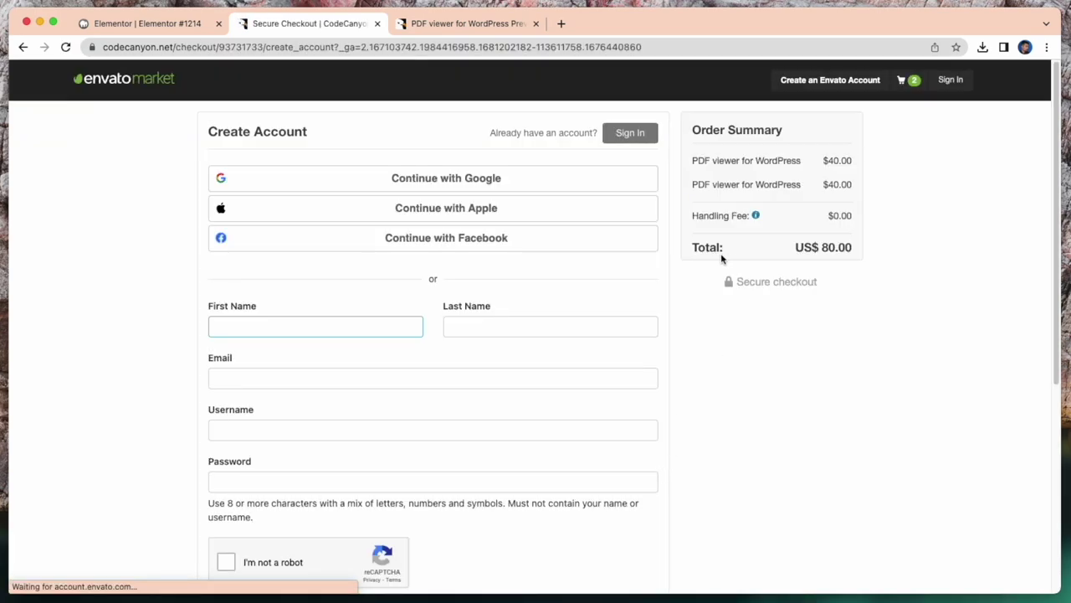
scroll(552, 194, "down", 1)
scroll(419, 455, "down", 5)
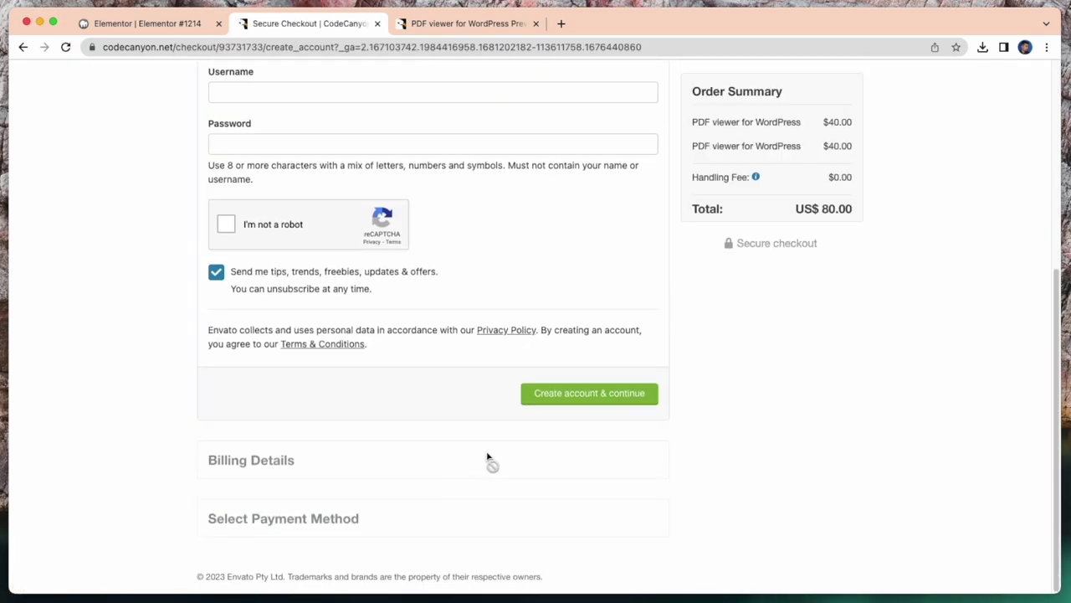
scroll(507, 485, "up", 5)
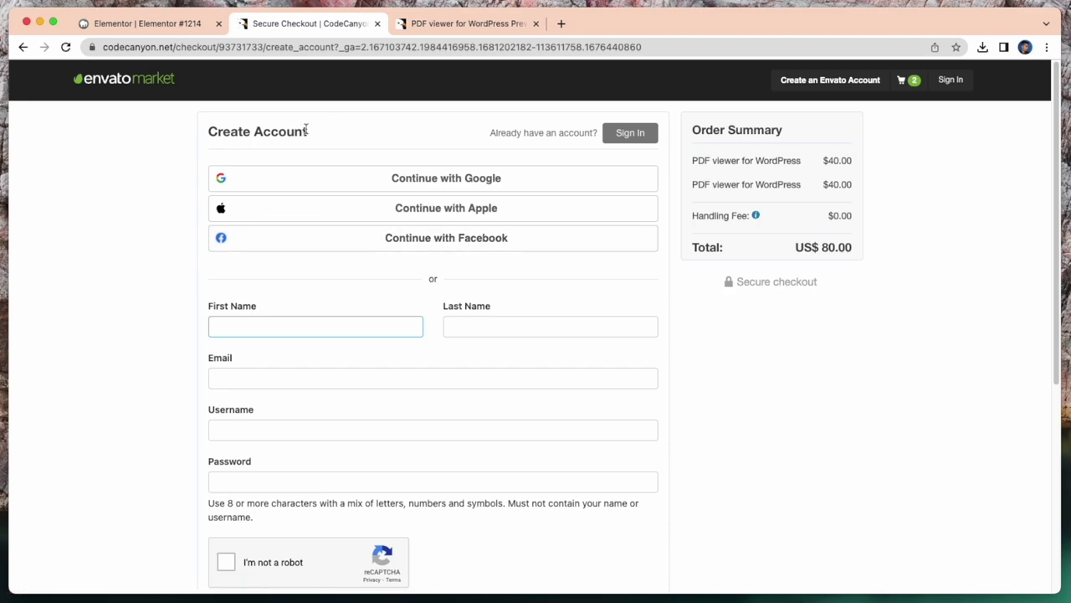
Close the CodeCanyon checkout and preview tabs and start entering the localhost admin address in a new tab
left_click(378, 24)
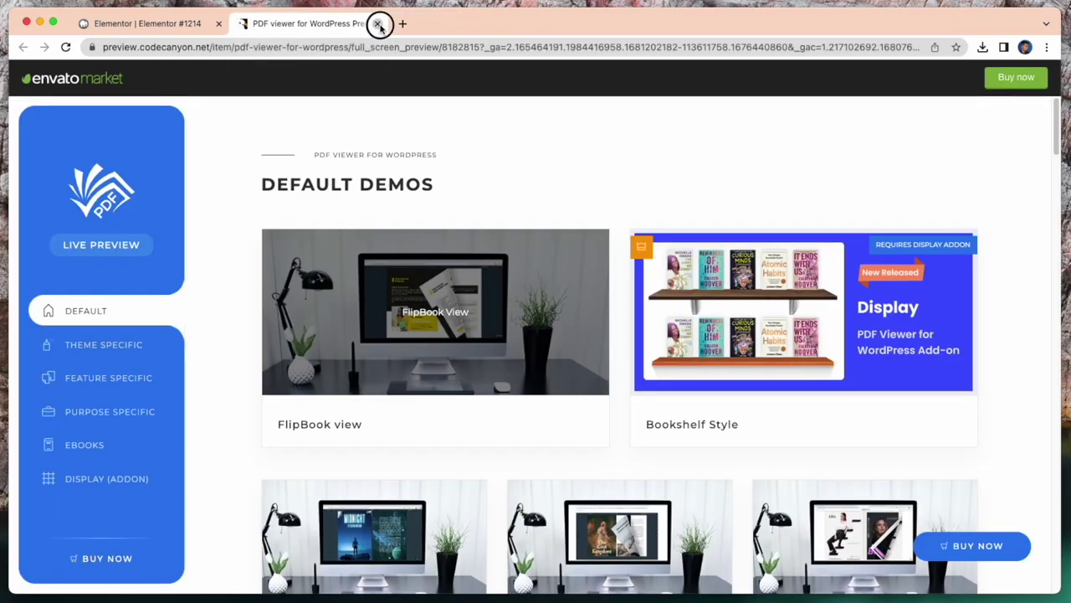
left_click(378, 24)
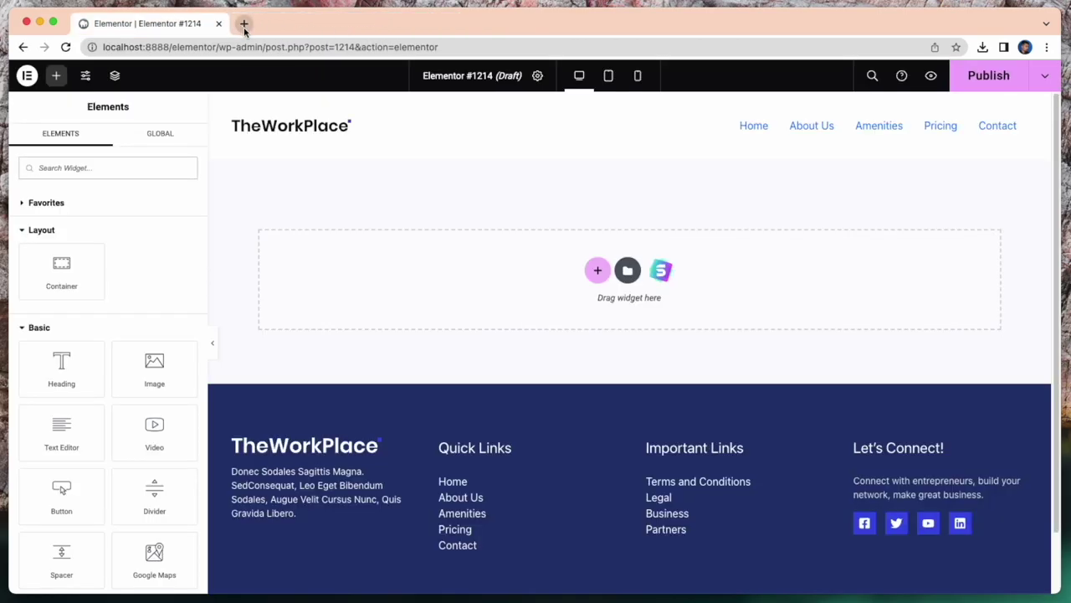
left_click(244, 24)
left_click(239, 47)
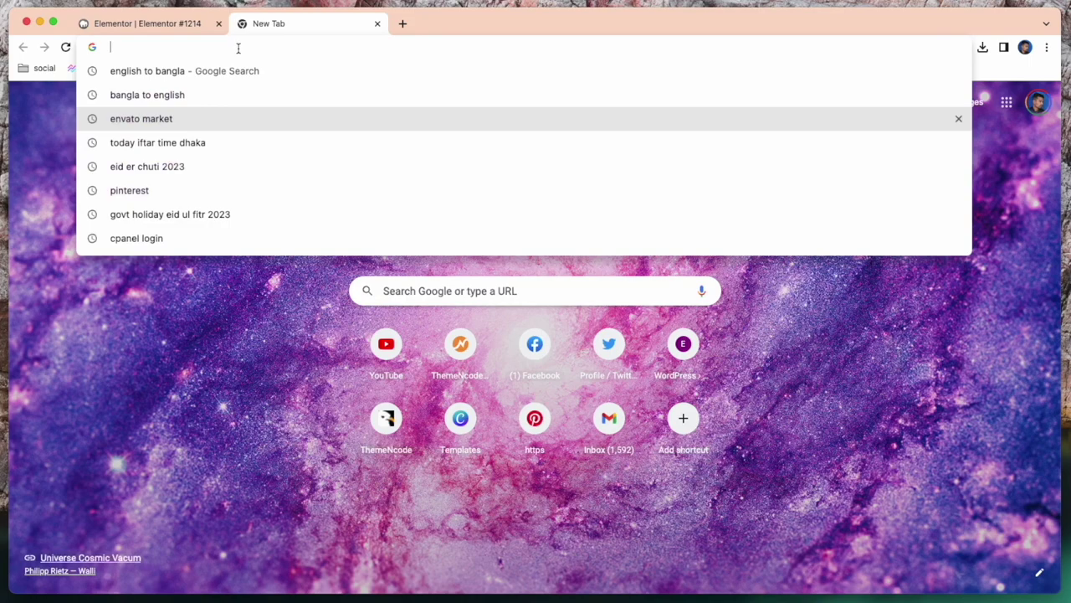
type("lo")
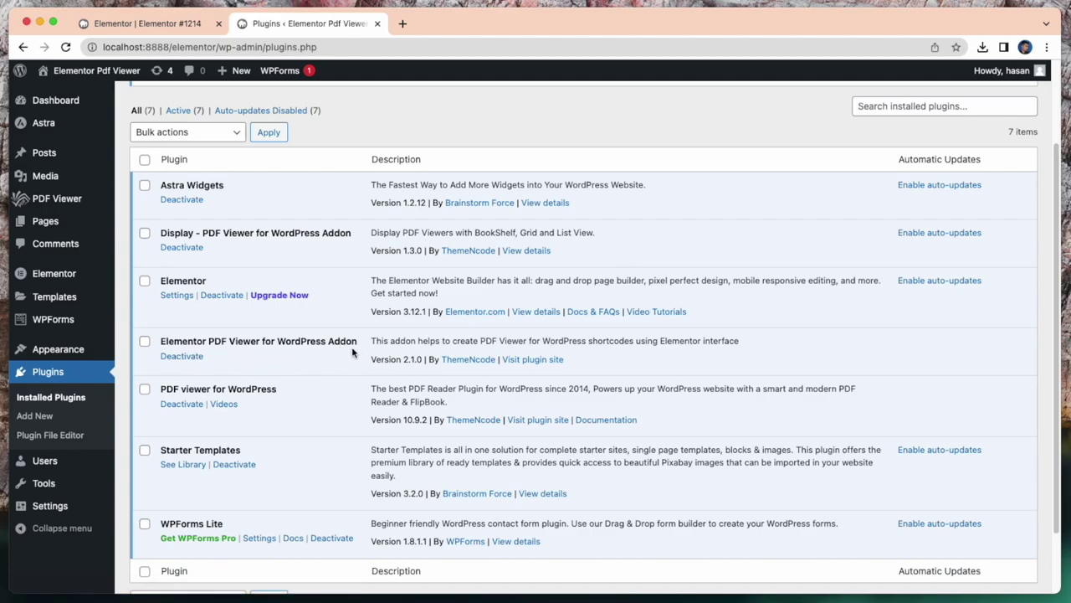
Switch back to the Elementor editor for the event management page
scroll(285, 382, "down", 1)
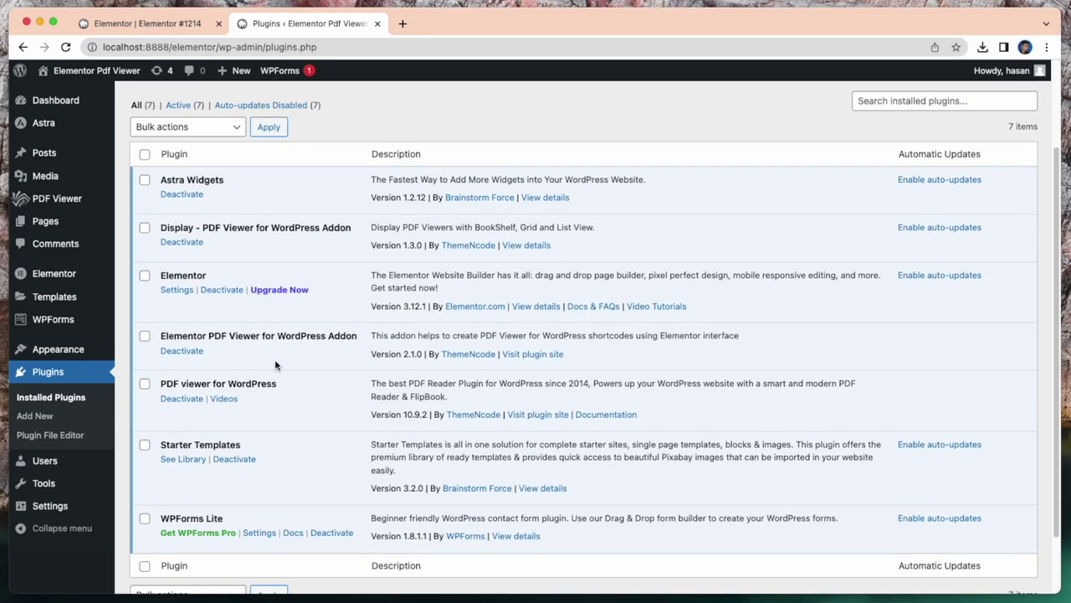
left_click(171, 27)
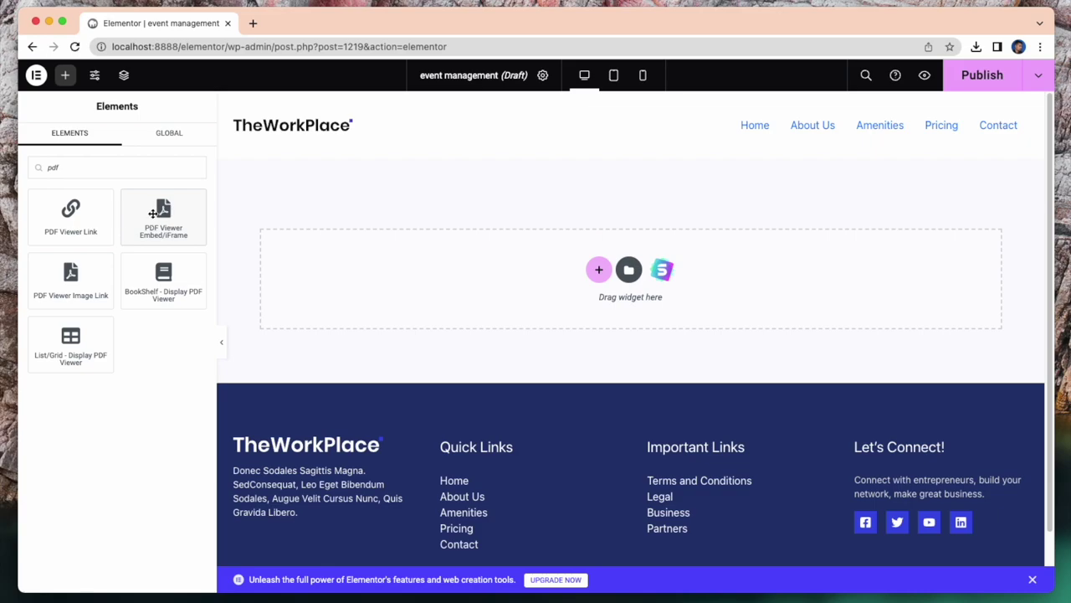
Drop a PDF Viewer Embed/iFrame widget into the empty section and set its viewer to event management
left_click_drag(163, 211, 567, 292)
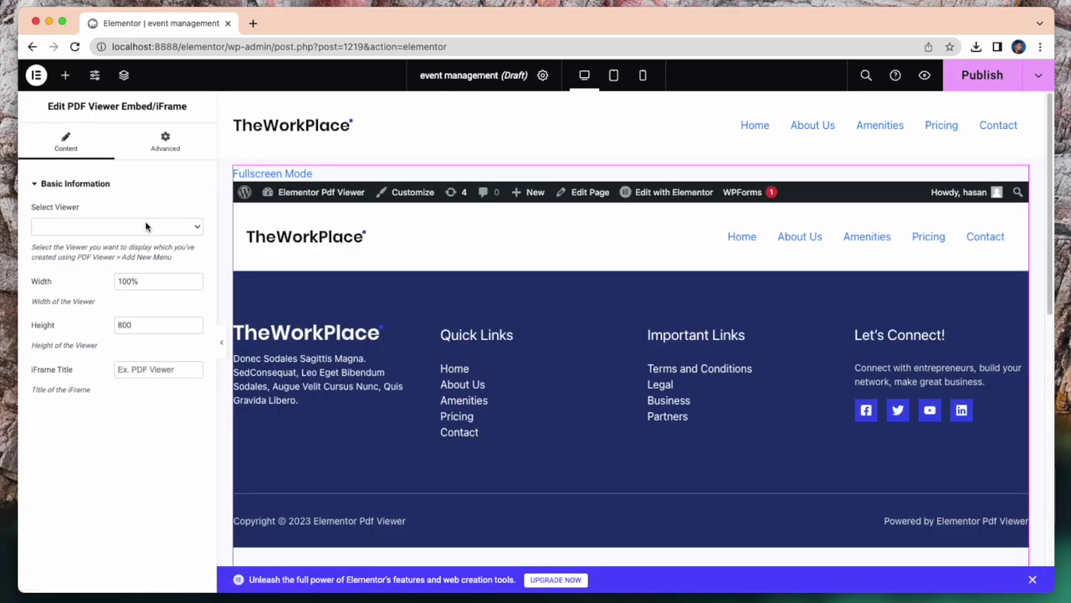
left_click(149, 225)
left_click(149, 226)
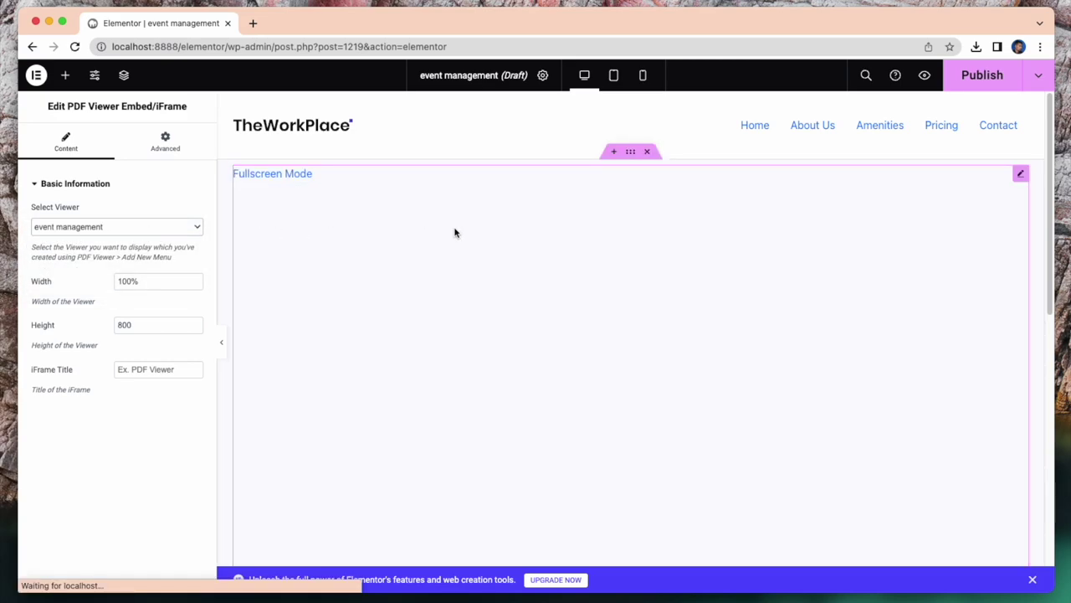
scroll(724, 287, "down", 2)
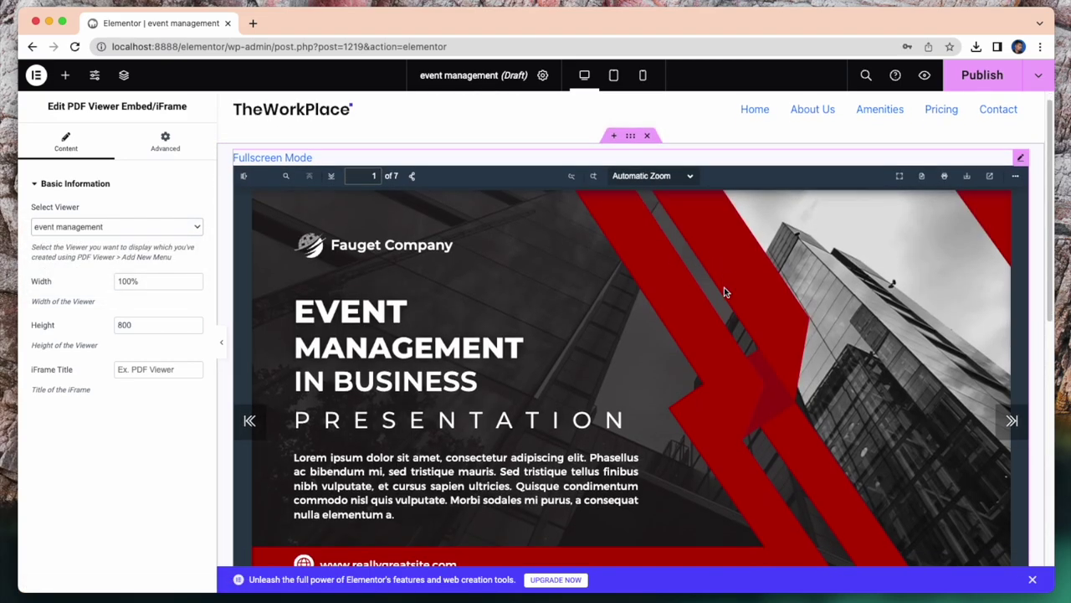
scroll(737, 298, "down", 4)
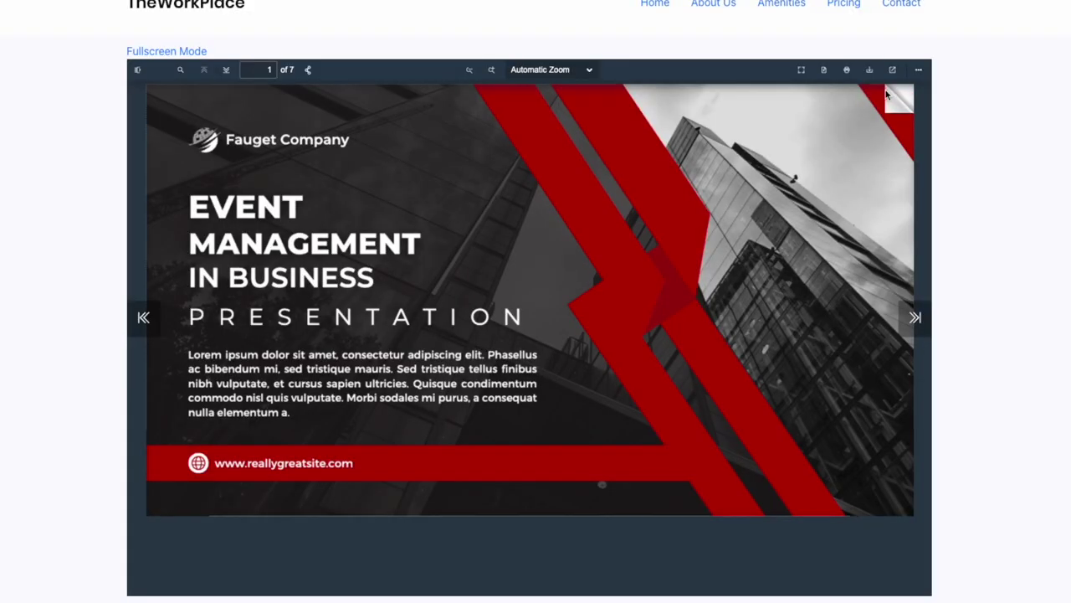